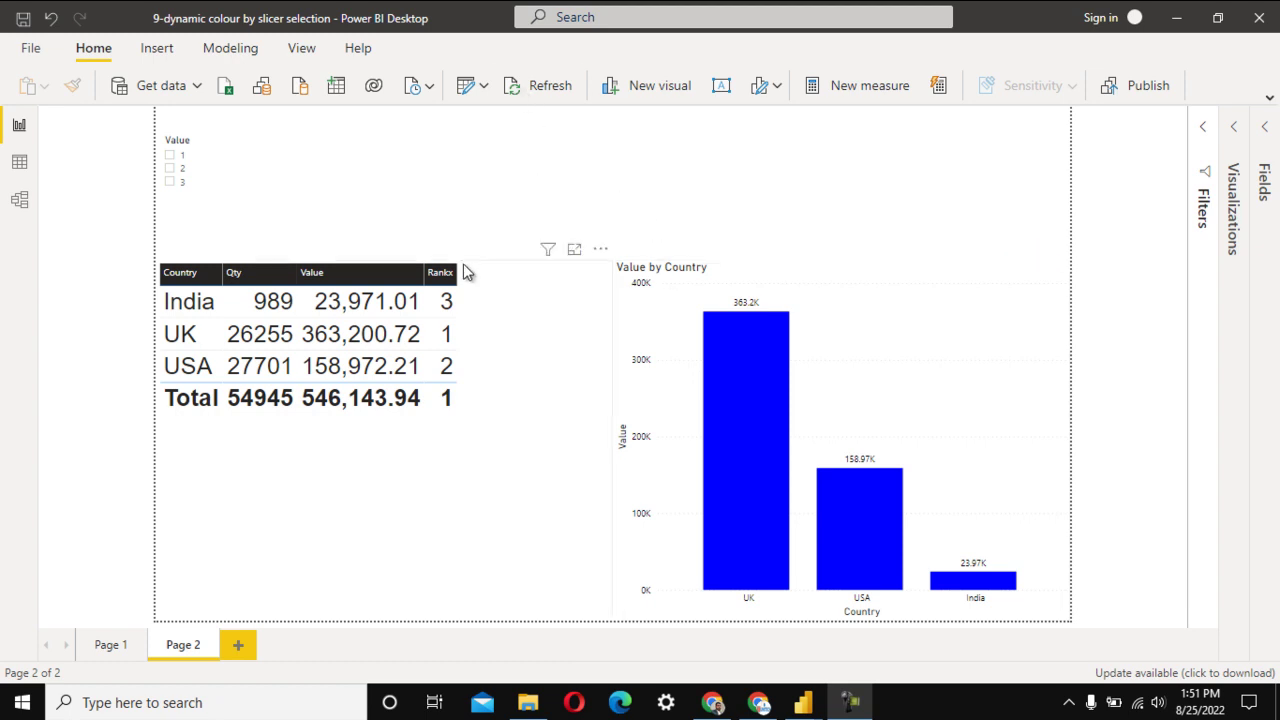
Step: Switch to YouTube in Chrome and highlight "ss unitech" in the PwC Power BI interview questions search query
key(alt+Tab)
key(Tab)
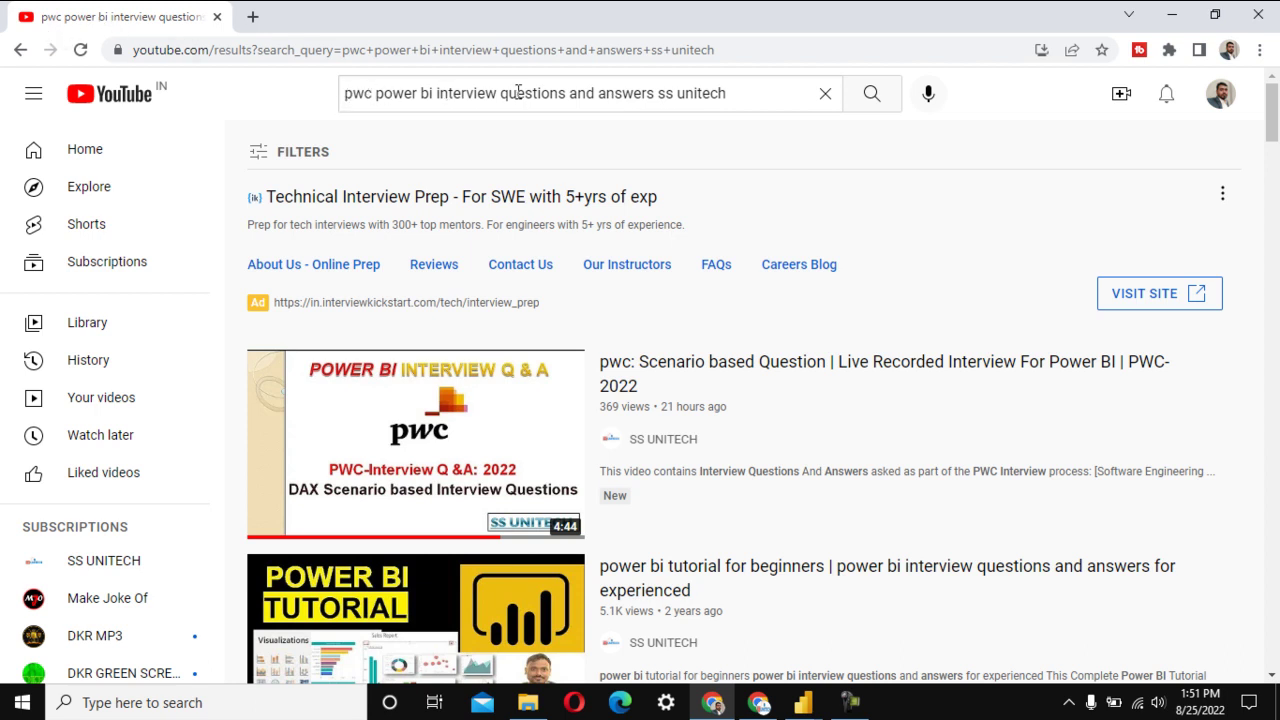
click(741, 91)
key(shift+Left)
key(shift+Left)
key(shift+Left)
key(shift+Left)
key(shift+Left)
key(shift+Left)
key(shift+Left)
key(shift+Left)
key(shift+Left)
key(shift+Left)
key(shift+Left)
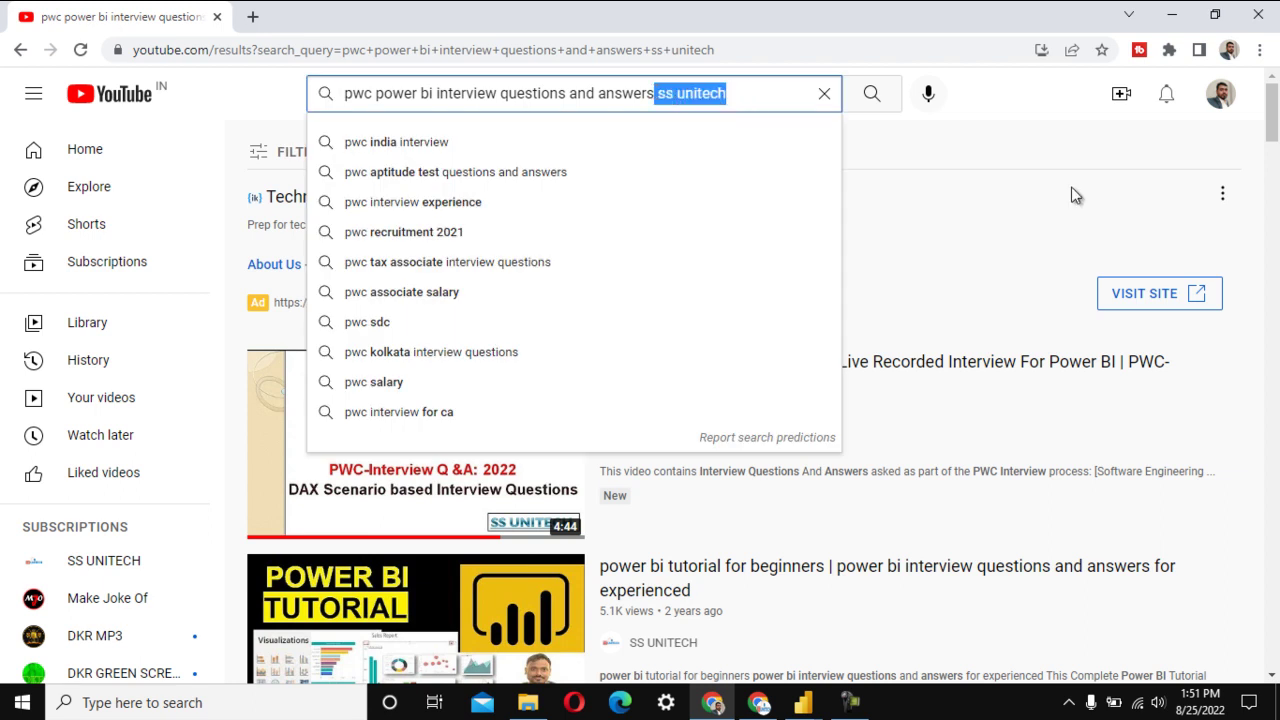
click(1075, 195)
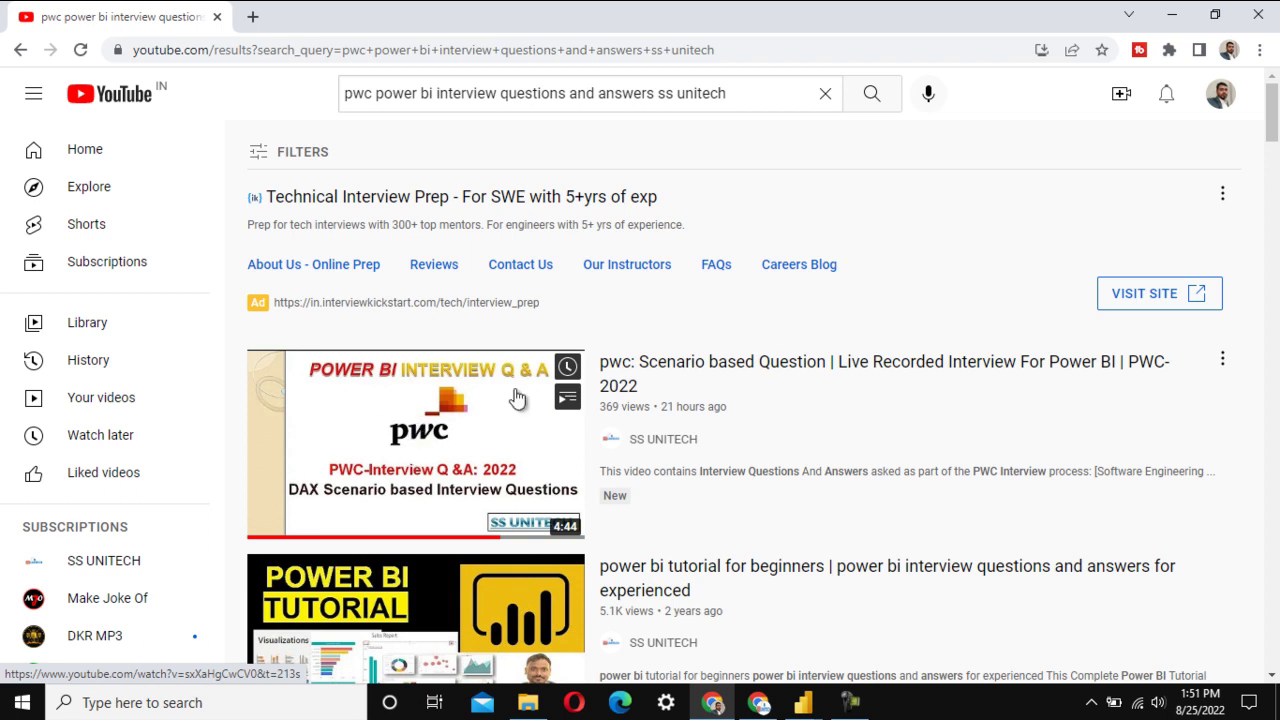
Step: Switch back to the finished Power BI report and test the Value slicer with 1, 2 and 3, finishing on 1
key(alt+Tab)
key(Tab)
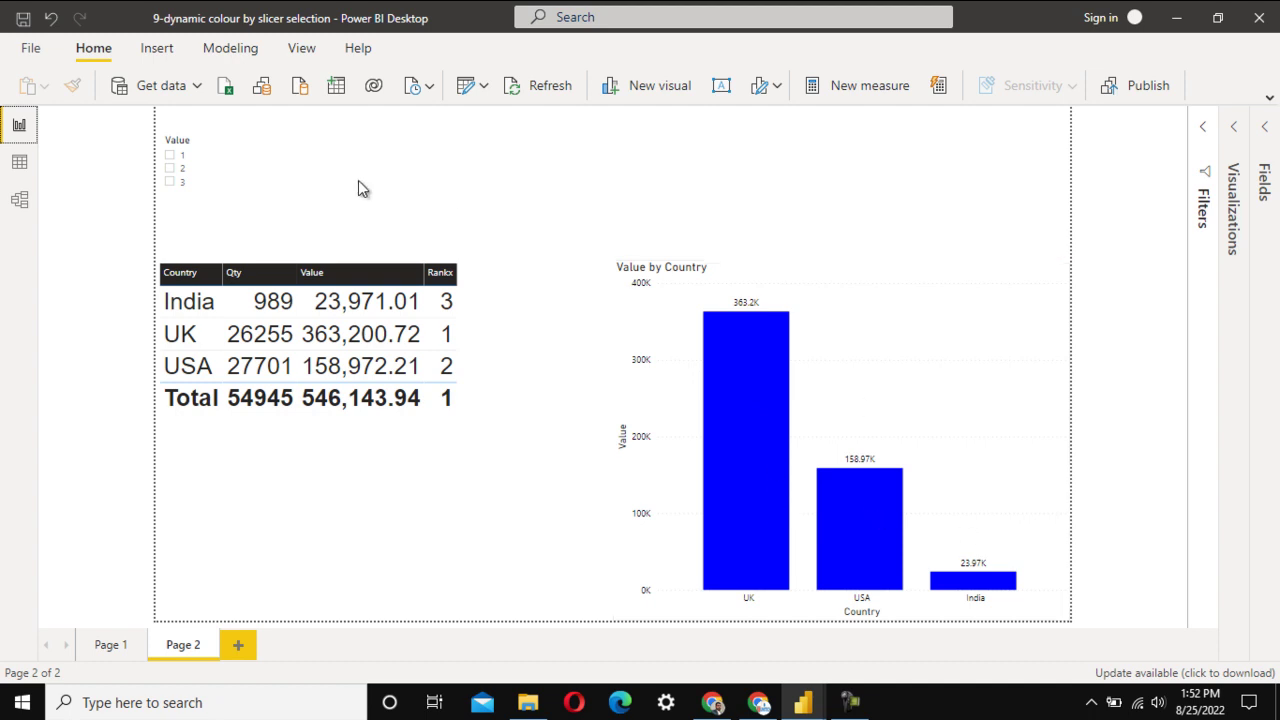
click(172, 163)
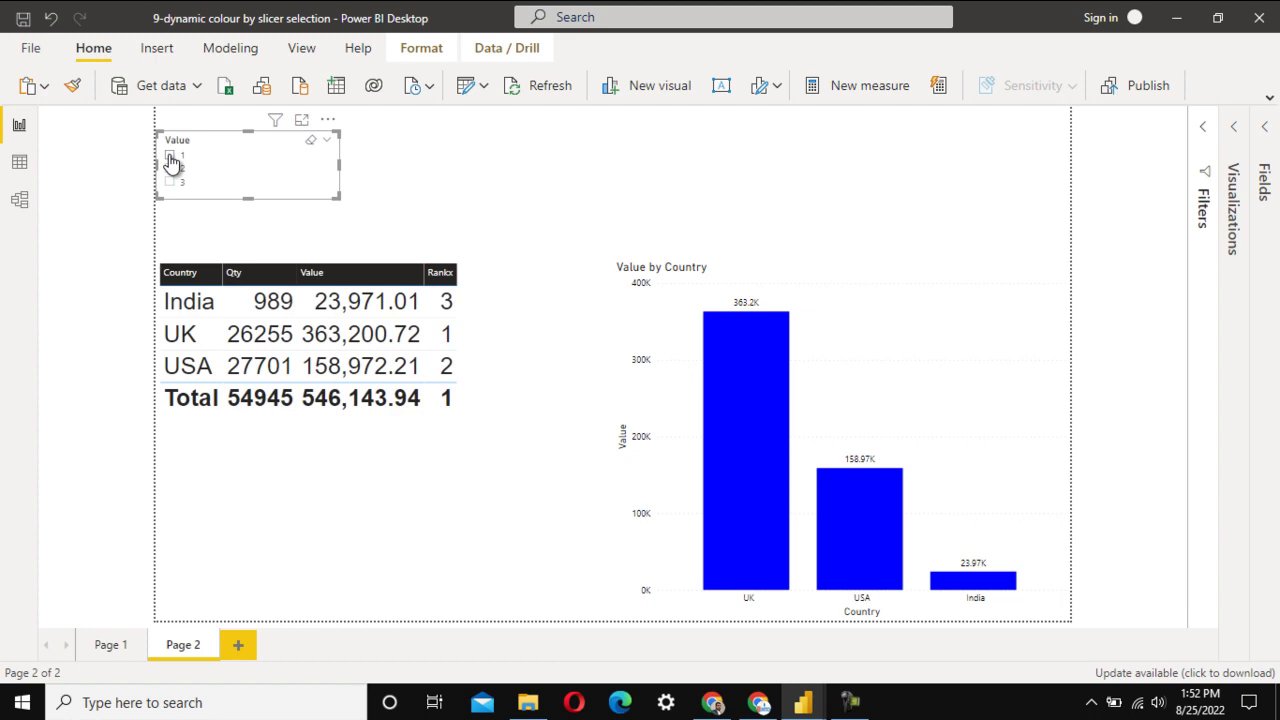
click(170, 157)
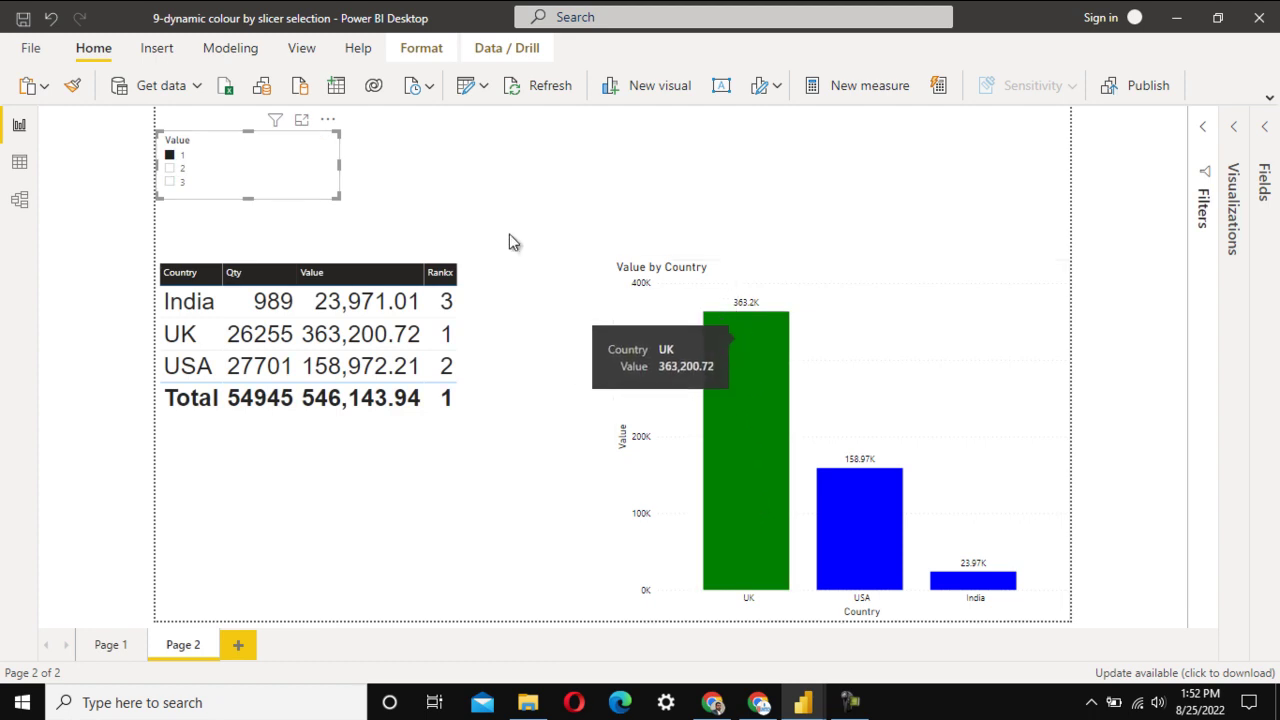
click(170, 168)
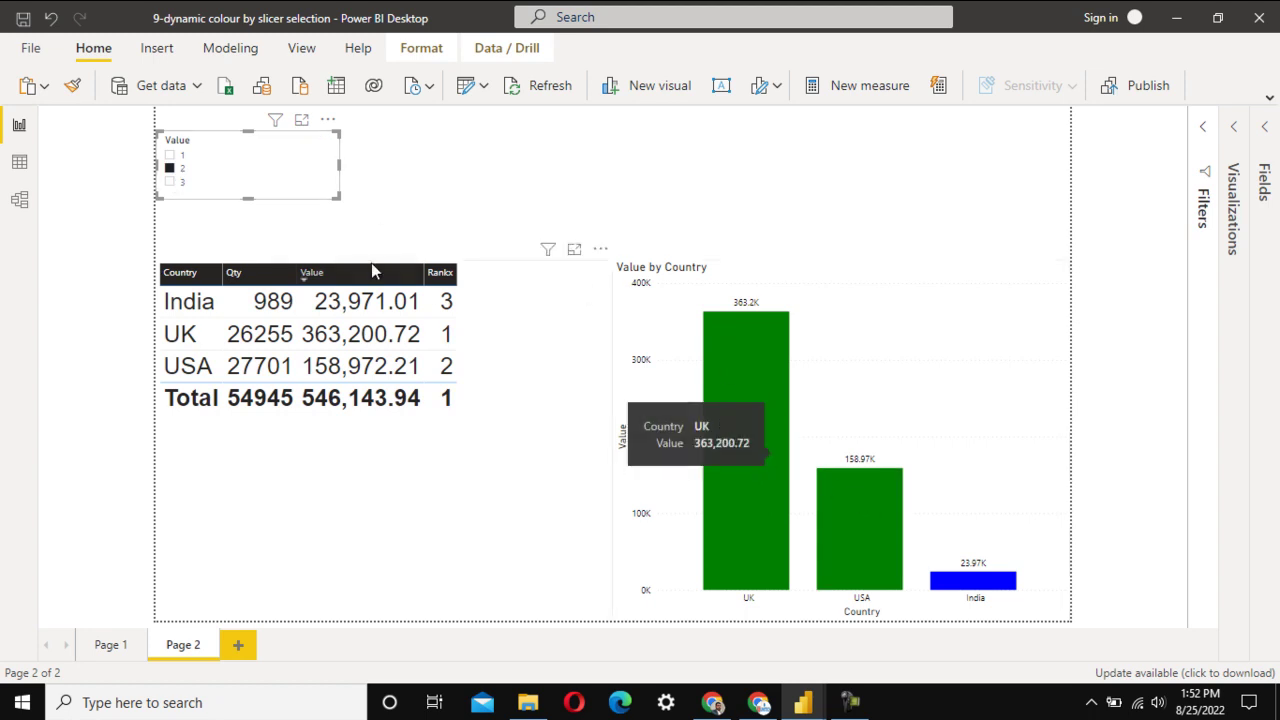
click(171, 182)
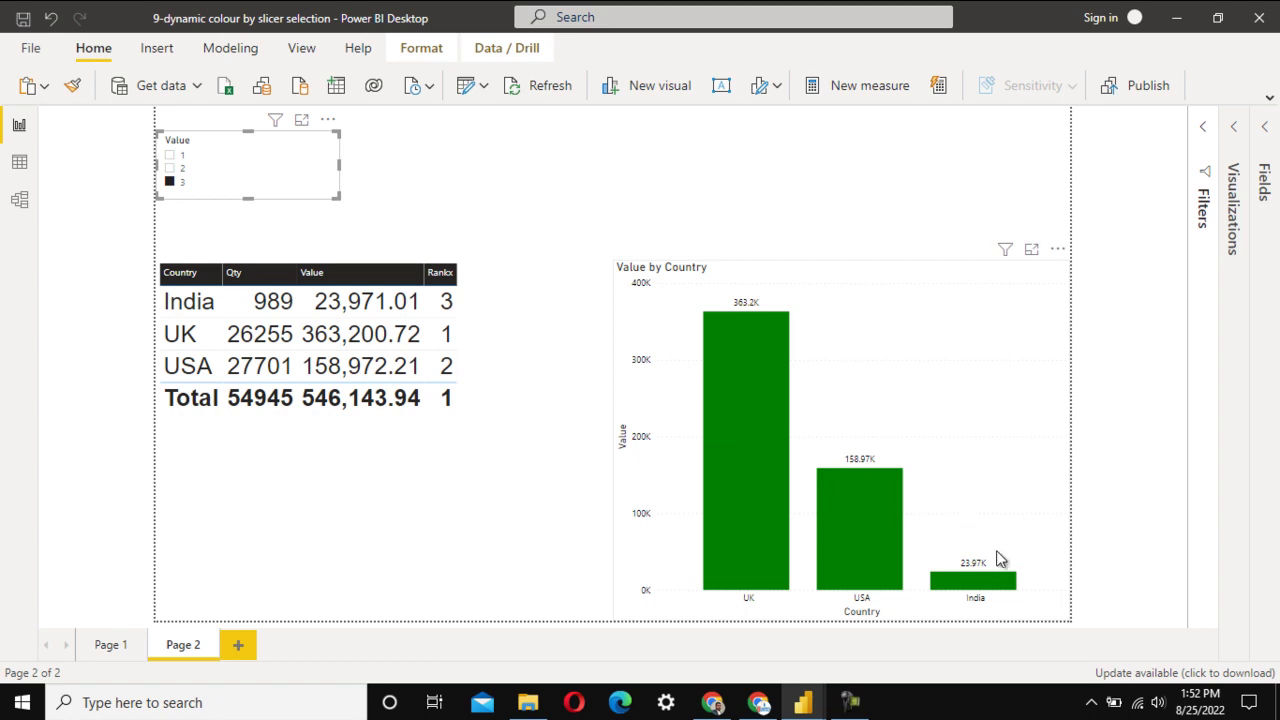
click(170, 156)
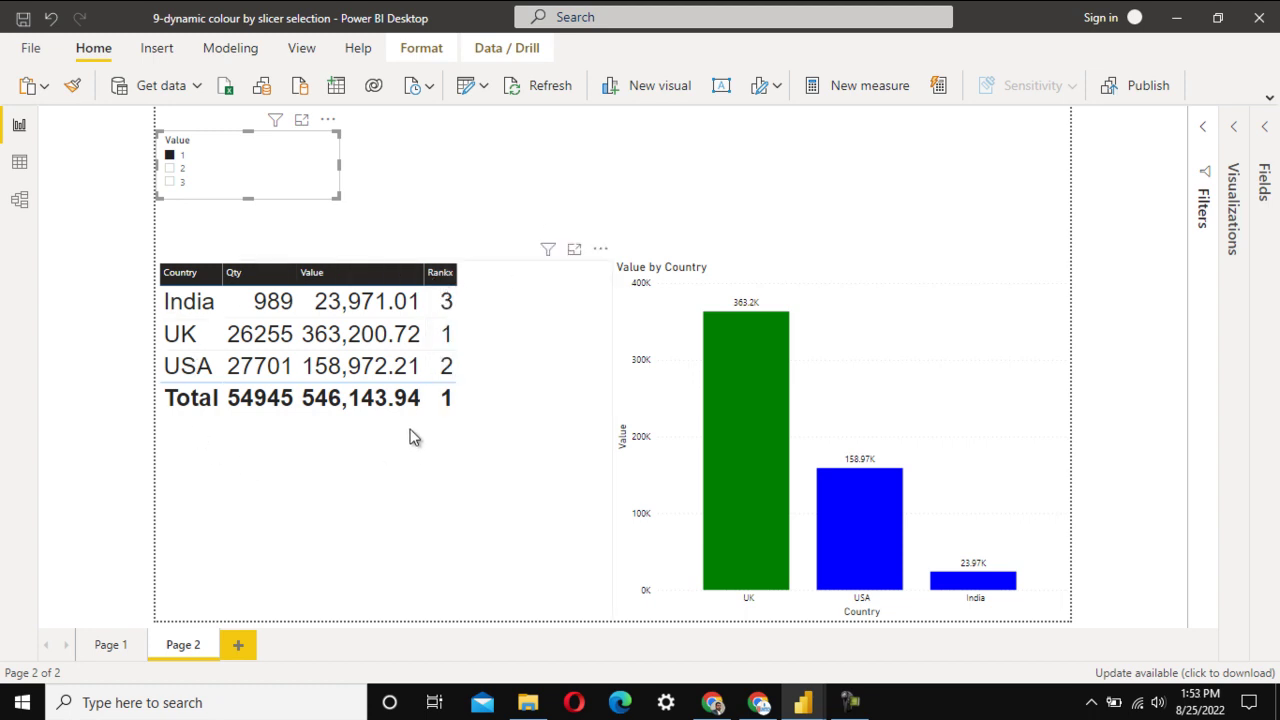
Step: Sort the country table by Rankx in ascending order and deselect the table
click(442, 272)
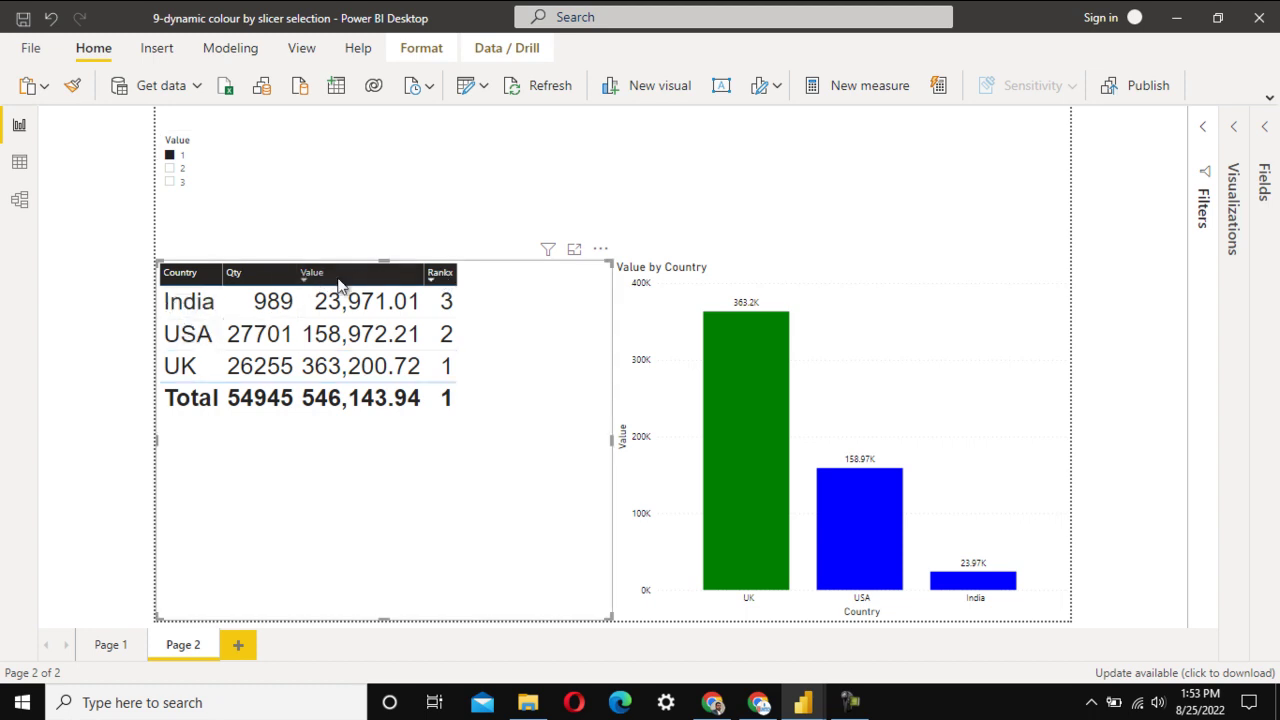
click(446, 283)
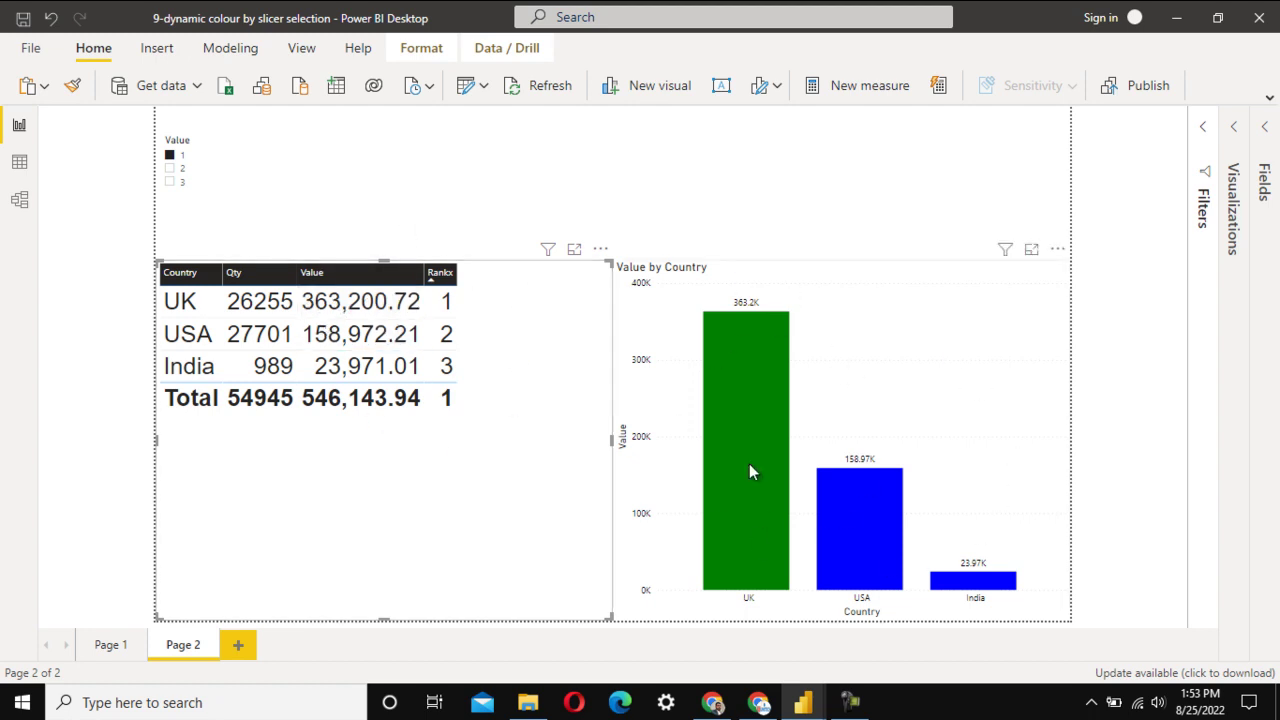
click(676, 205)
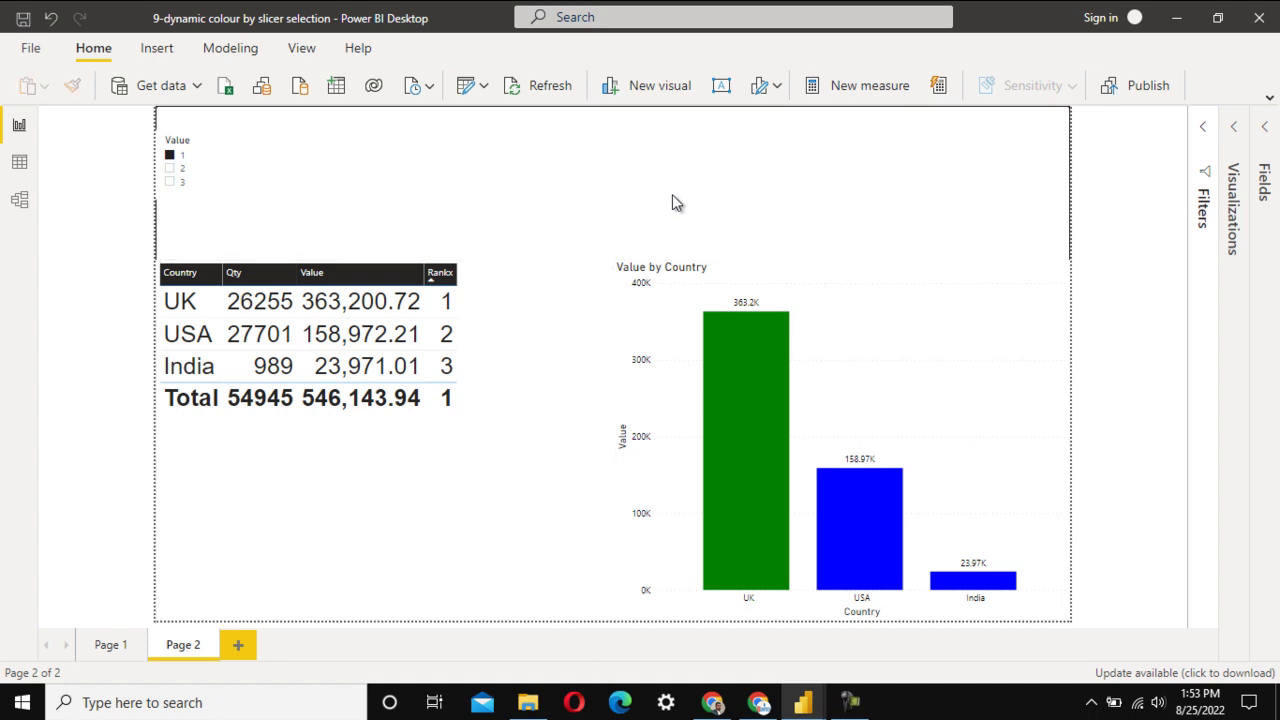
Step: Switch to the _Demo report, examine the Sales table's fields and data rows, and return to the report page
key(alt+Tab)
key(alt+Tab)
key(alt+Tab)
key(alt+Tab)
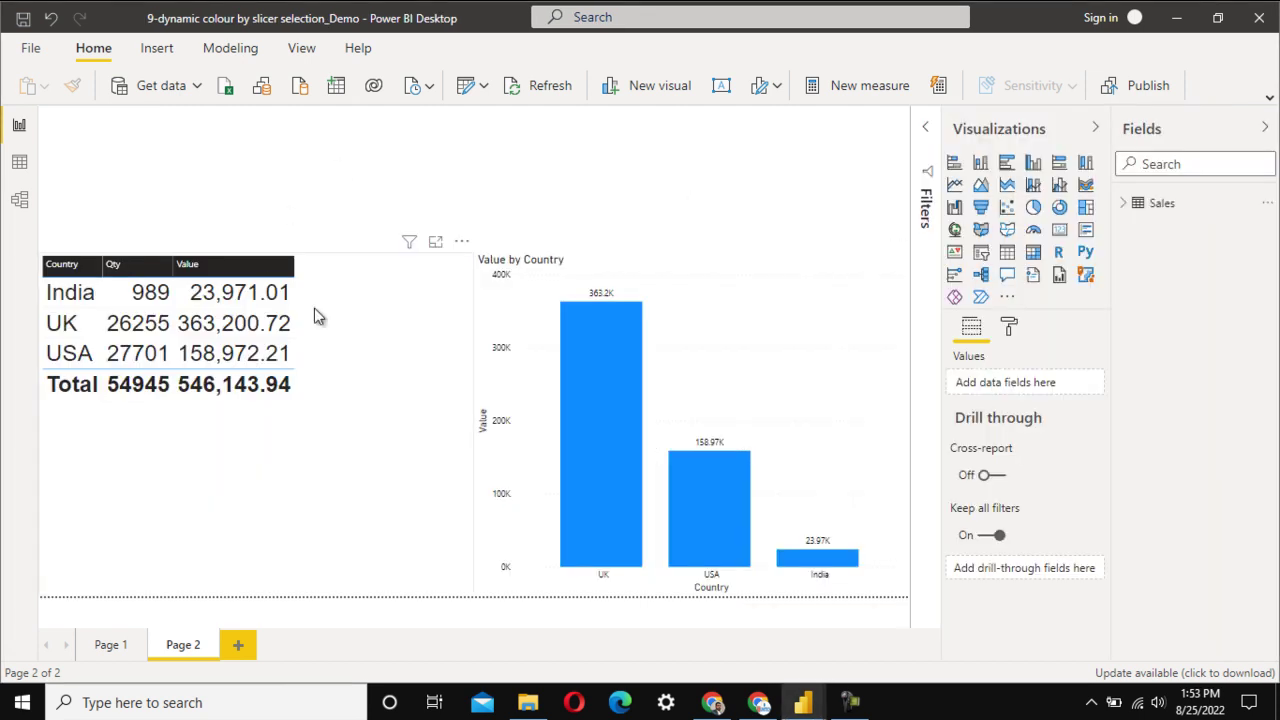
click(1124, 206)
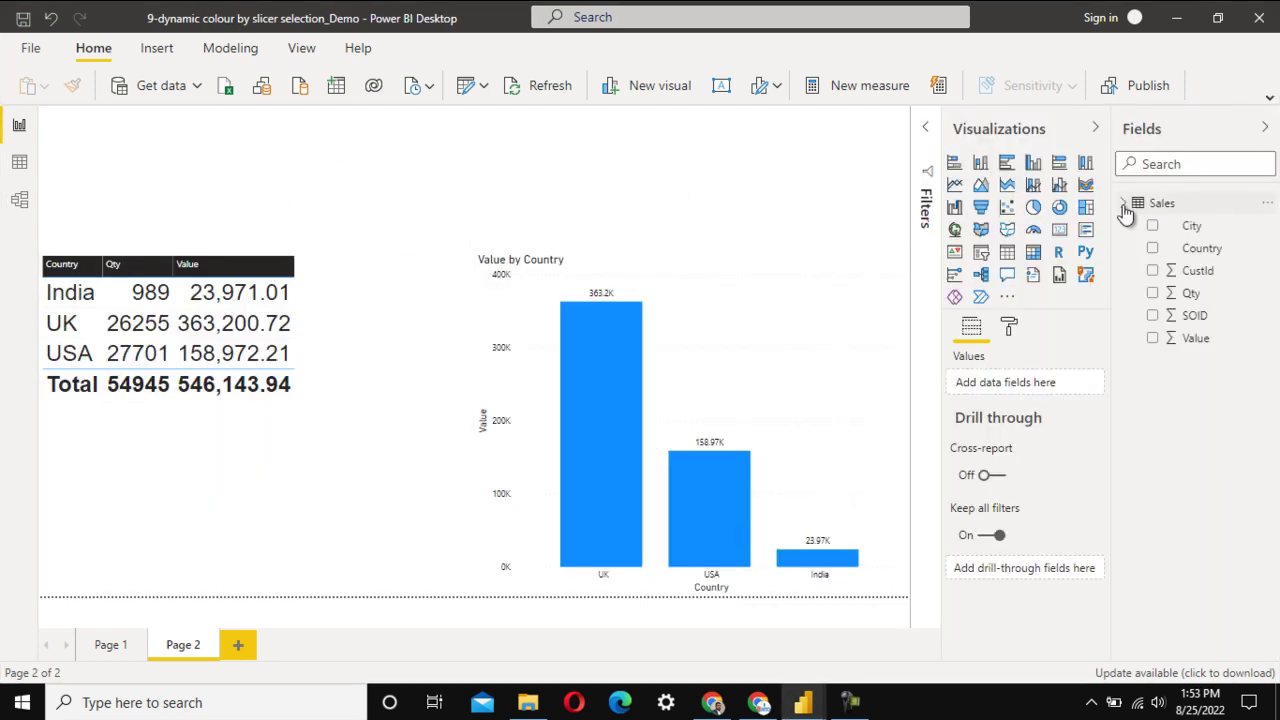
click(20, 163)
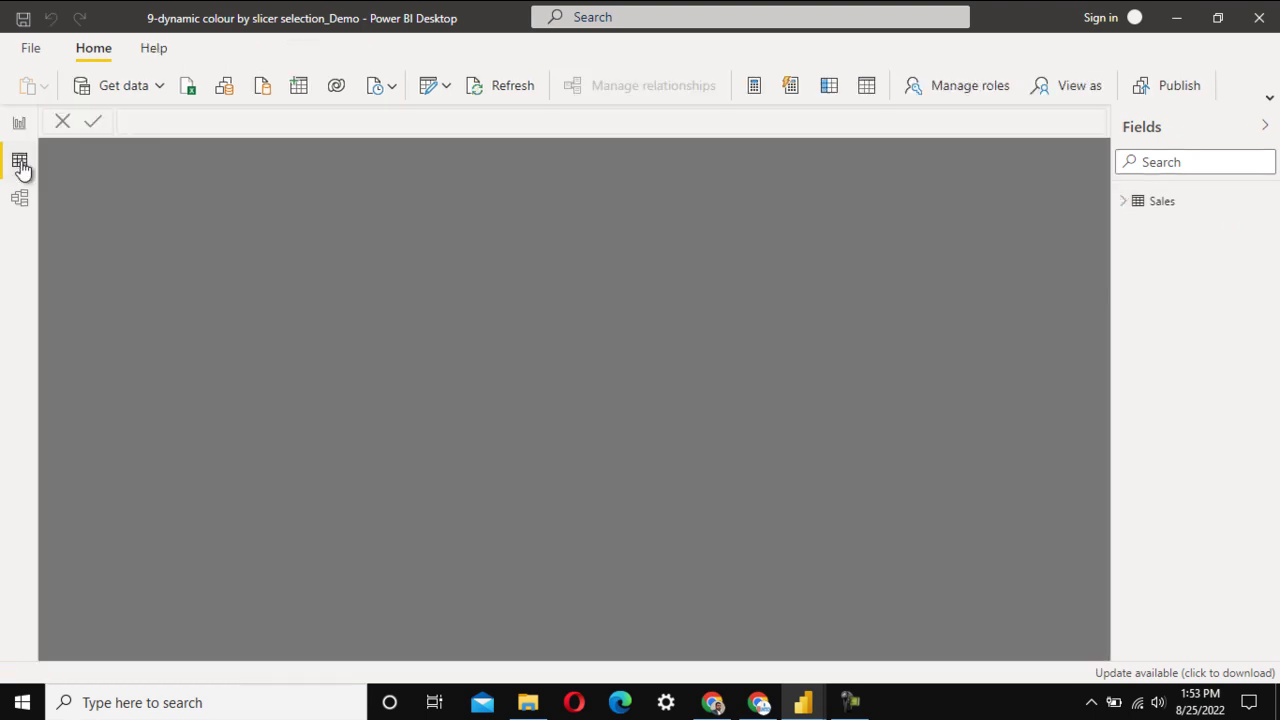
click(1166, 203)
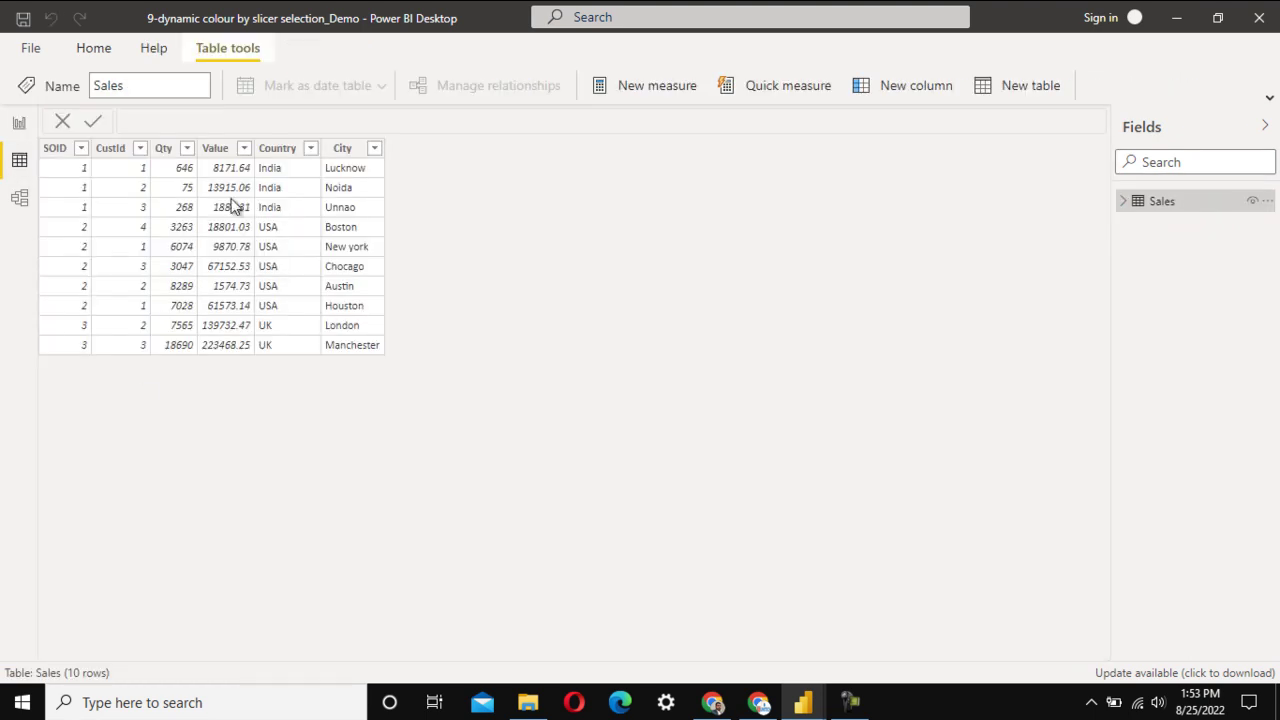
click(17, 124)
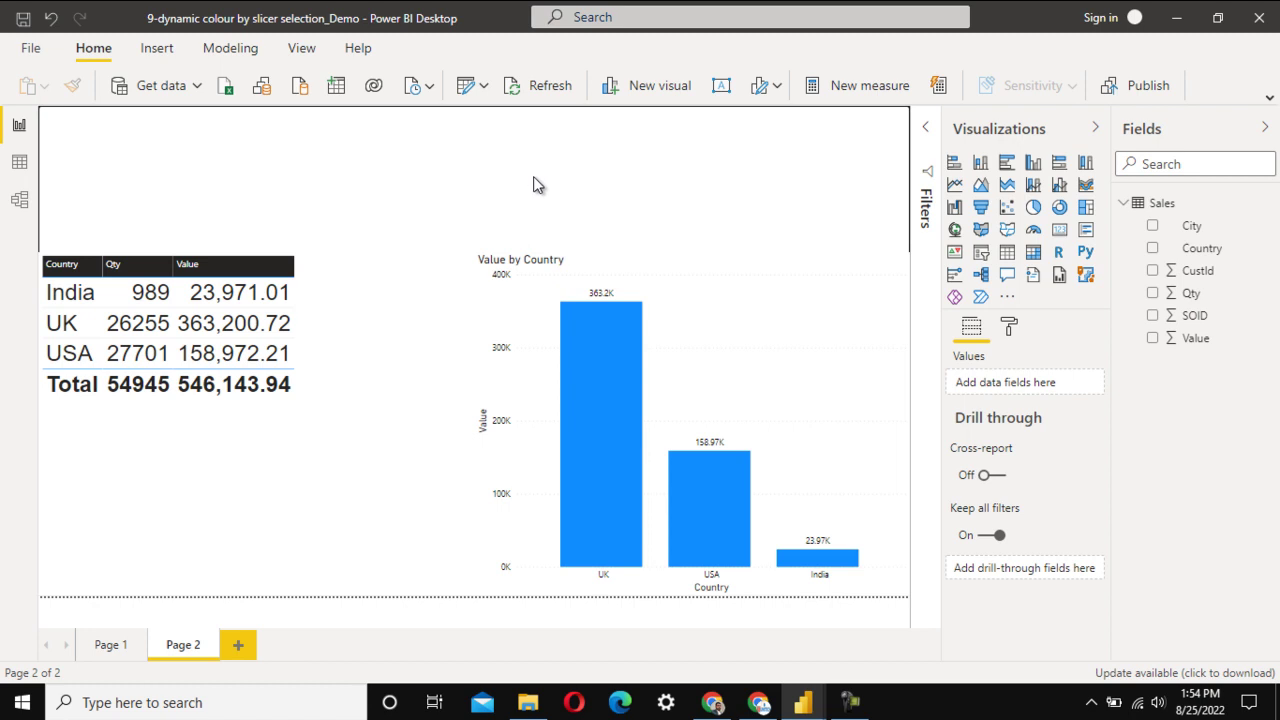
Step: Start a new calculated table named countrylist
click(212, 50)
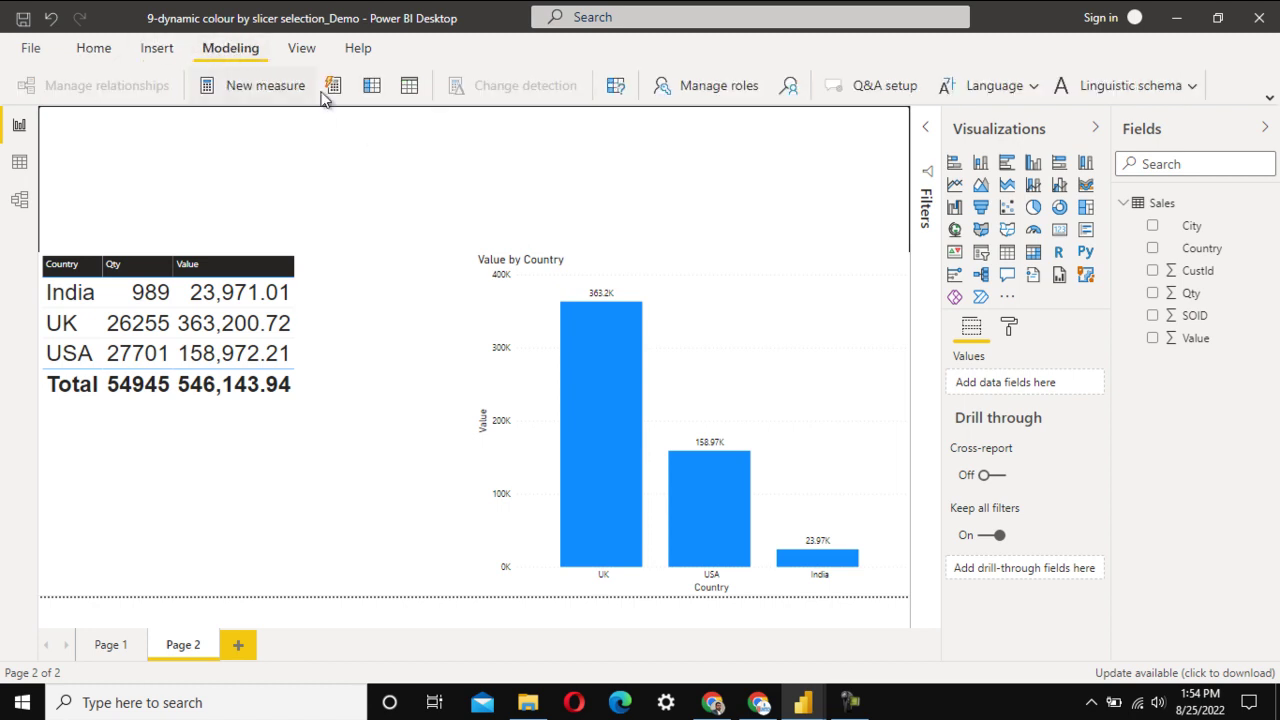
click(409, 88)
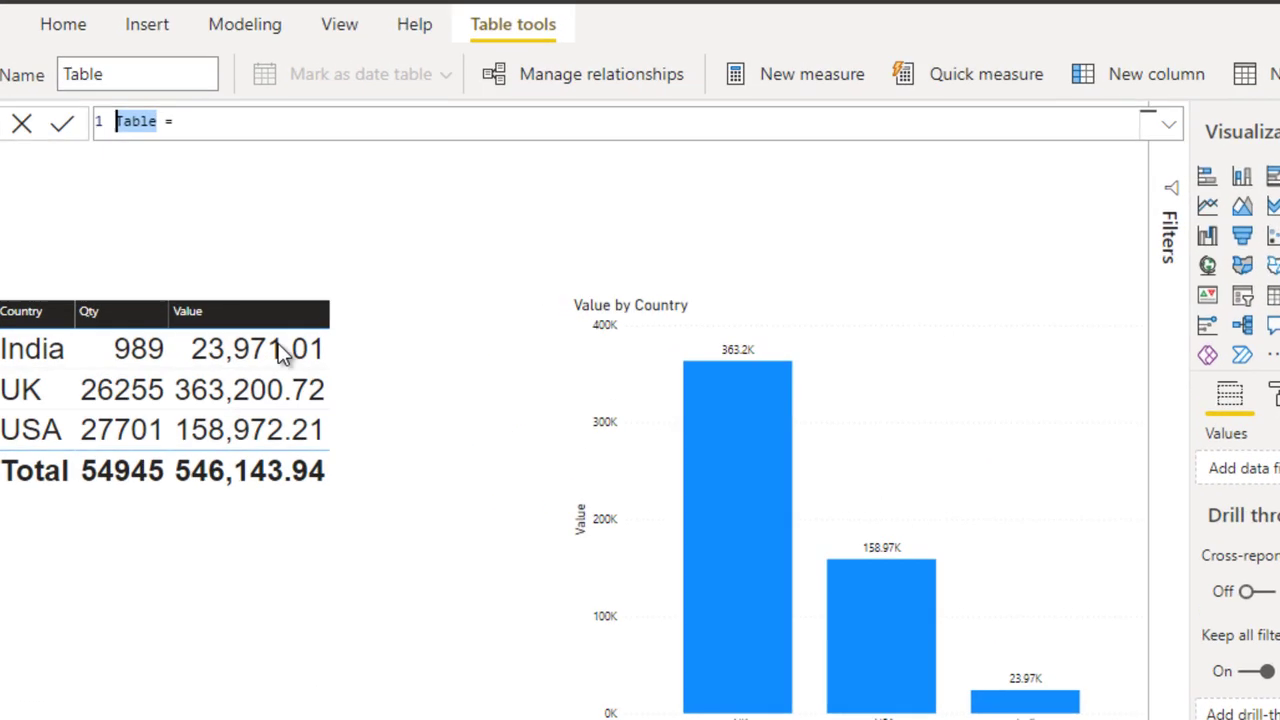
text(country1)
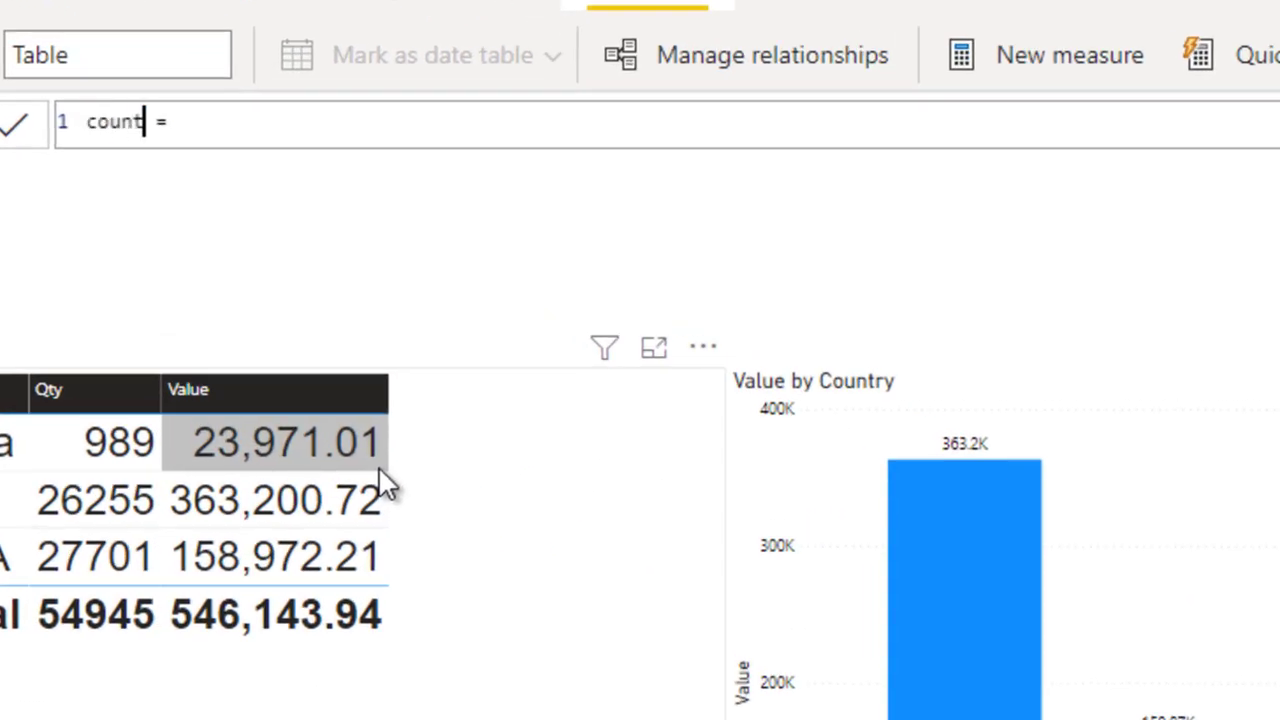
text(ist)
key(Right)
key(Right)
key(Right)
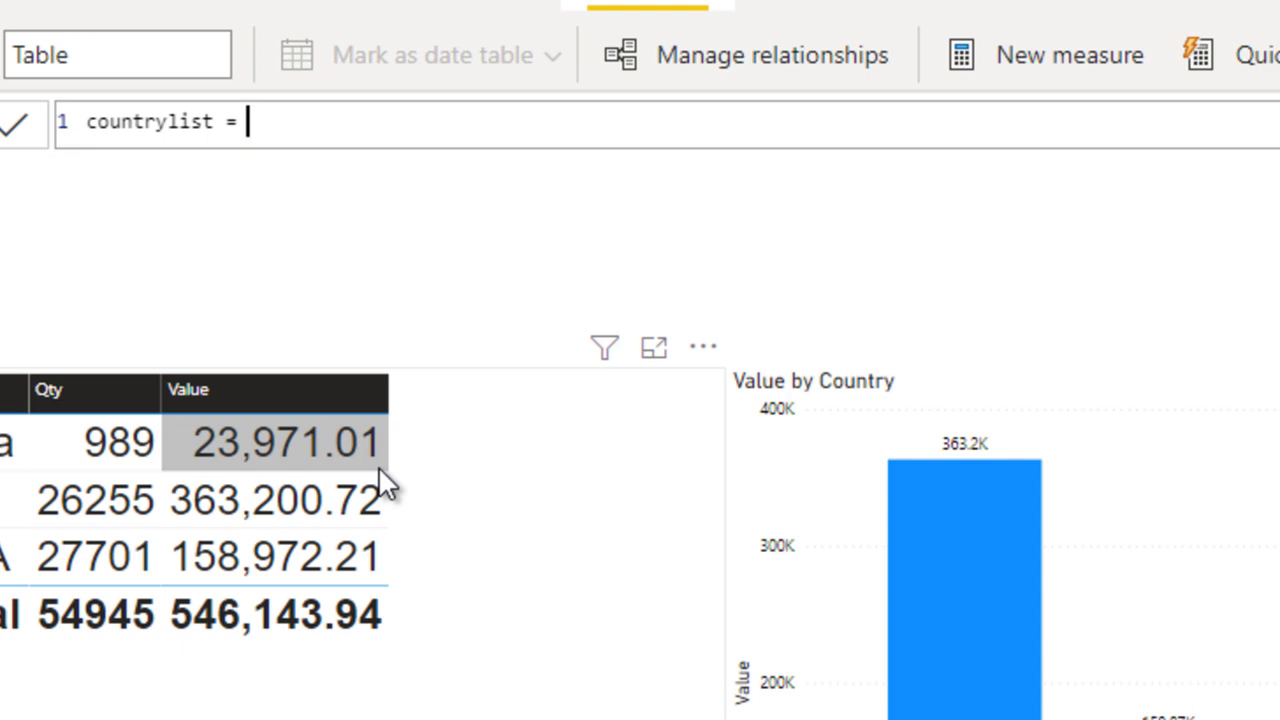
Step: Begin the countrylist formula with GENERATESERIES and a start value of 1
text(gen)
key(Down)
key(Down)
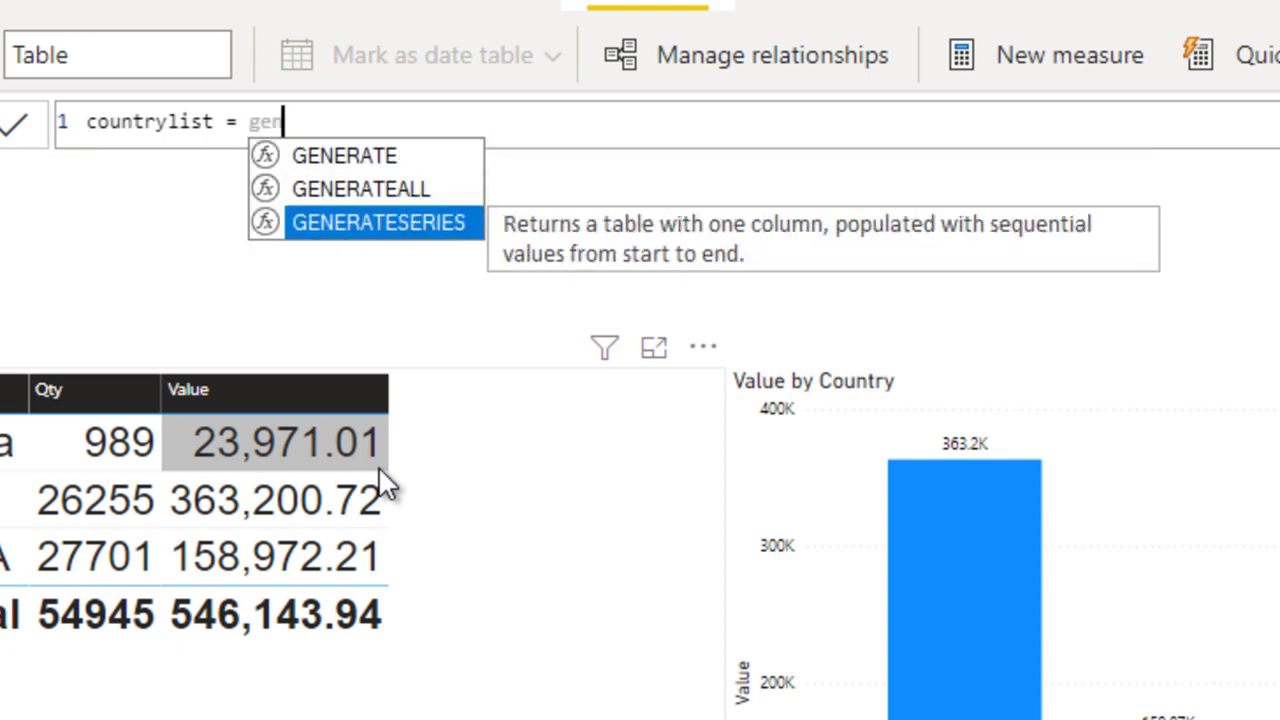
key(Tab)
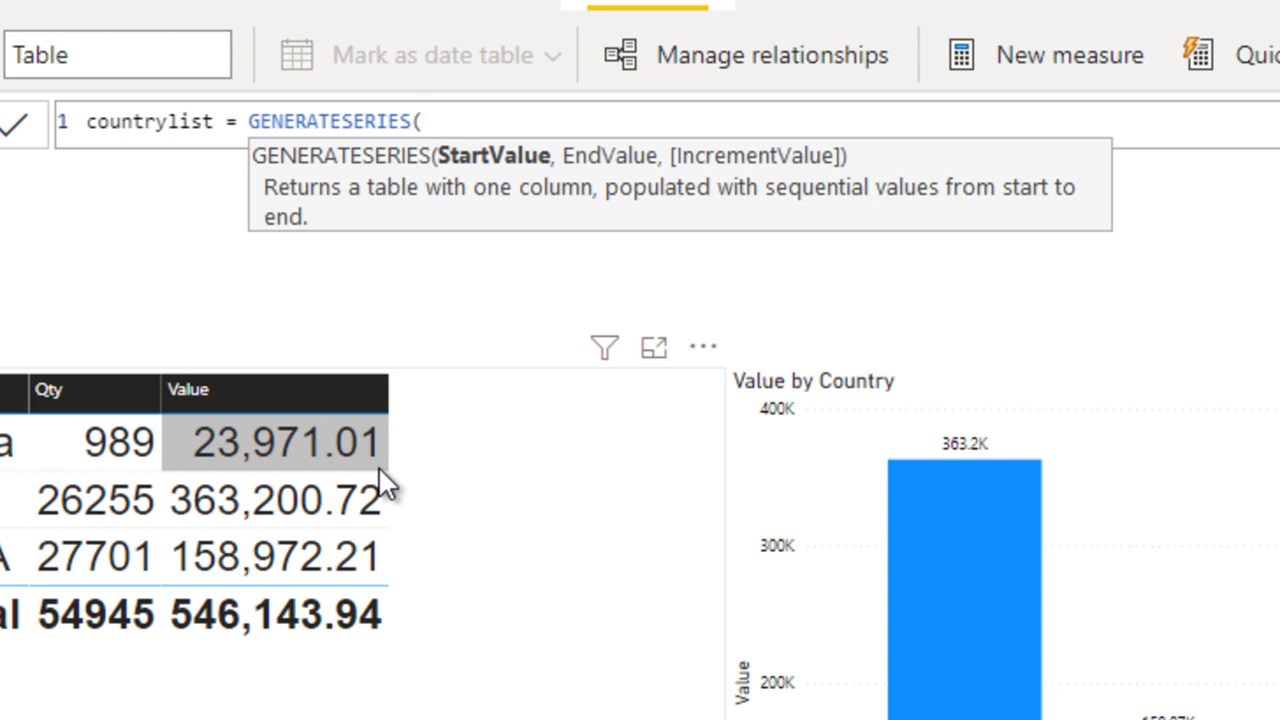
text(1,)
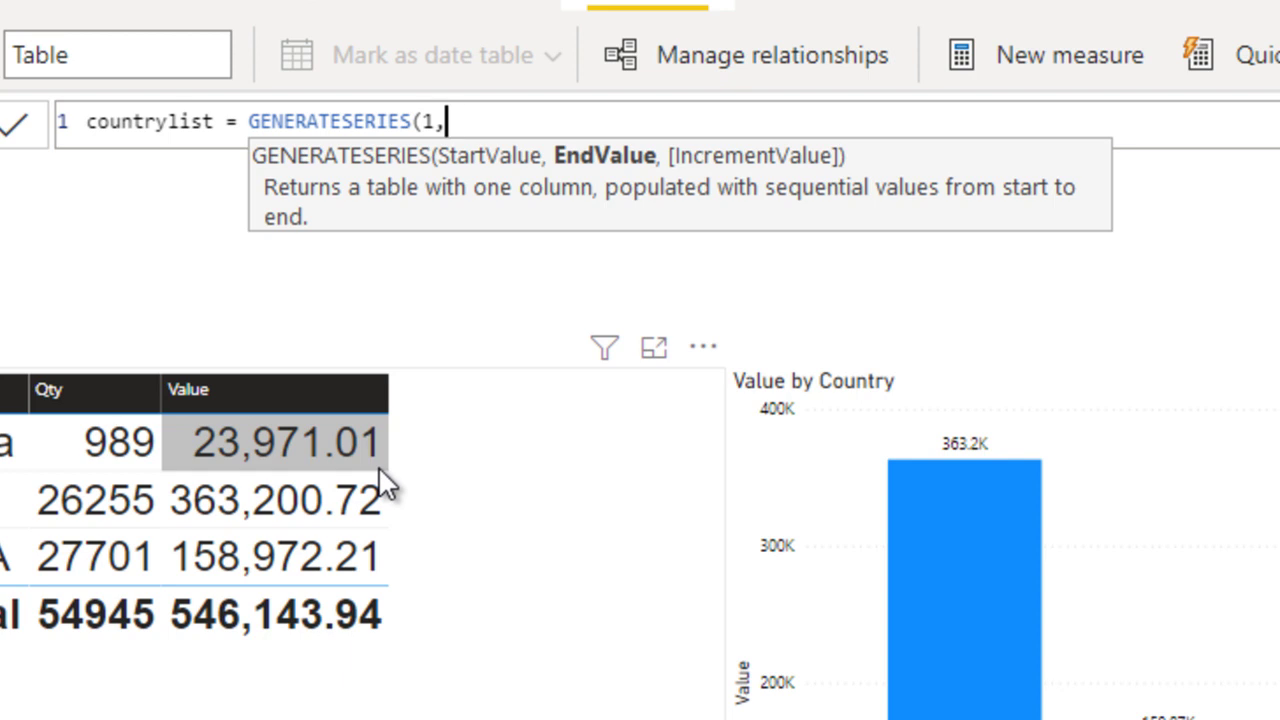
Step: Complete the series formula with DISTINCTCOUNT(Sales[Country]) as the end value and an increment of 1, and commit the table
text(disc)
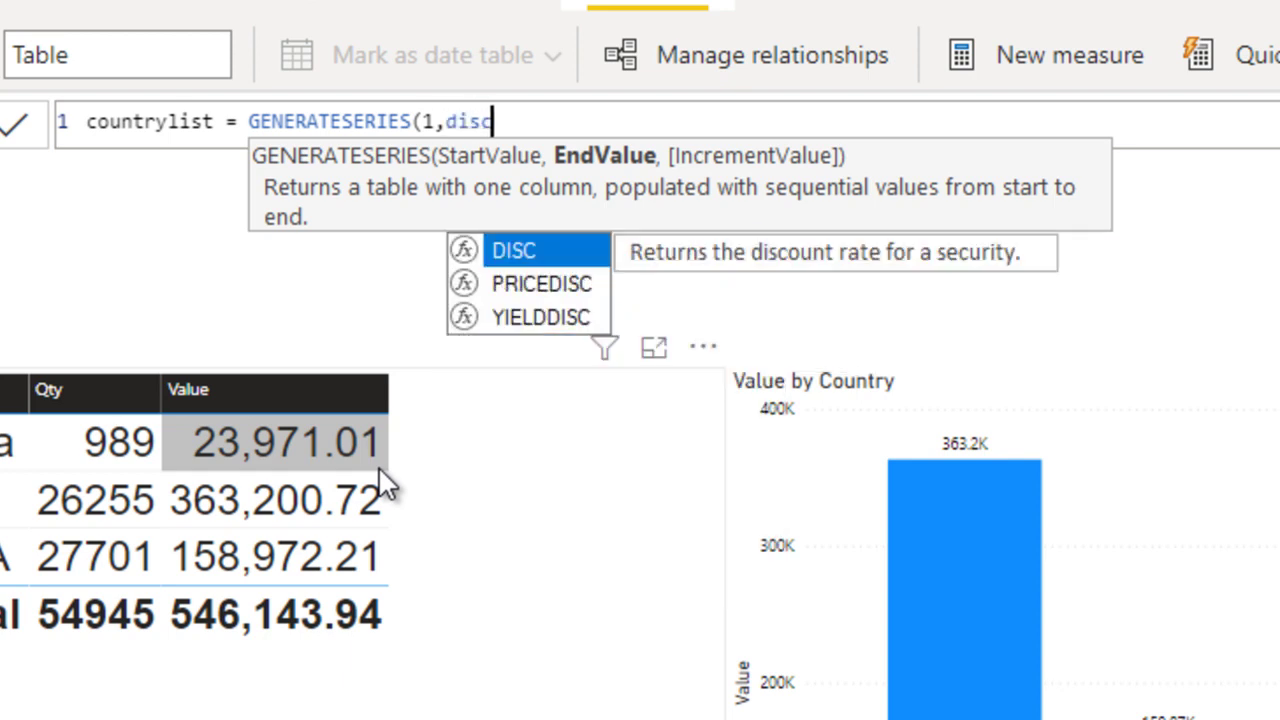
key(BackSpace)
text(t)
key(Down)
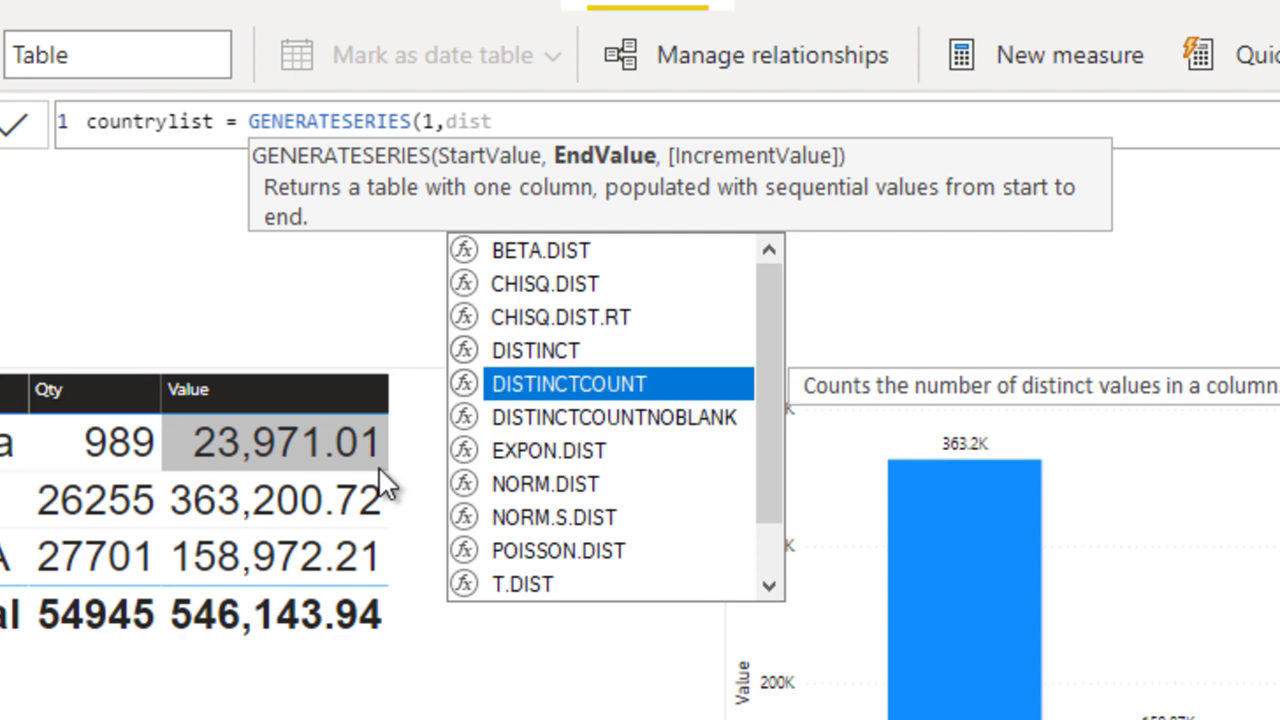
key(Tab)
key(Down)
key(Down)
key(Down)
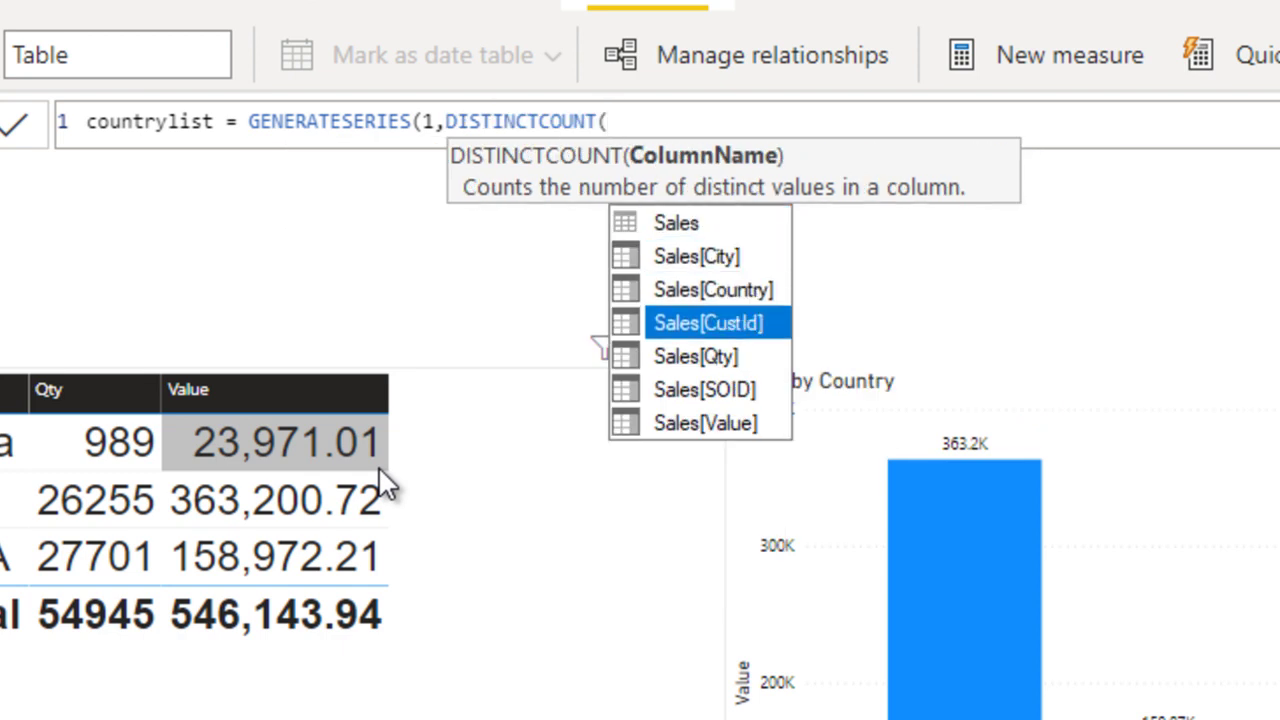
key(Up)
key(Tab)
text())
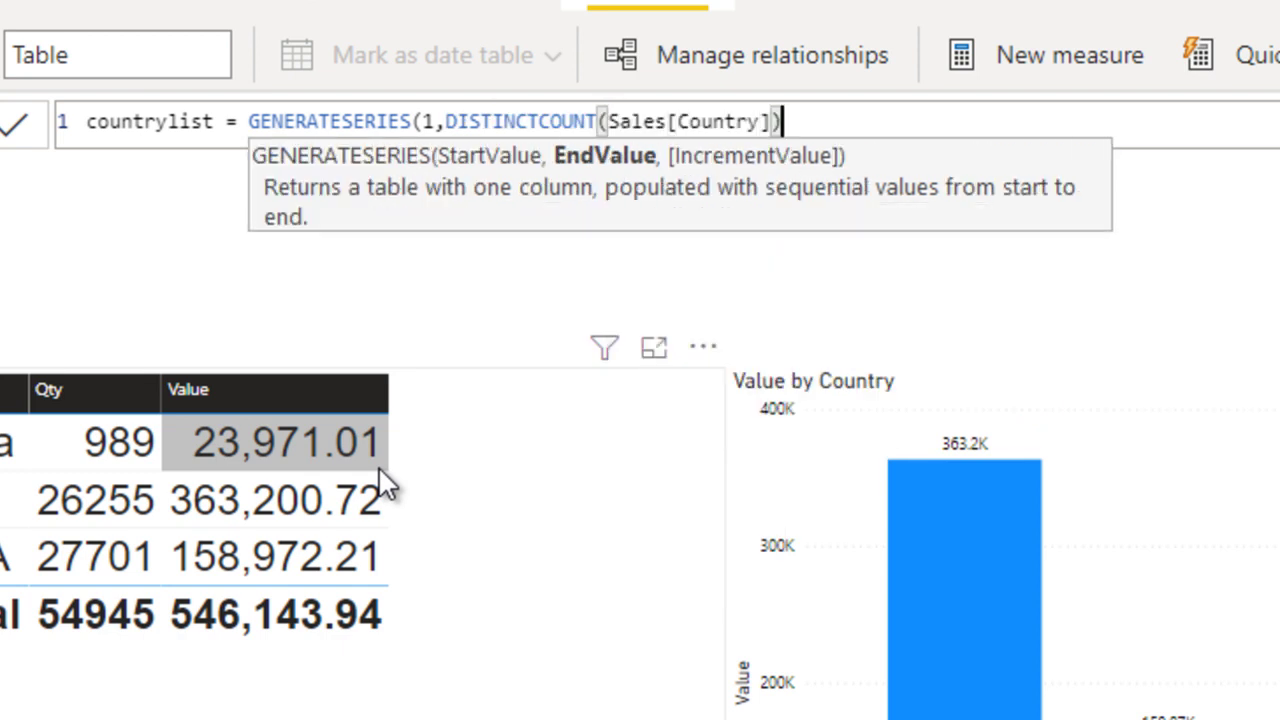
text(,1))
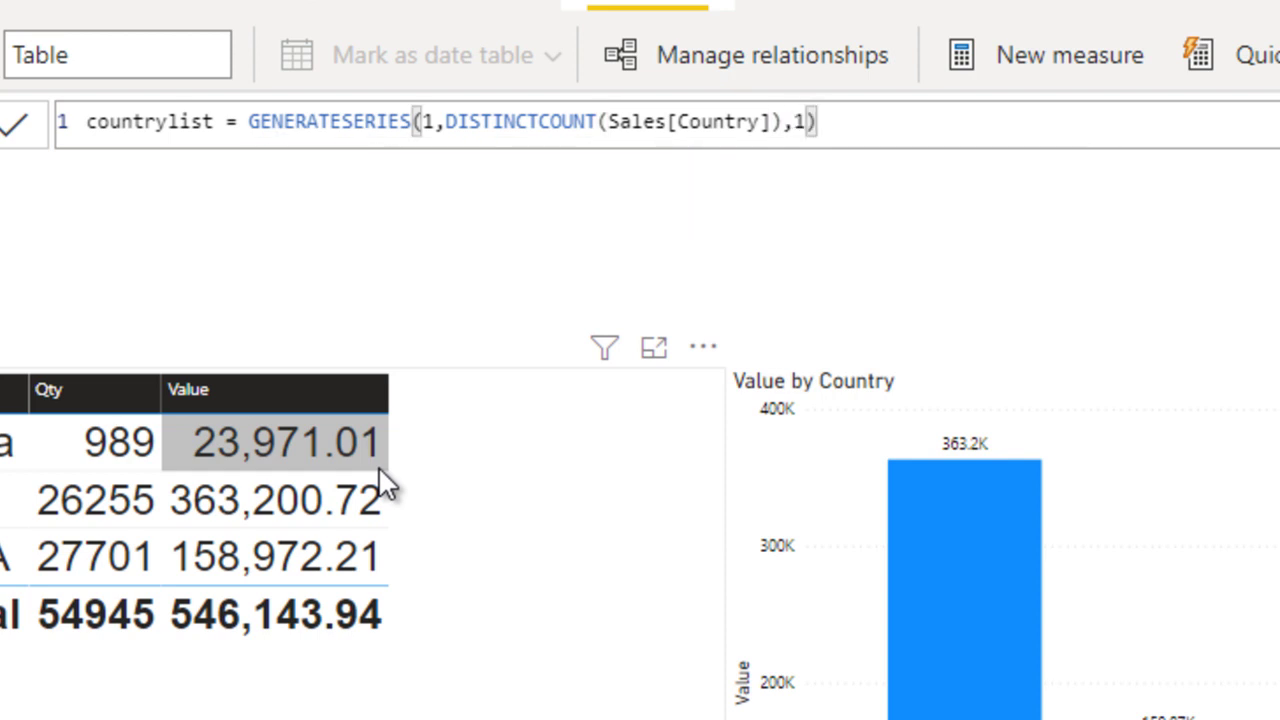
key(Return)
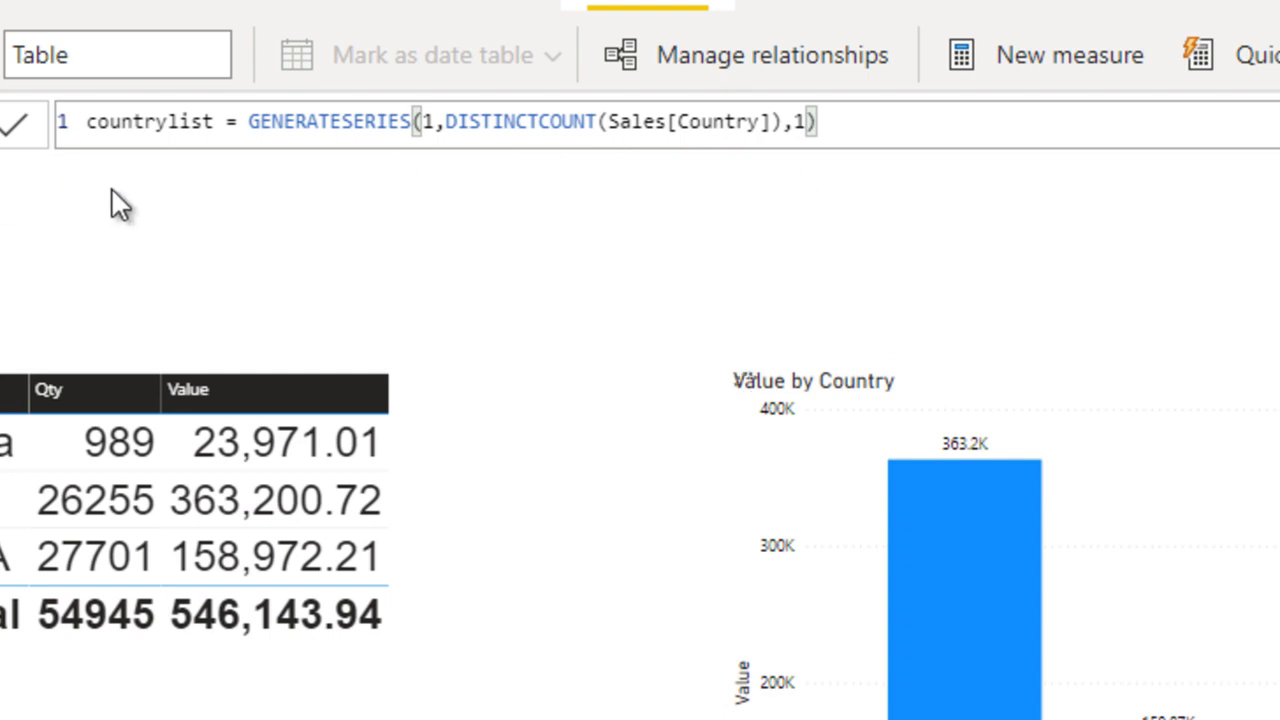
click(335, 200)
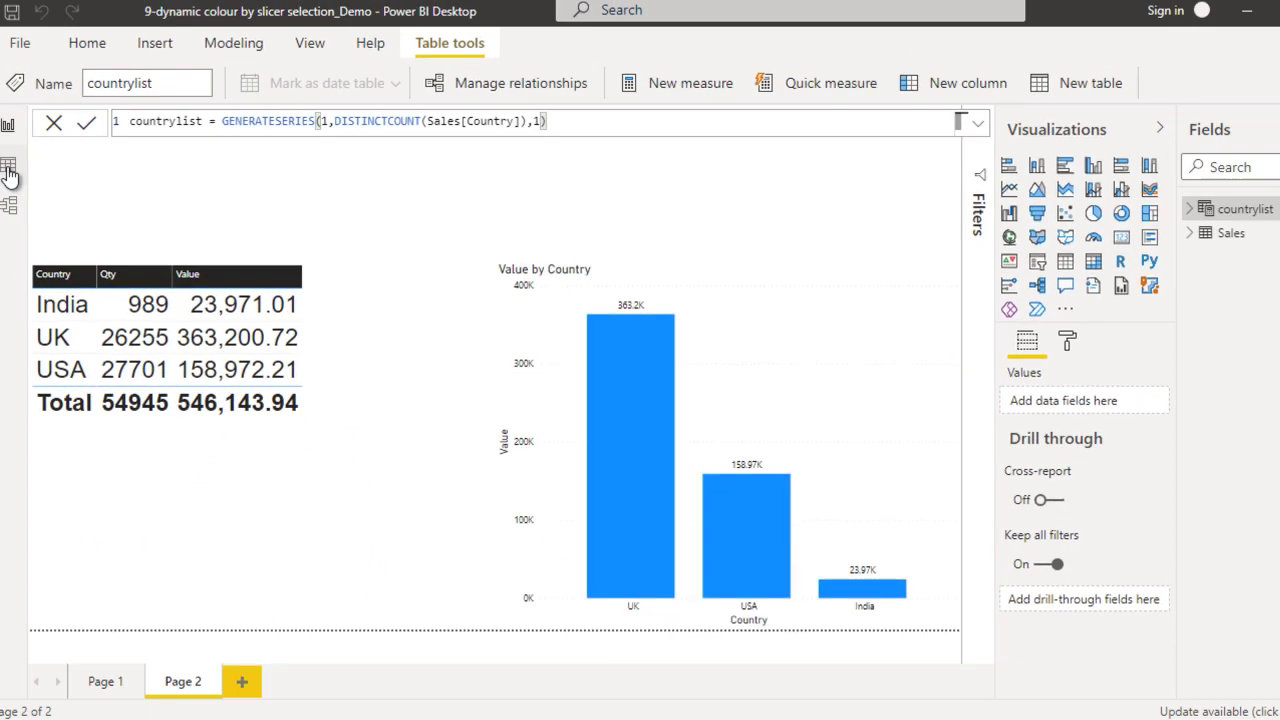
Step: Check the rows generated in the countrylist table and return to the report page
click(19, 160)
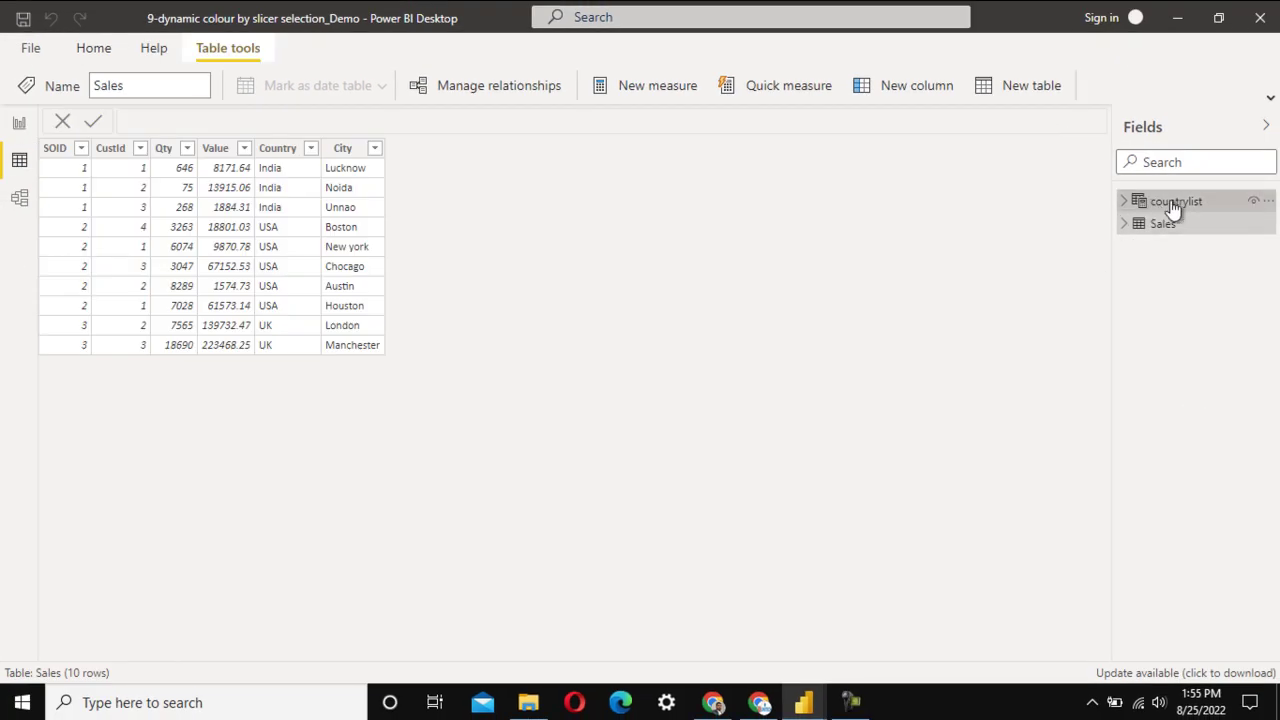
click(1174, 203)
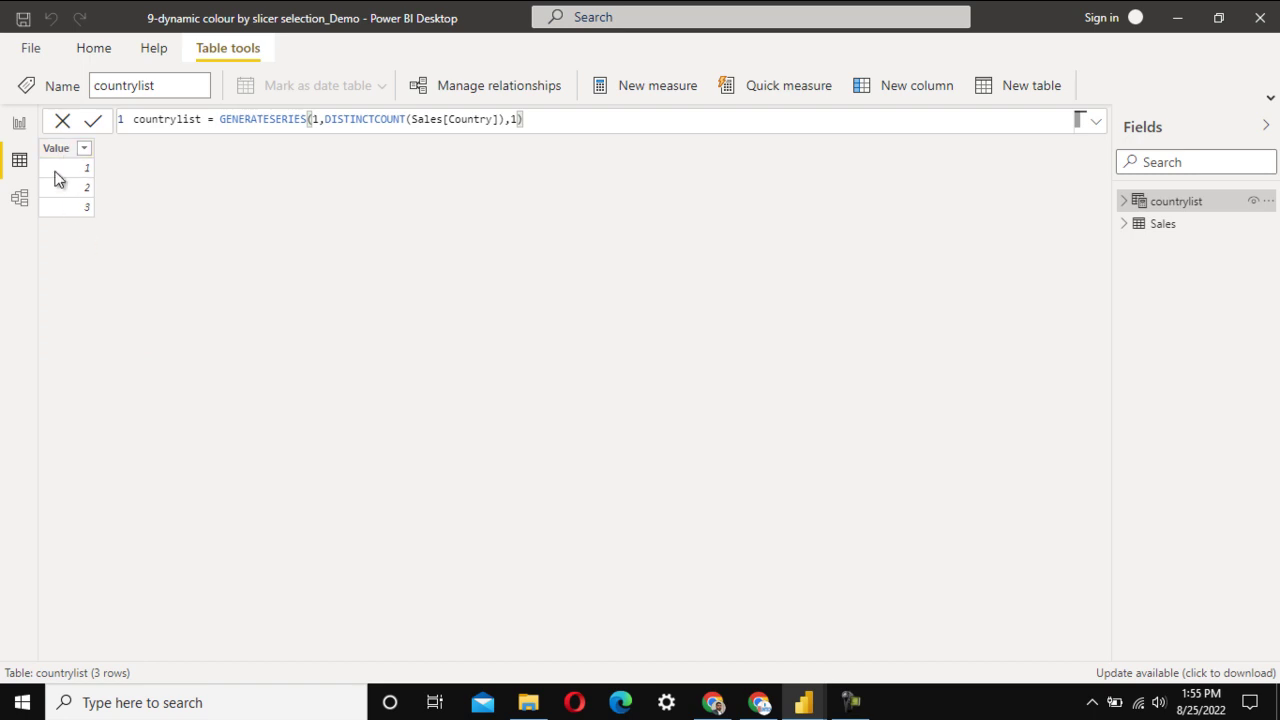
click(19, 123)
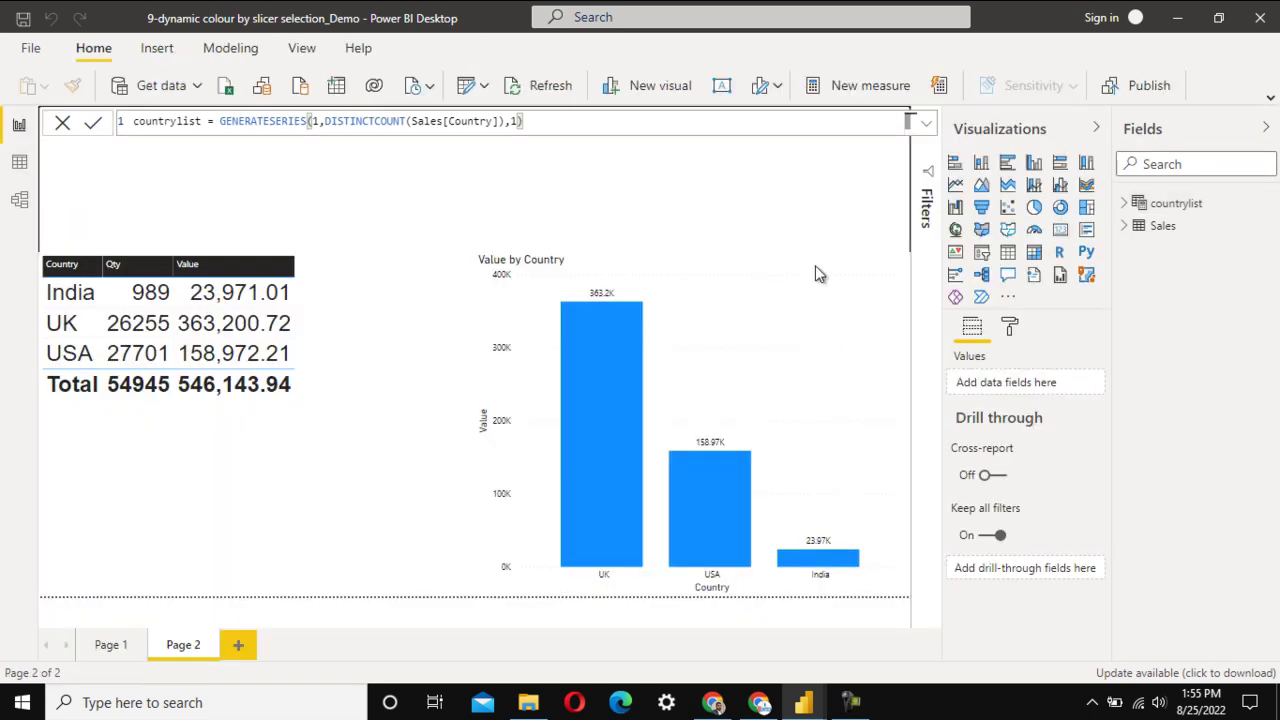
Step: Insert a slicer visual and shrink it to fit the empty area above the country table
click(981, 251)
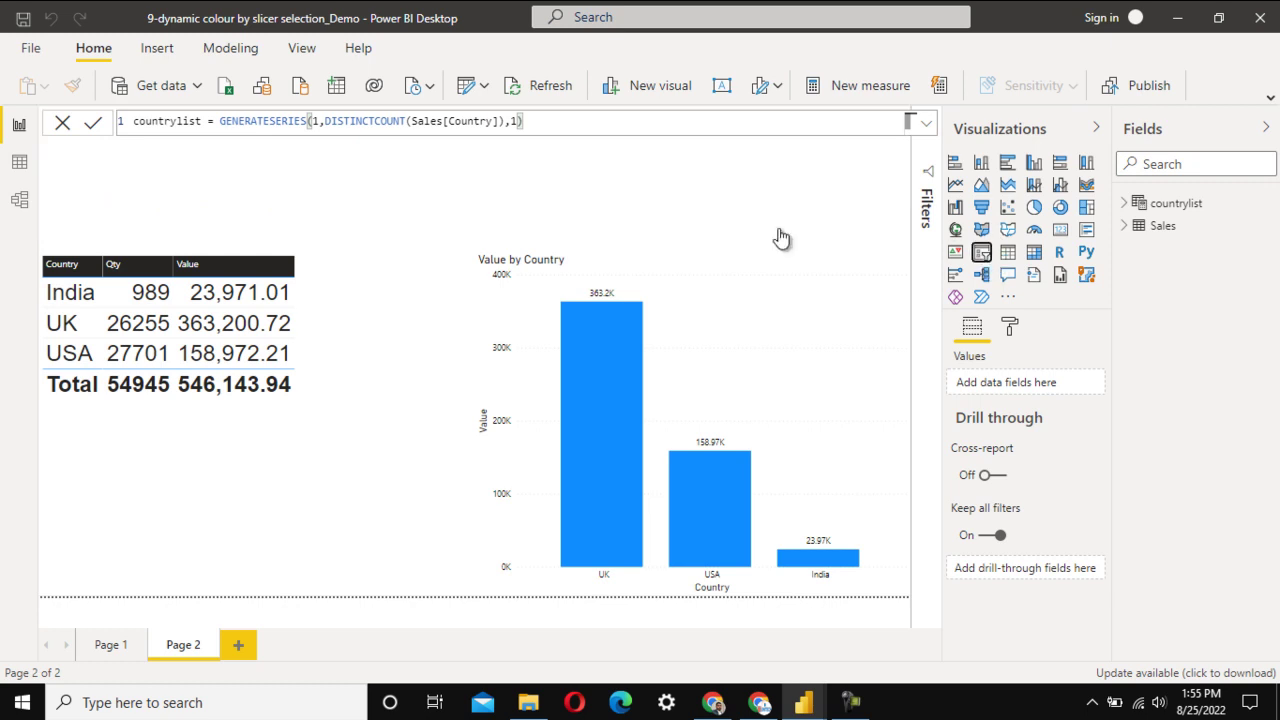
drag(222, 255, 216, 218)
drag(474, 168, 220, 168)
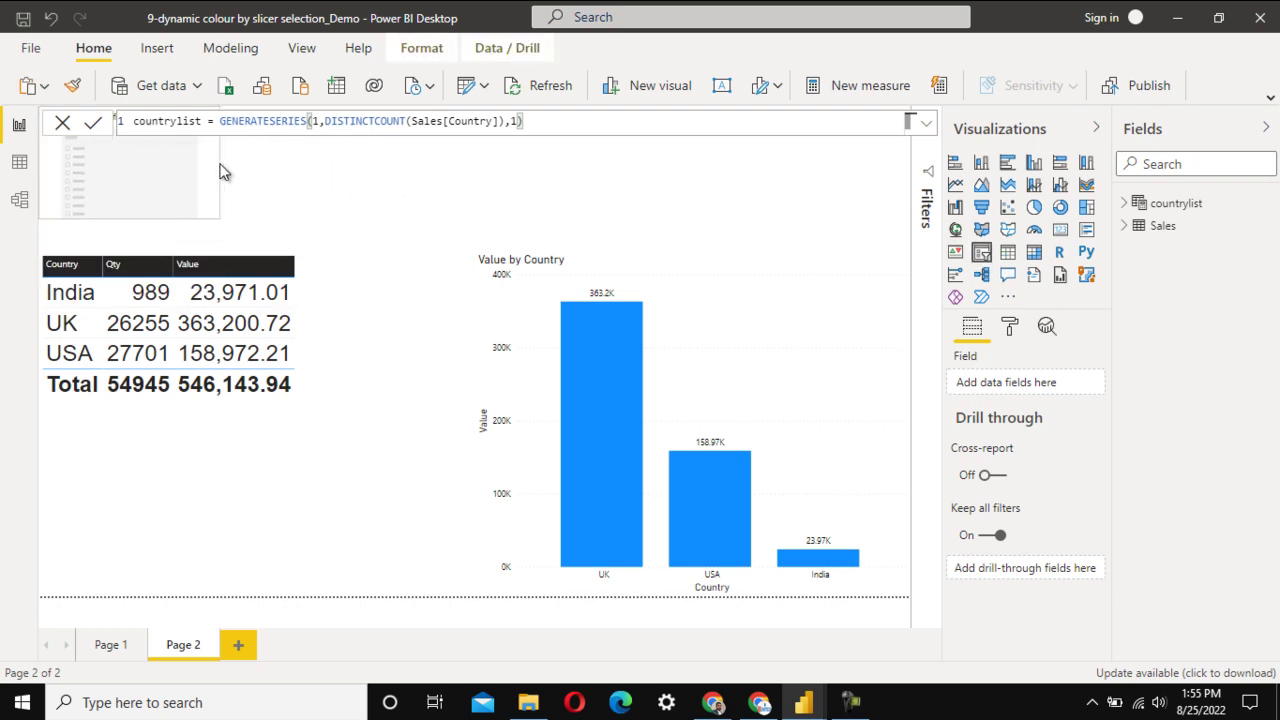
click(62, 122)
Step: Populate the slicer with the countrylist Value field and display its values as a list
click(1125, 203)
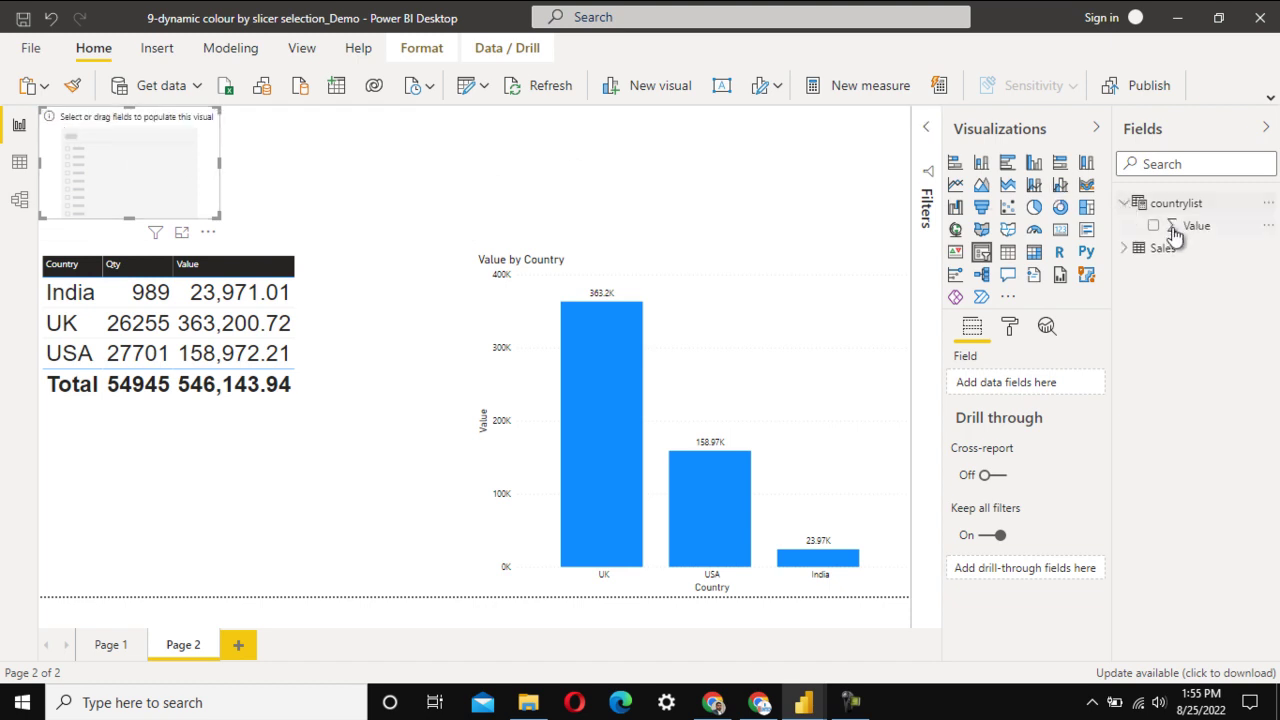
drag(1197, 227, 1050, 390)
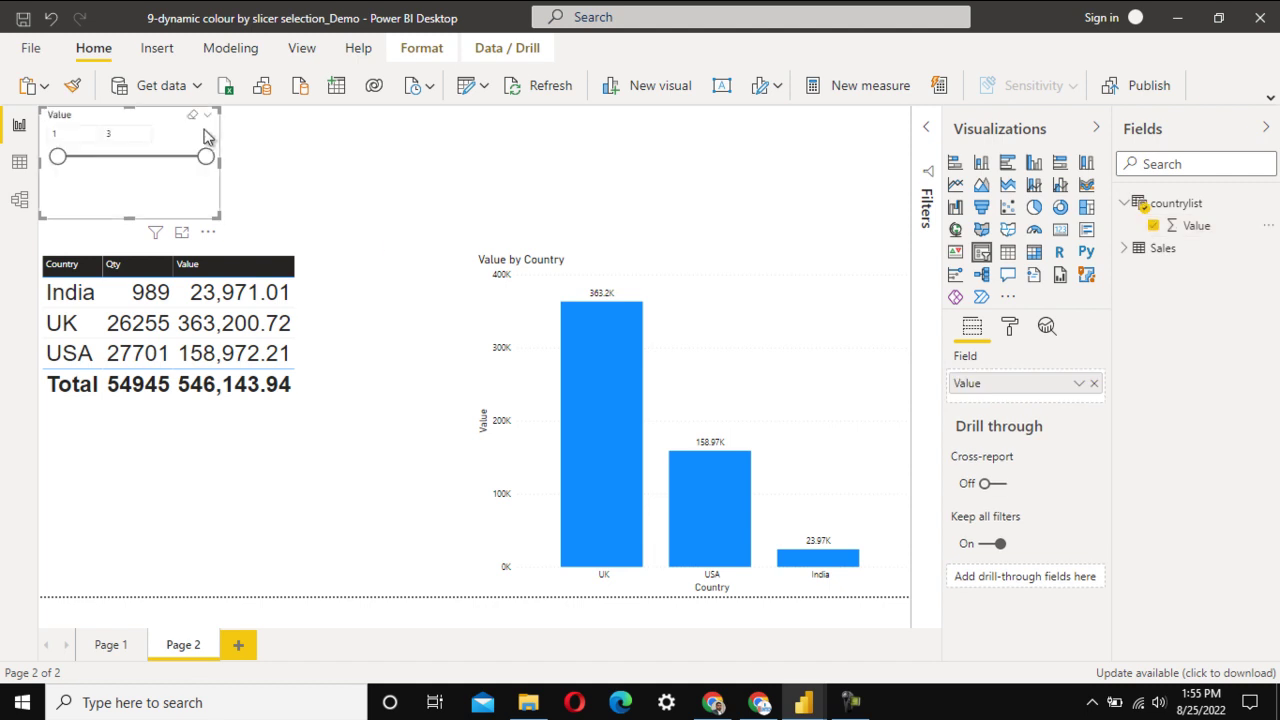
click(207, 120)
click(238, 137)
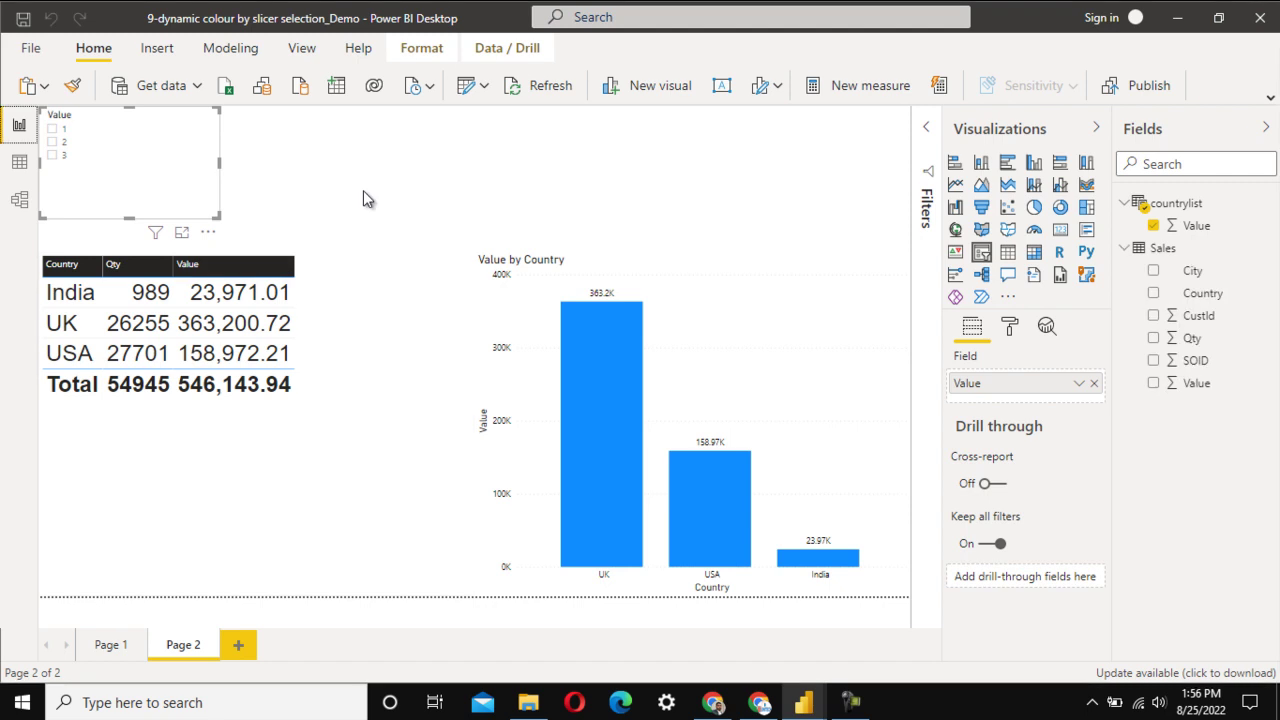
click(785, 140)
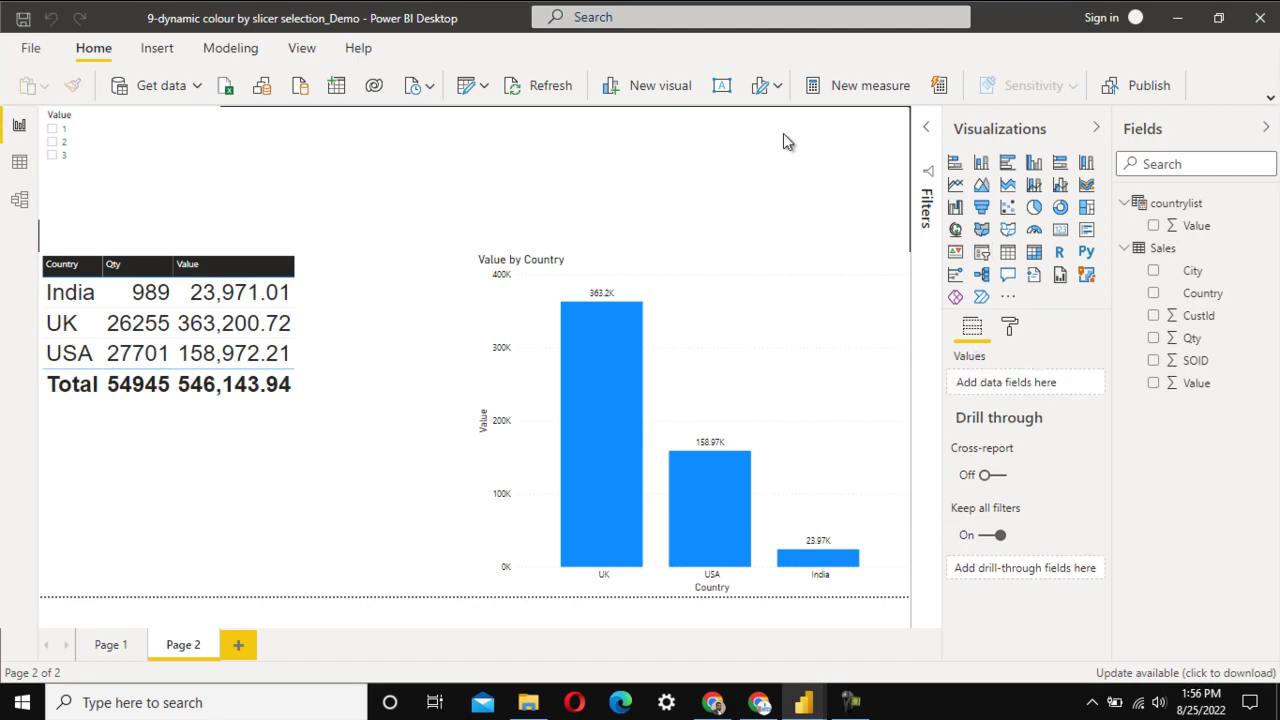
Step: Create a measure named rankvalue in the Sales table and begin its formula with RANKX
click(867, 87)
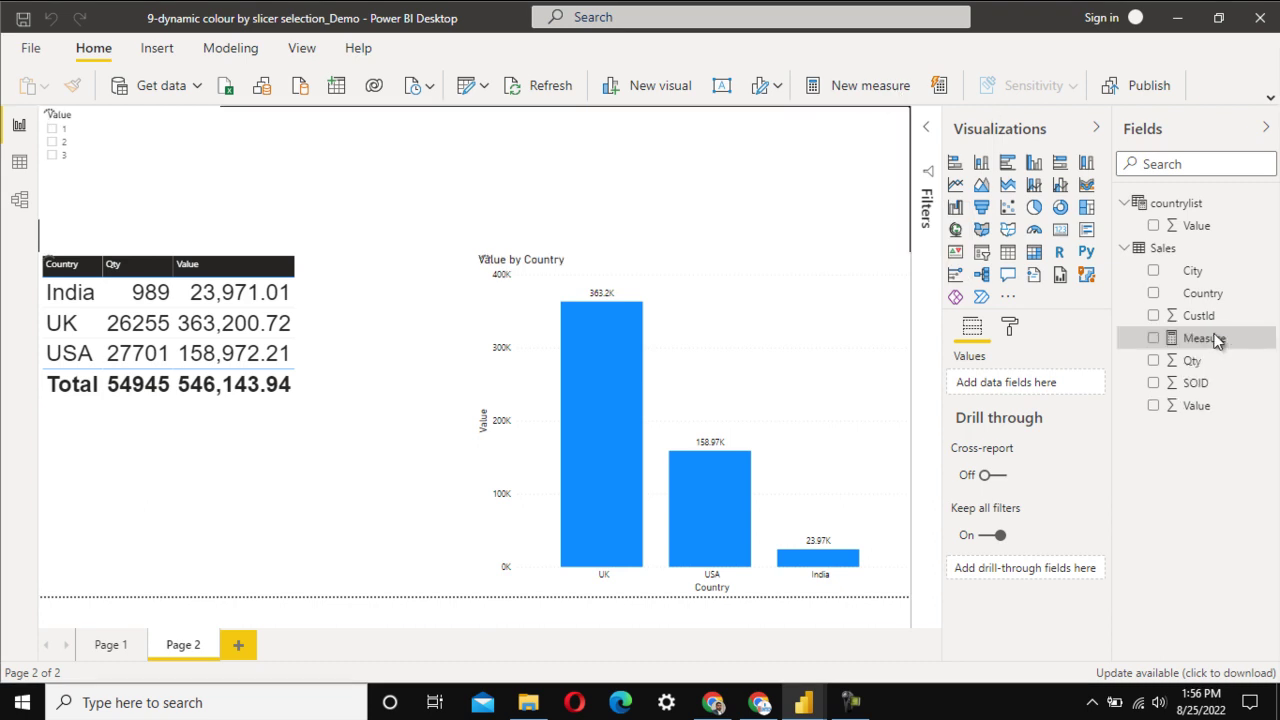
click(172, 121)
drag(177, 121, 128, 125)
text(c)
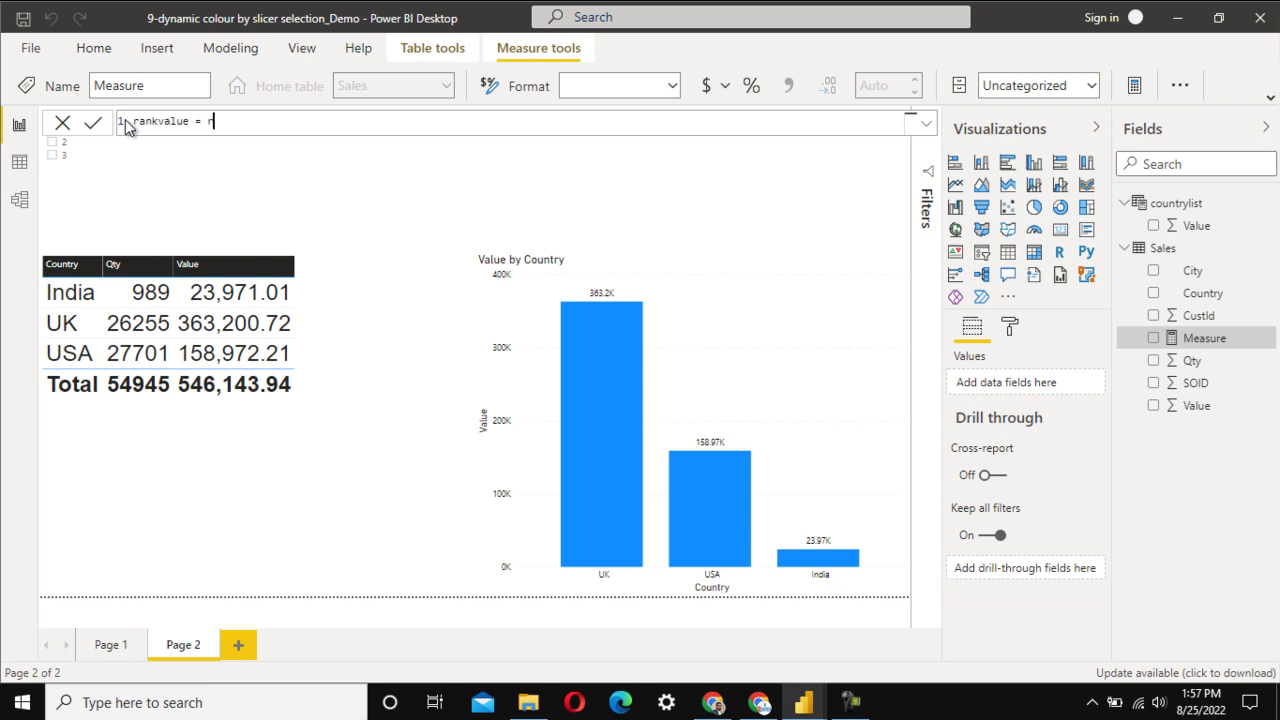
text(rank)
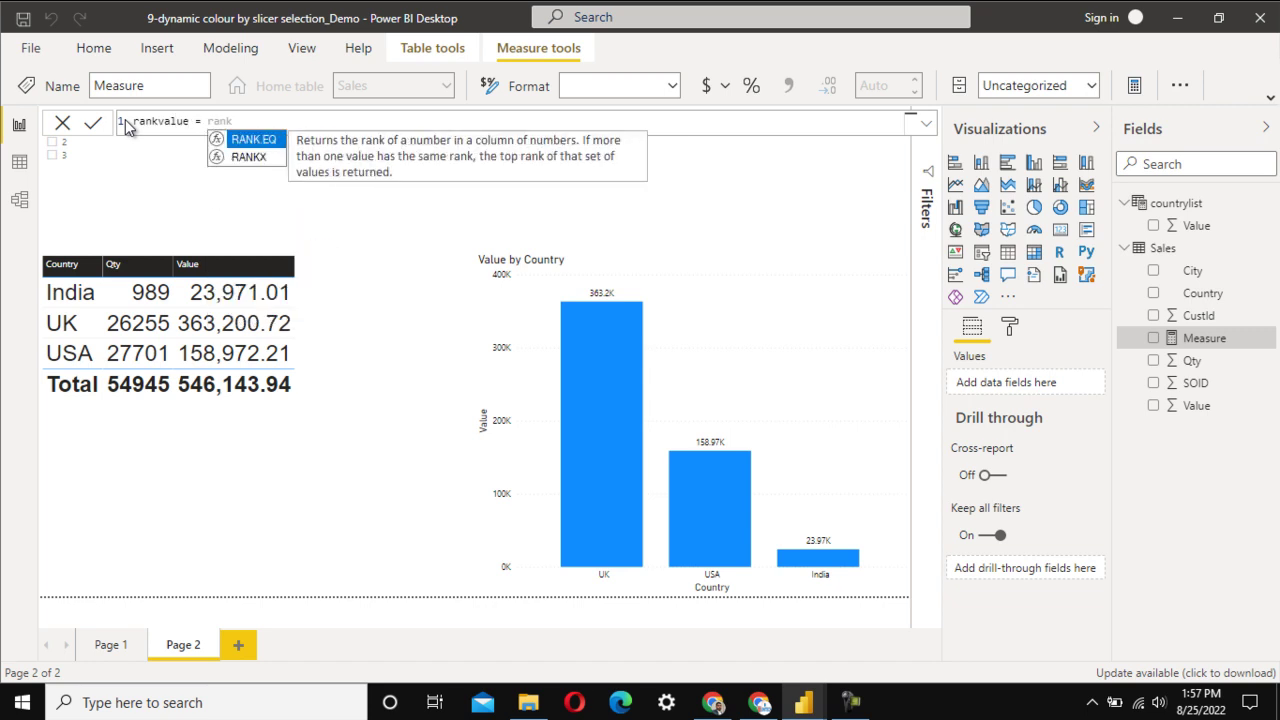
key(Down)
key(Tab)
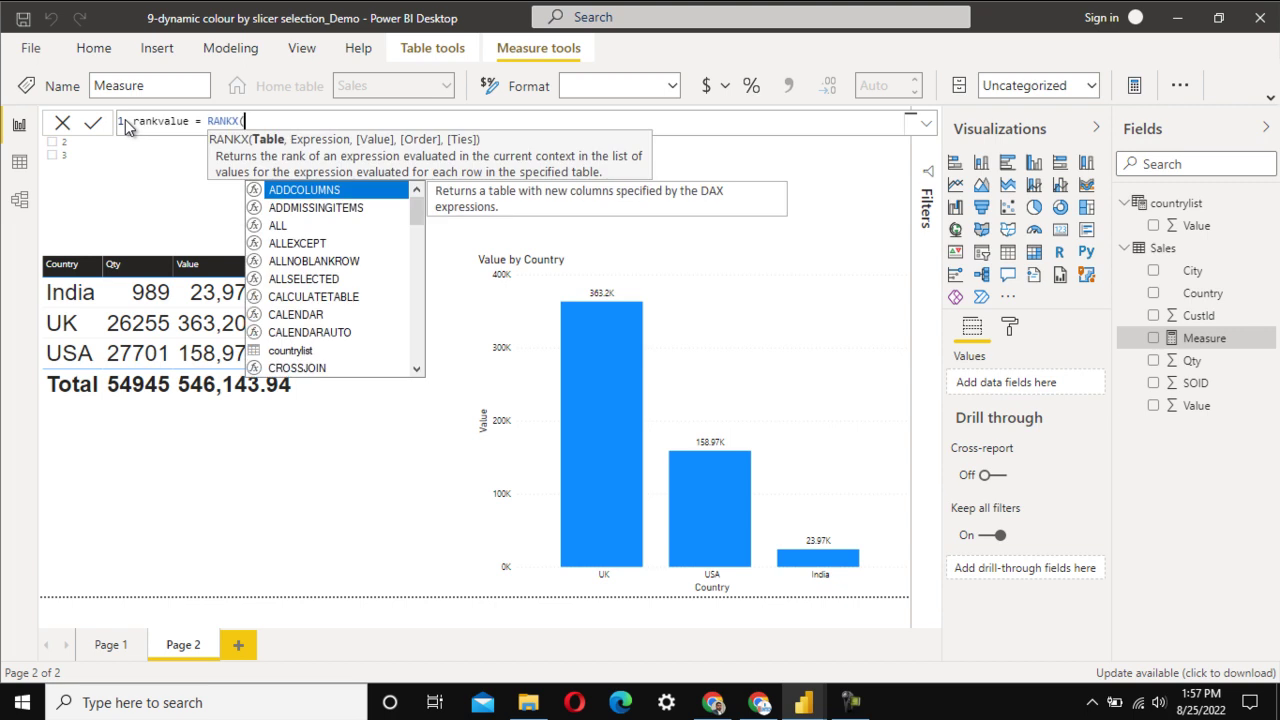
Step: Enter Sales as the RANKX table argument on a new indented line of the formula
key(shift+Return)
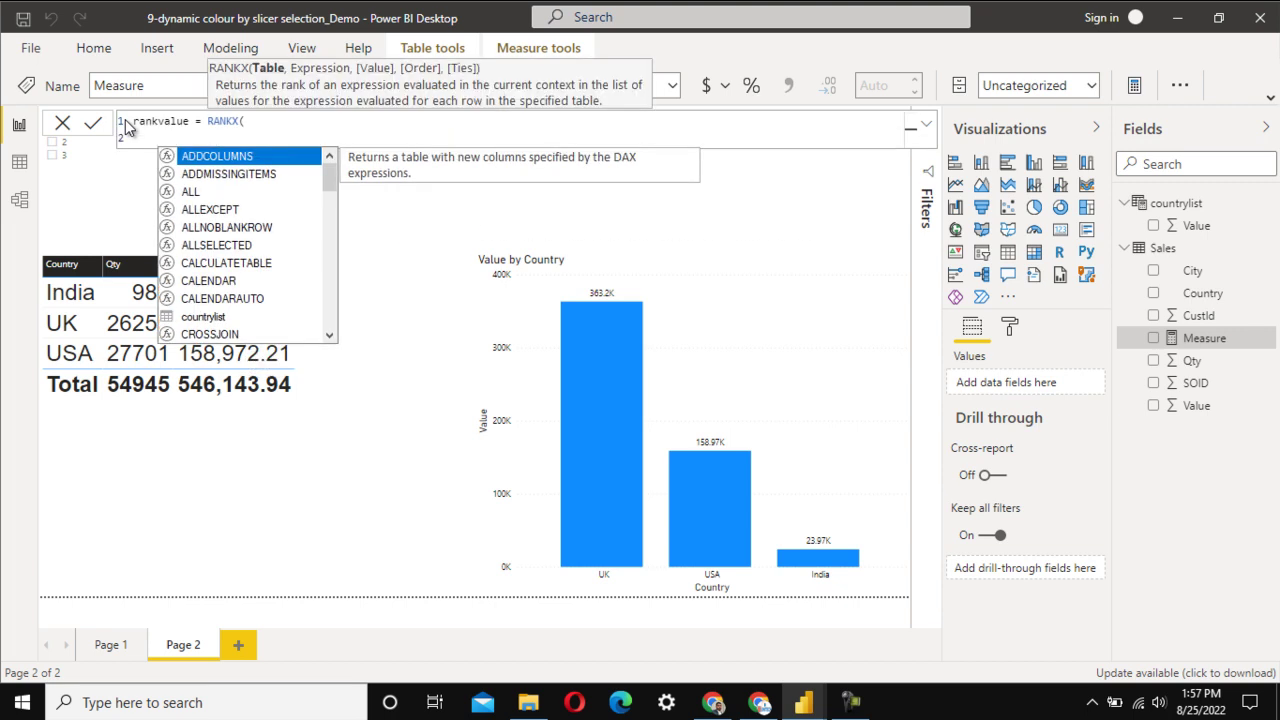
click(926, 124)
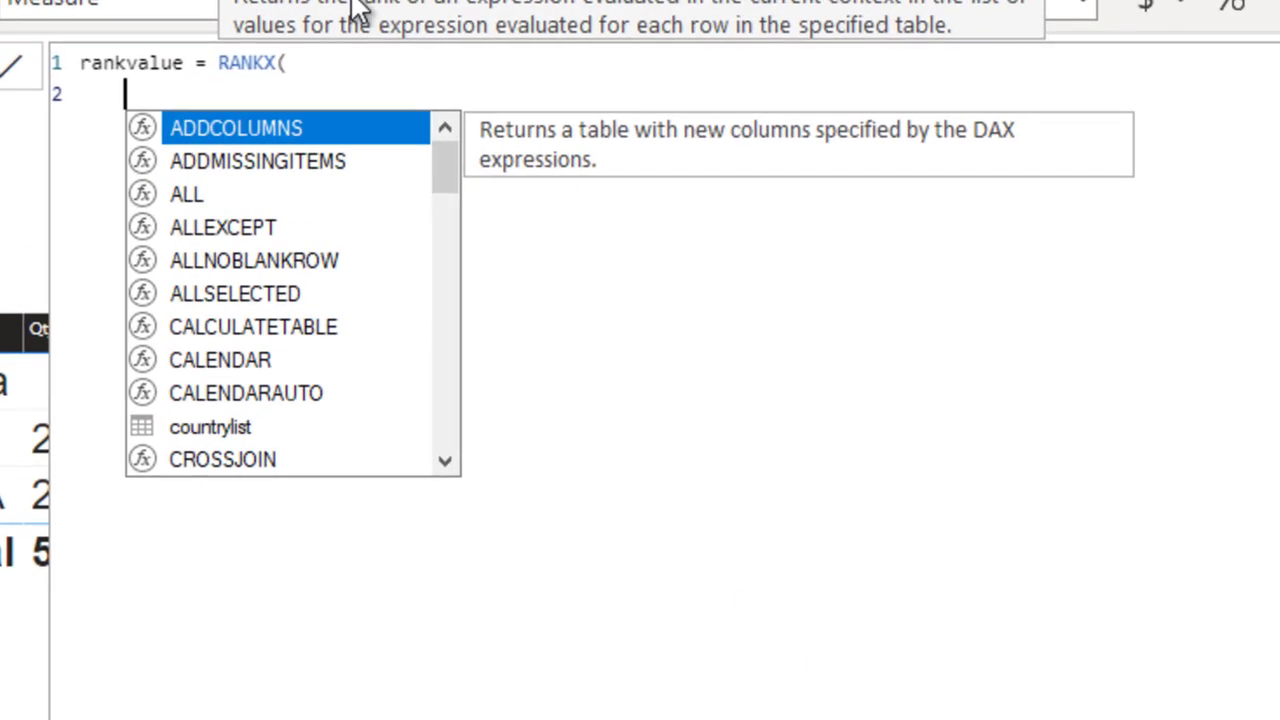
key(Escape)
key(Tab)
key(Tab)
key(Tab)
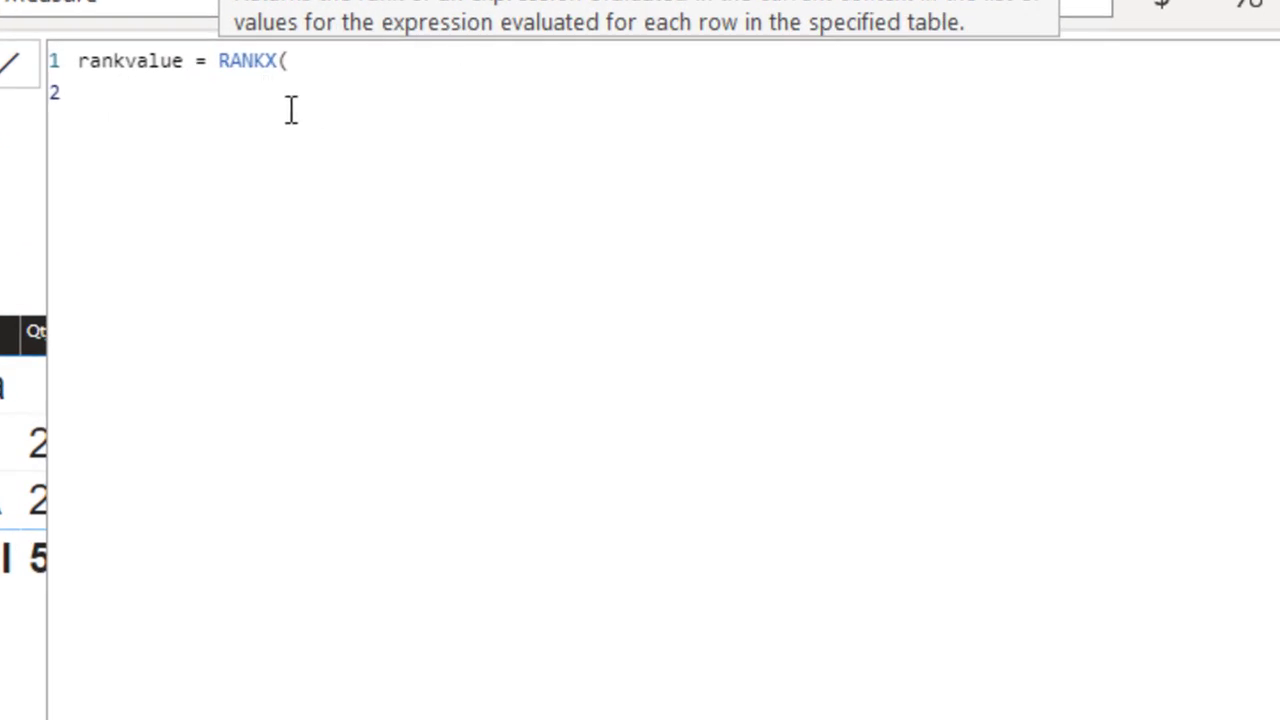
text(sale)
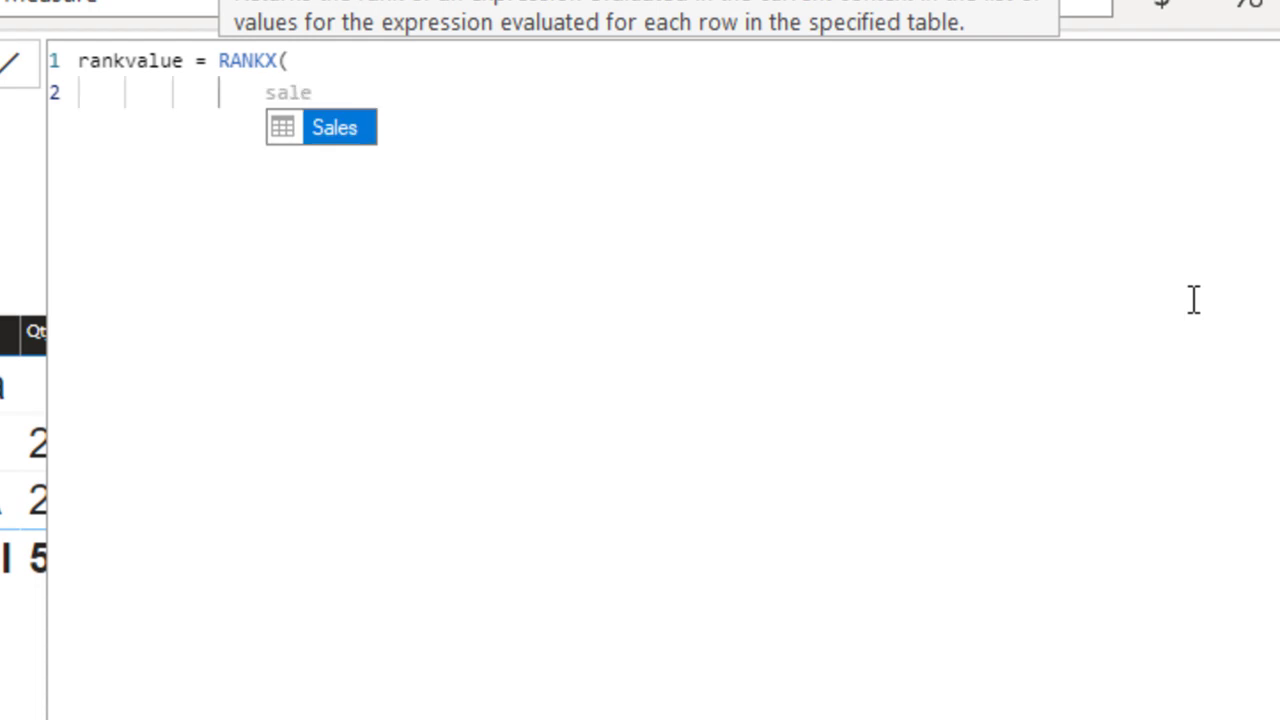
key(Tab)
text(,)
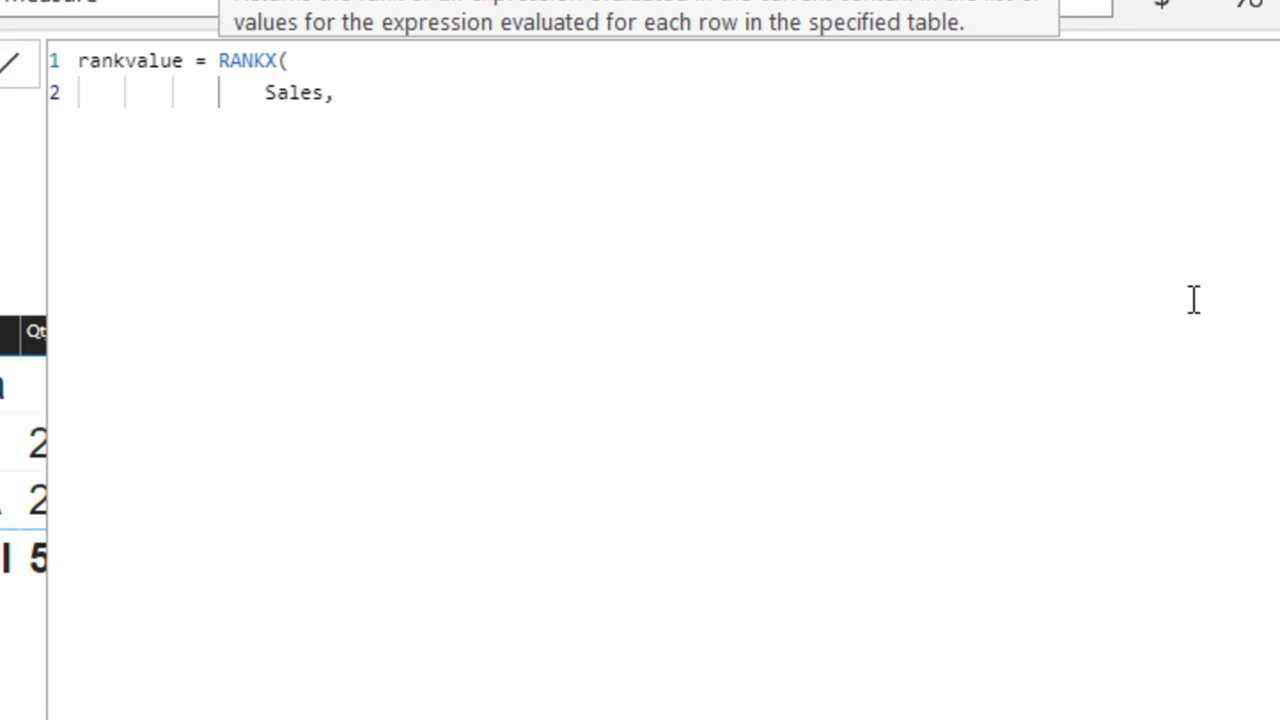
Step: Wrap the Sales table argument in ALL, making it all(Sales)
key(Left)
key(Left)
key(Left)
key(Left)
key(Left)
key(Left)
text(all()
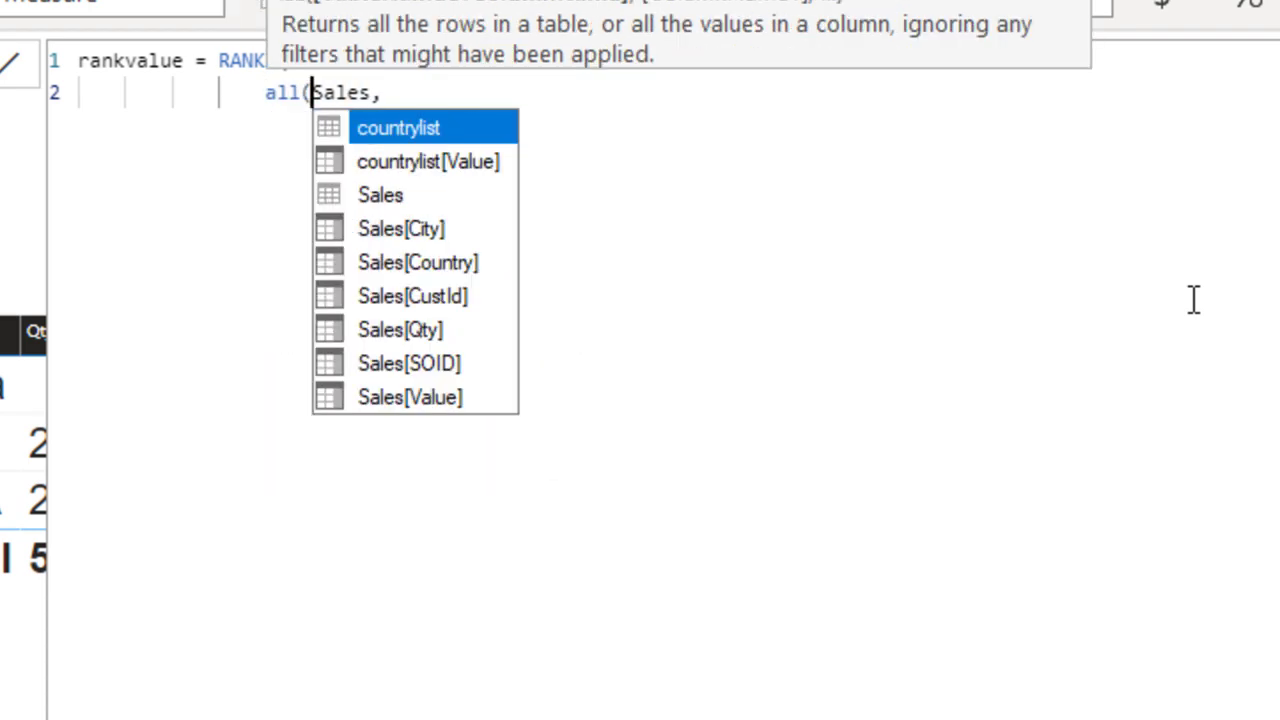
key(Right)
key(Right)
key(Right)
key(Right)
key(Right)
text())
key(Right)
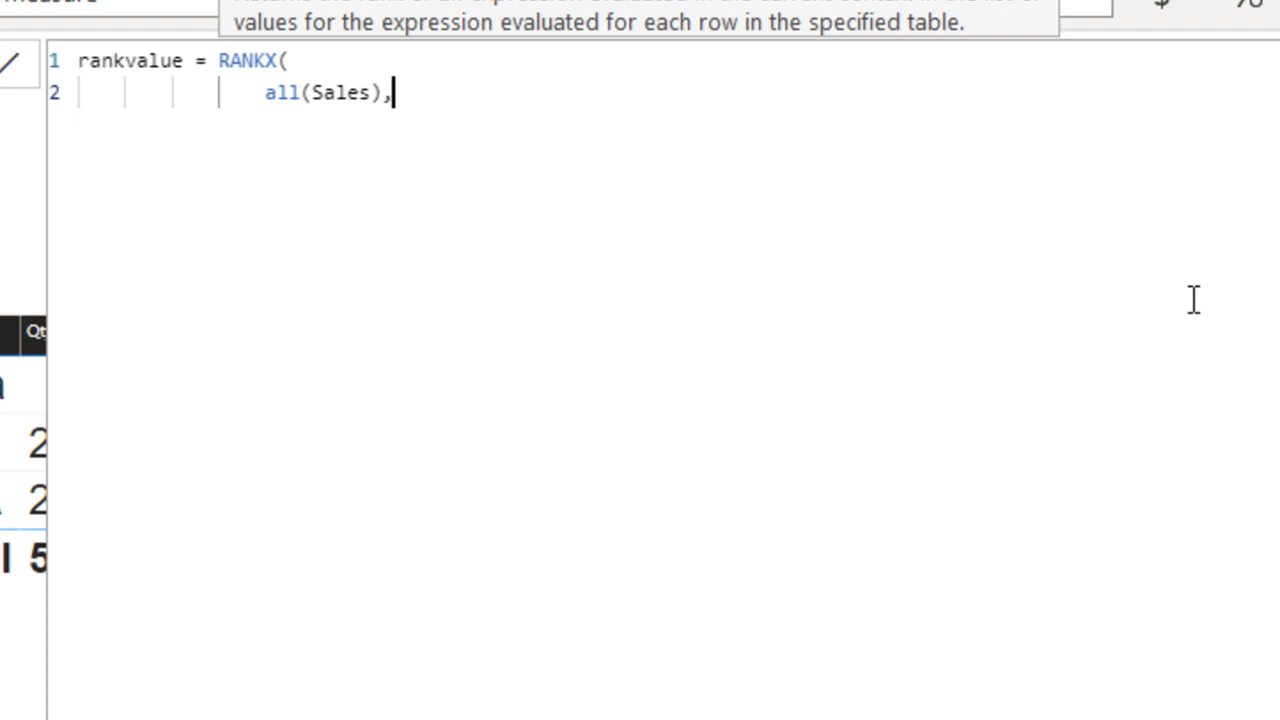
Step: Add CALCULATE(SUM(Sales[Value])) as the expression argument of the RANKX formula
text(cal)
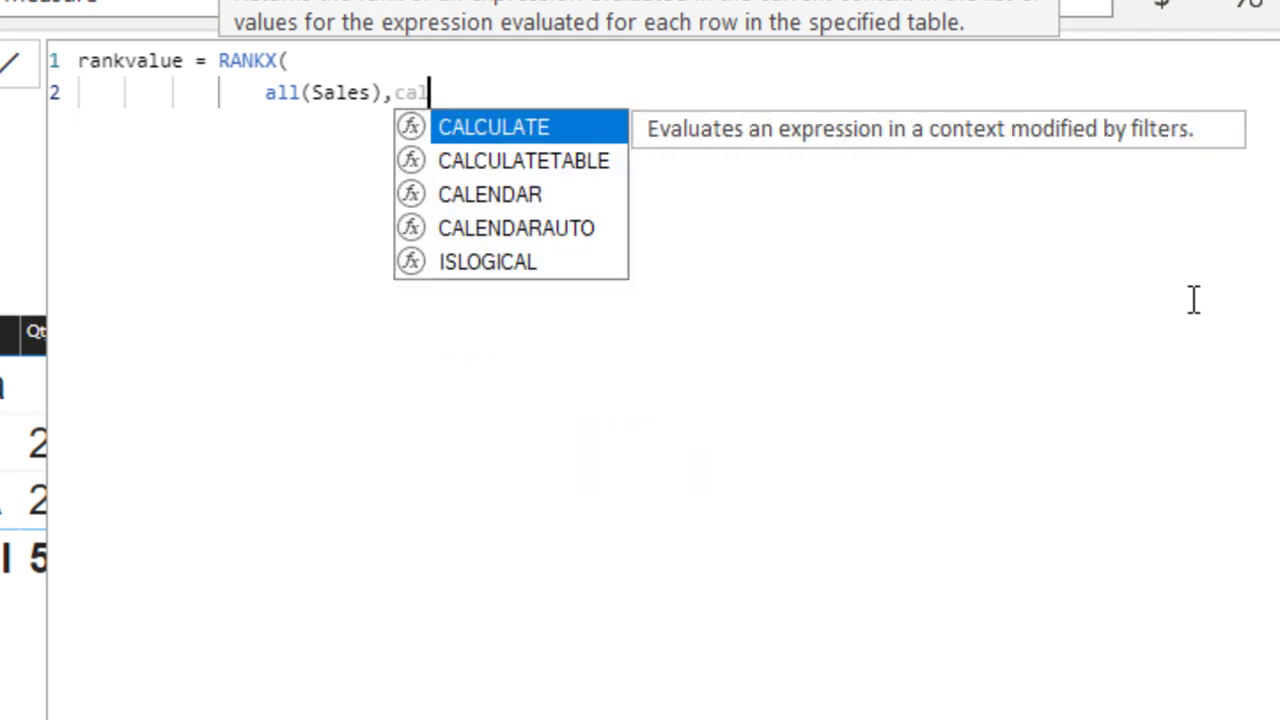
key(Tab)
text(sum)
key(Tab)
key(Down)
key(Down)
key(Down)
key(Down)
key(Down)
key(Down)
key(Down)
key(Down)
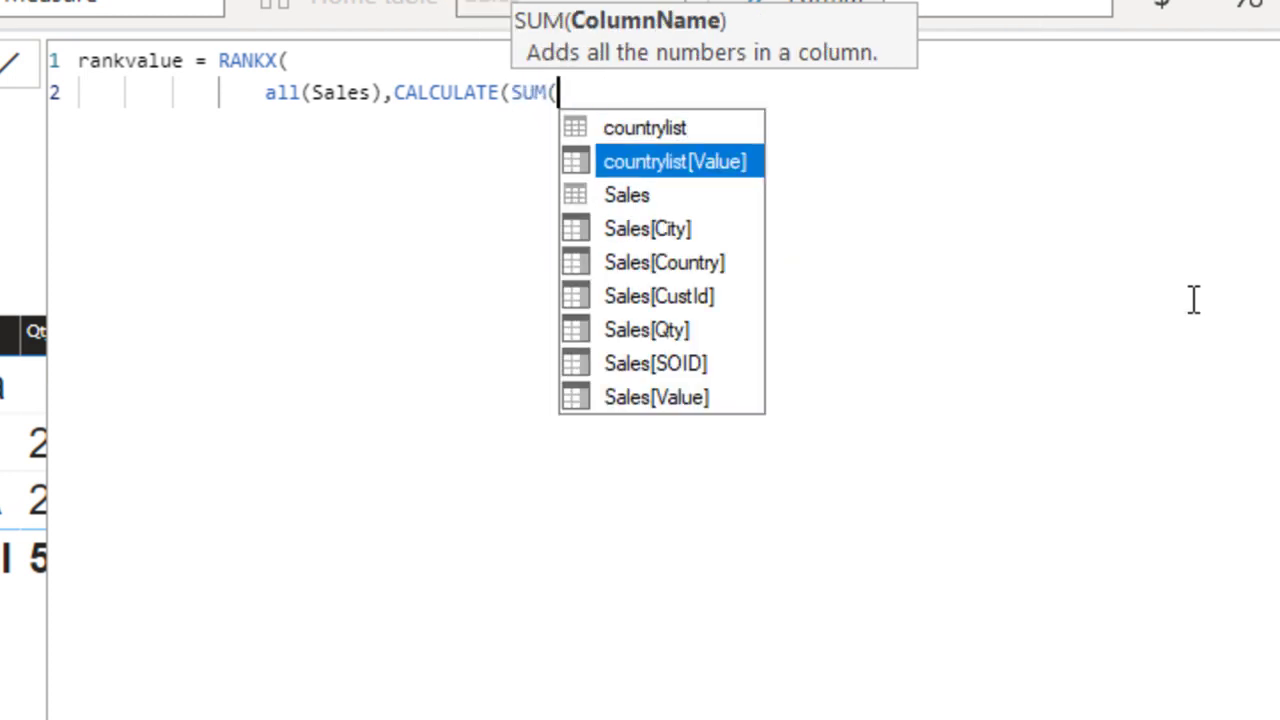
key(Tab)
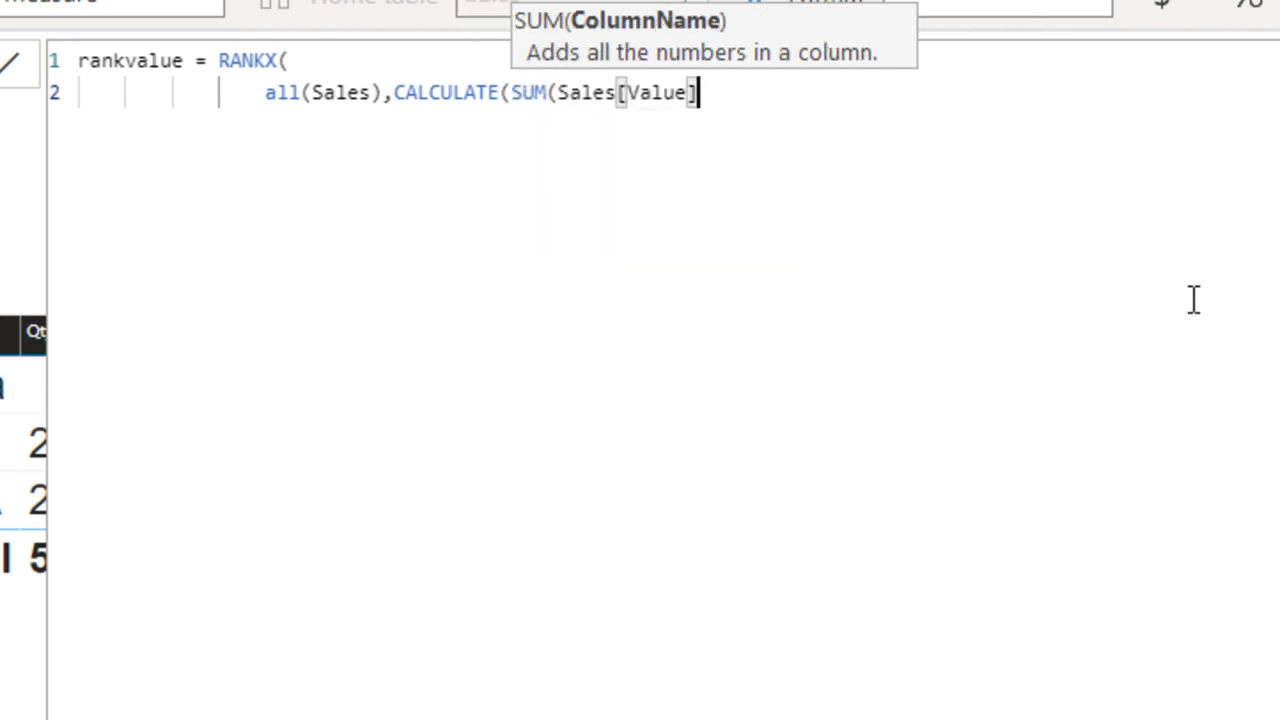
text()))
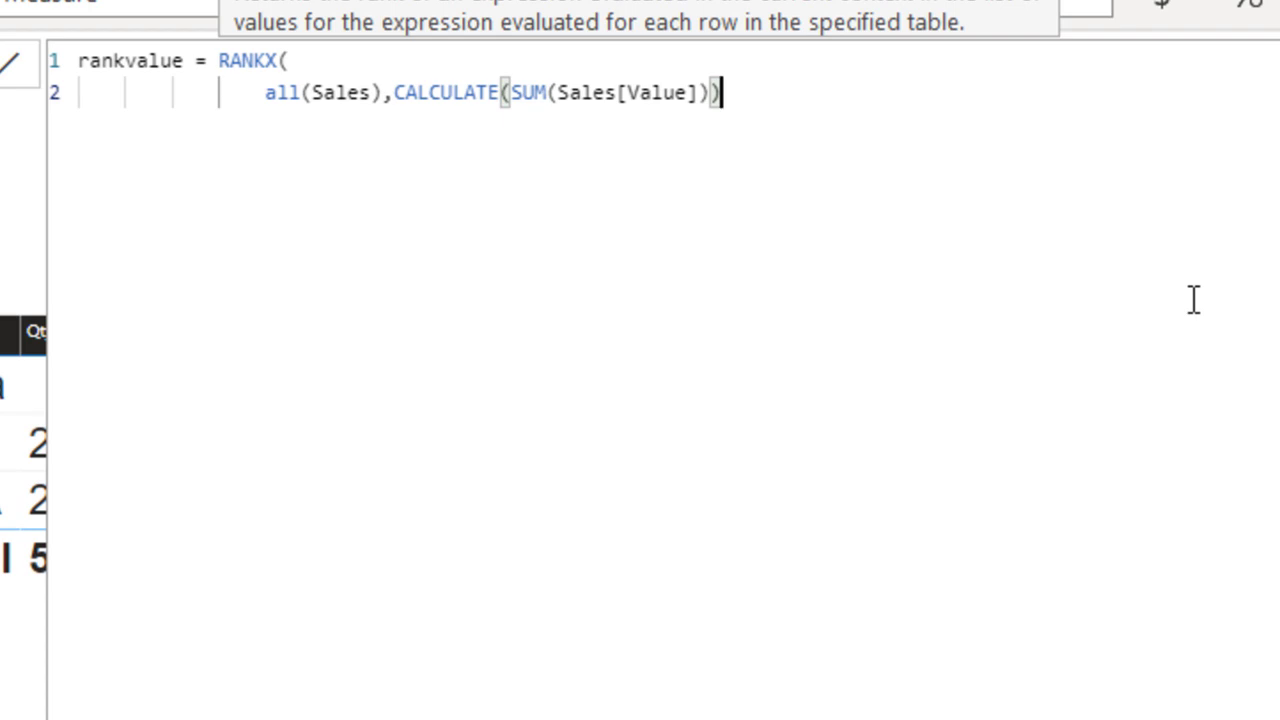
Step: Leave the RANKX value argument empty, set the order to DESC, close the formula and commit the measure
text(,)
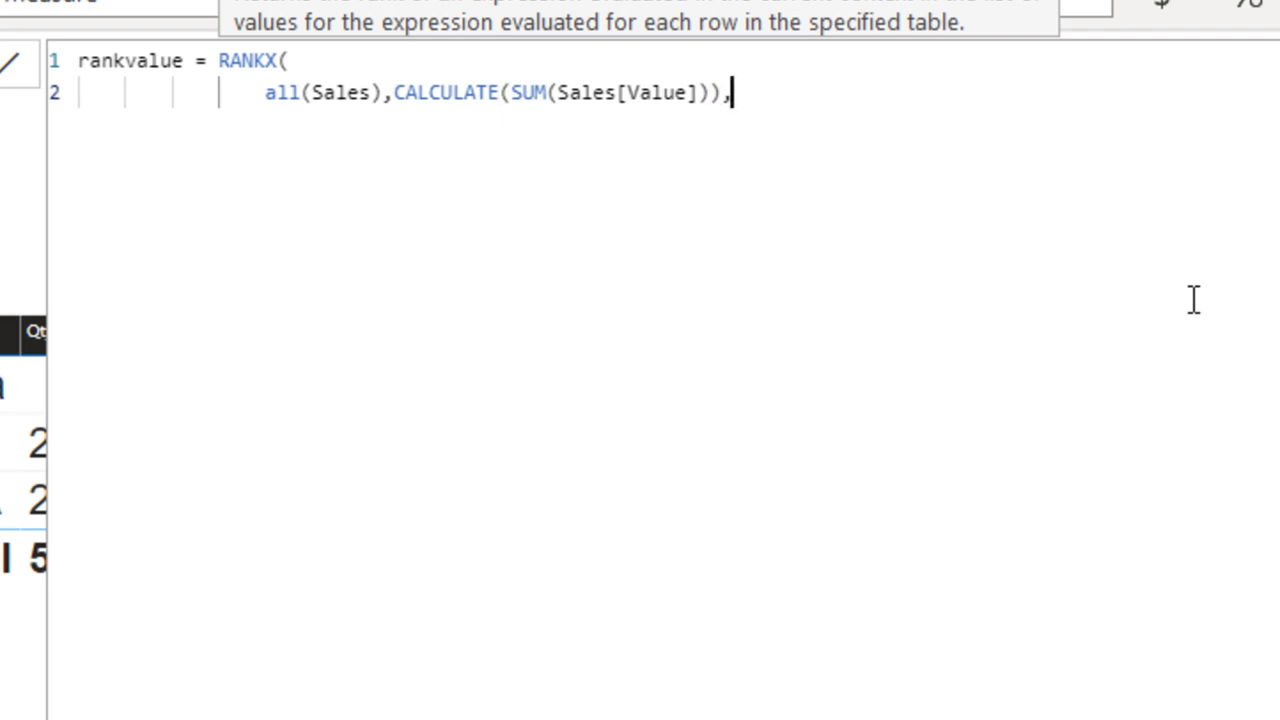
text(,)
key(Down)
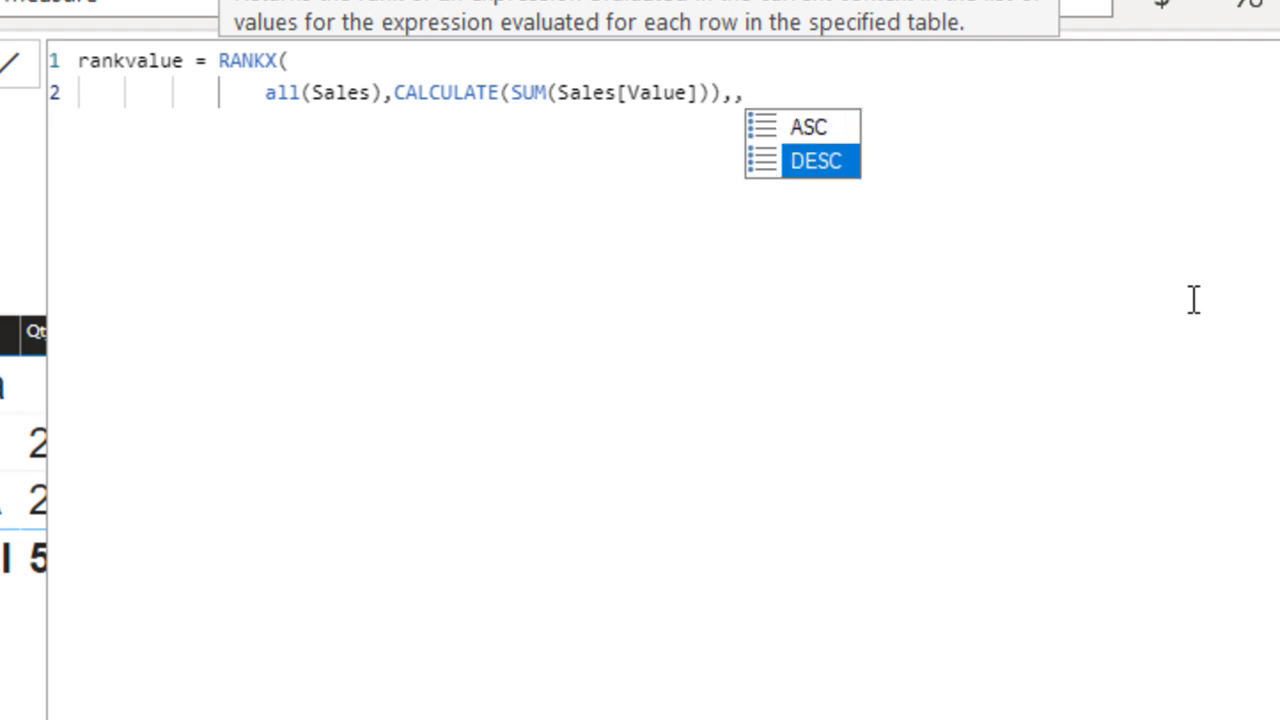
key(Tab)
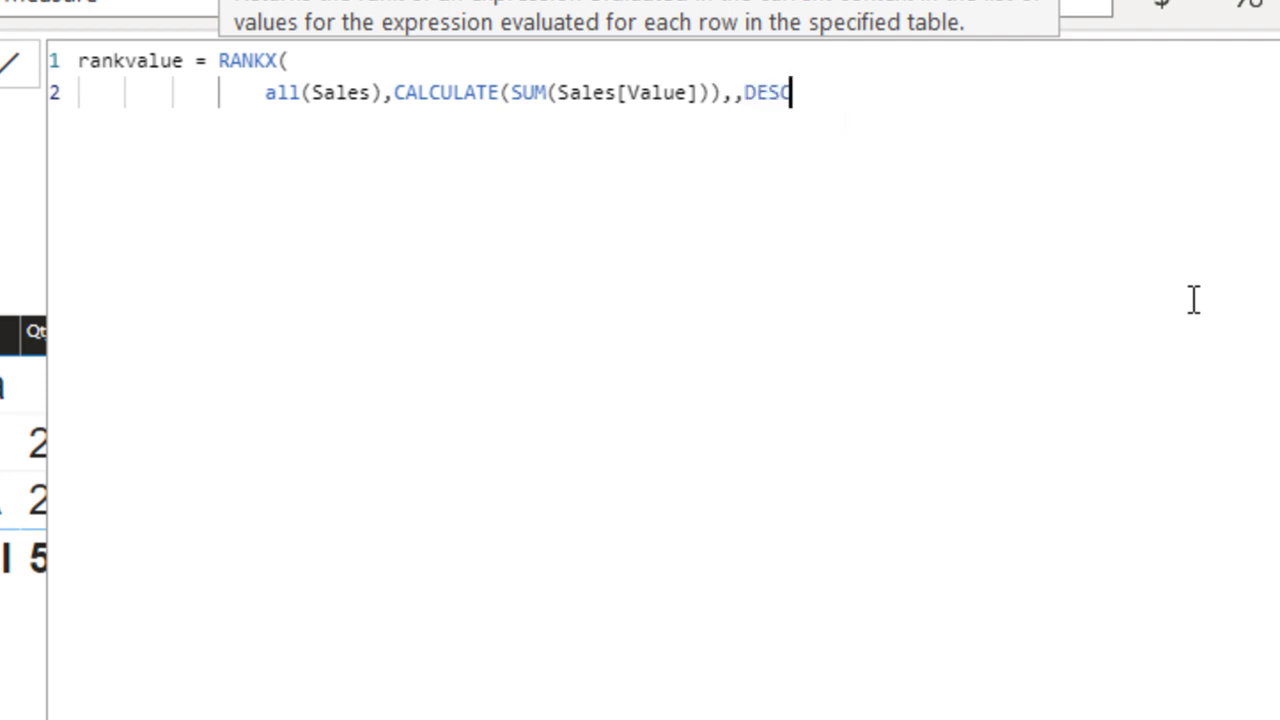
text())
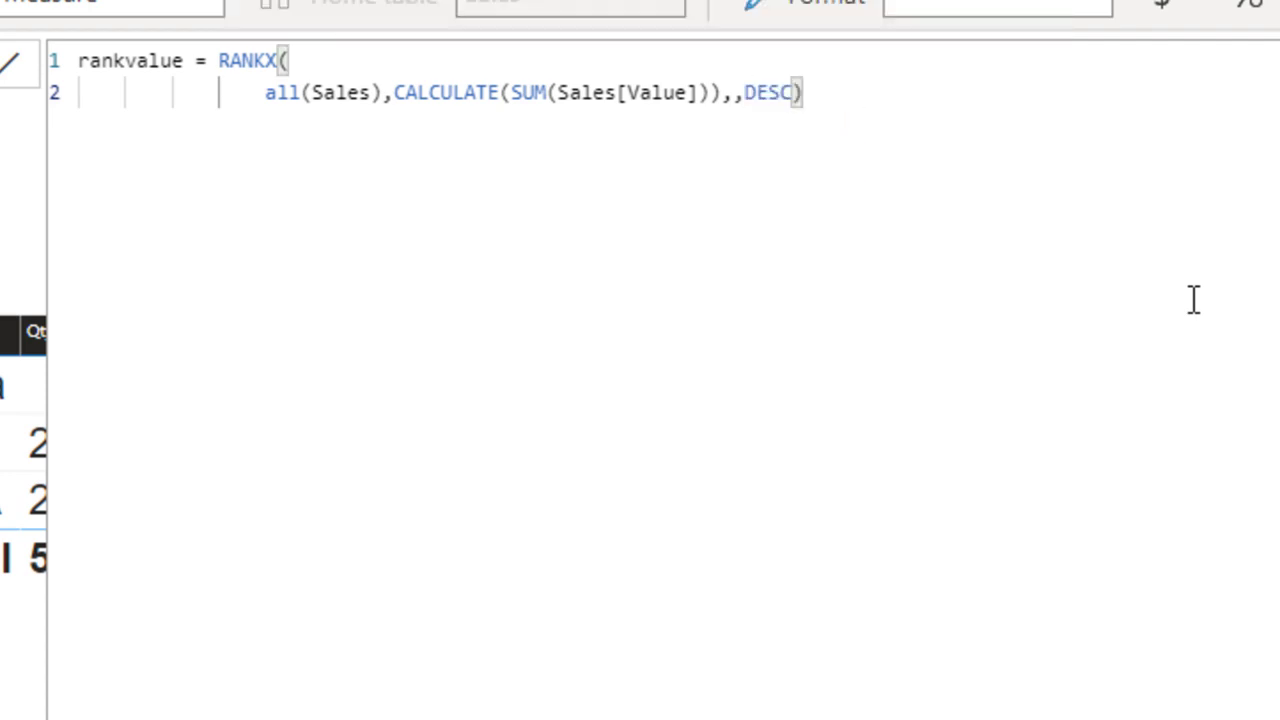
click(1190, 297)
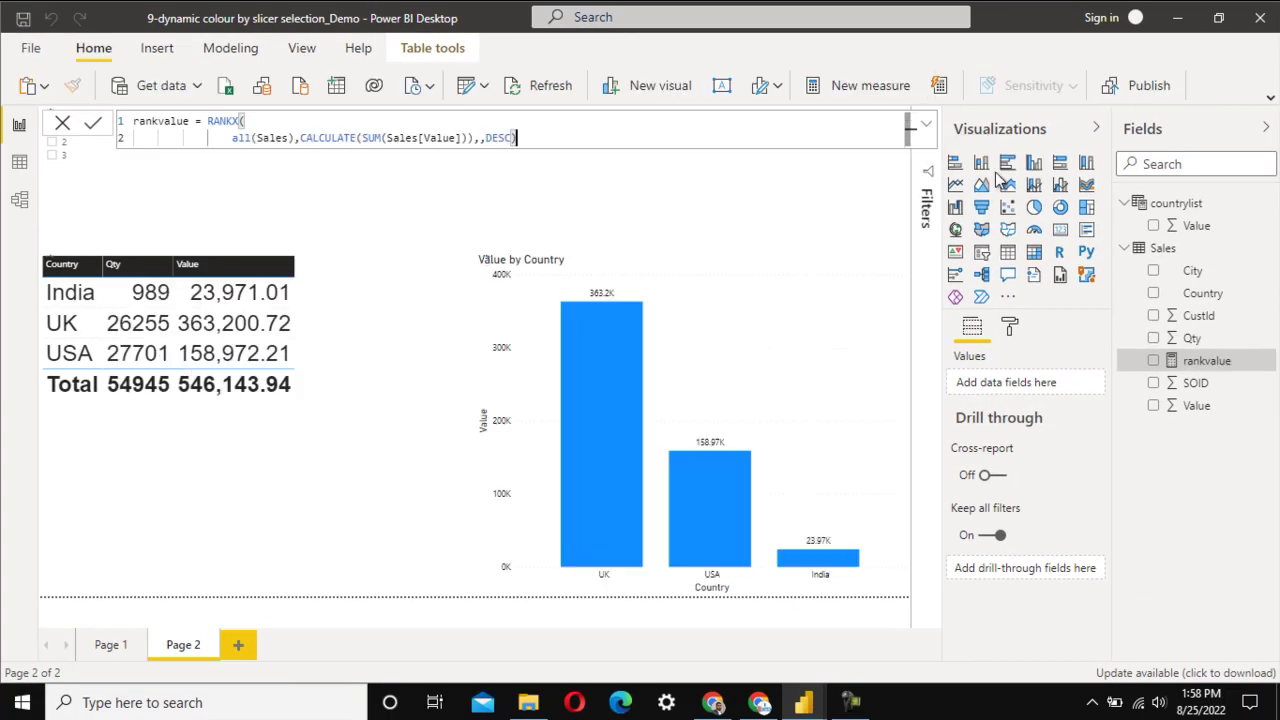
Step: Add the rankvalue measure to the country table visual as its last column
click(1226, 364)
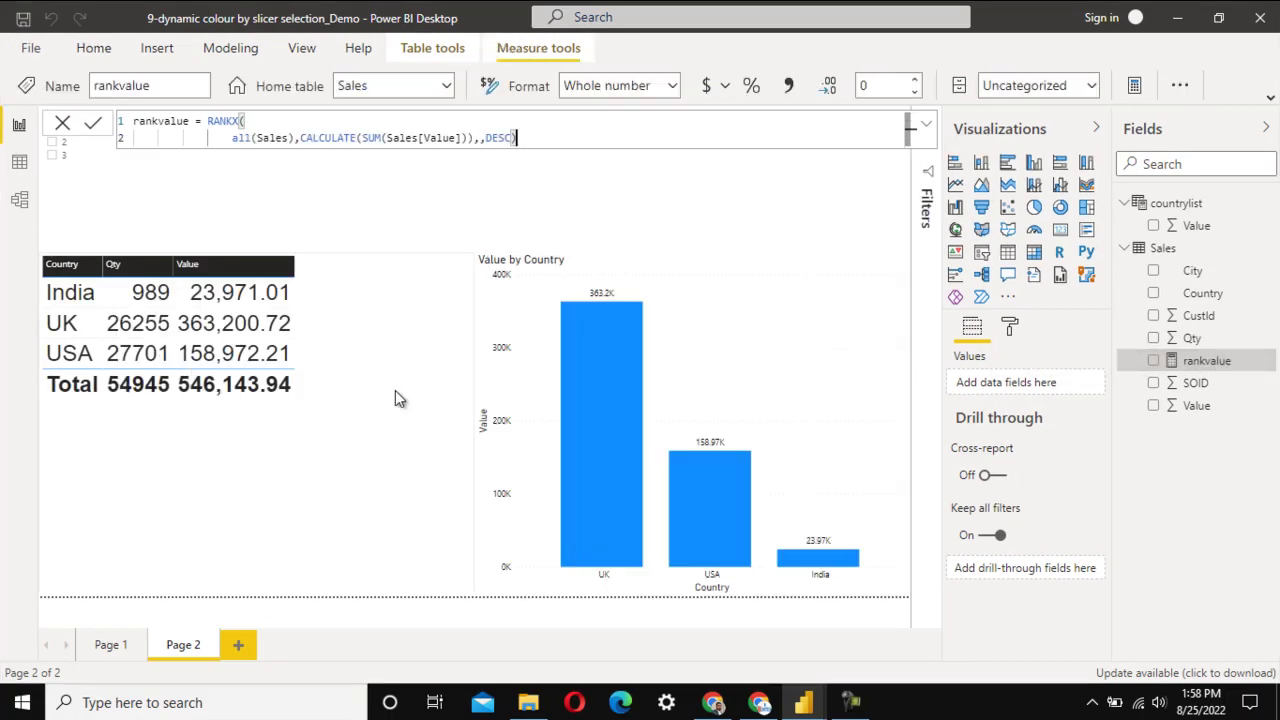
drag(1216, 362, 344, 409)
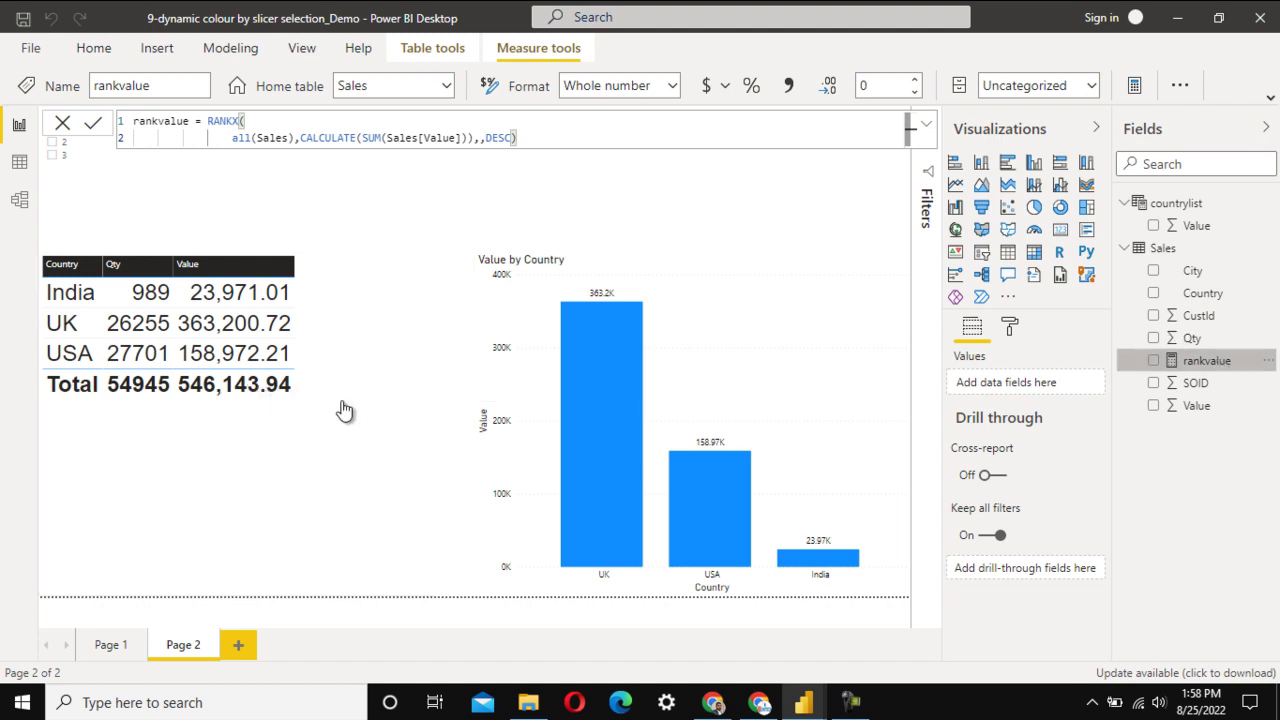
click(400, 335)
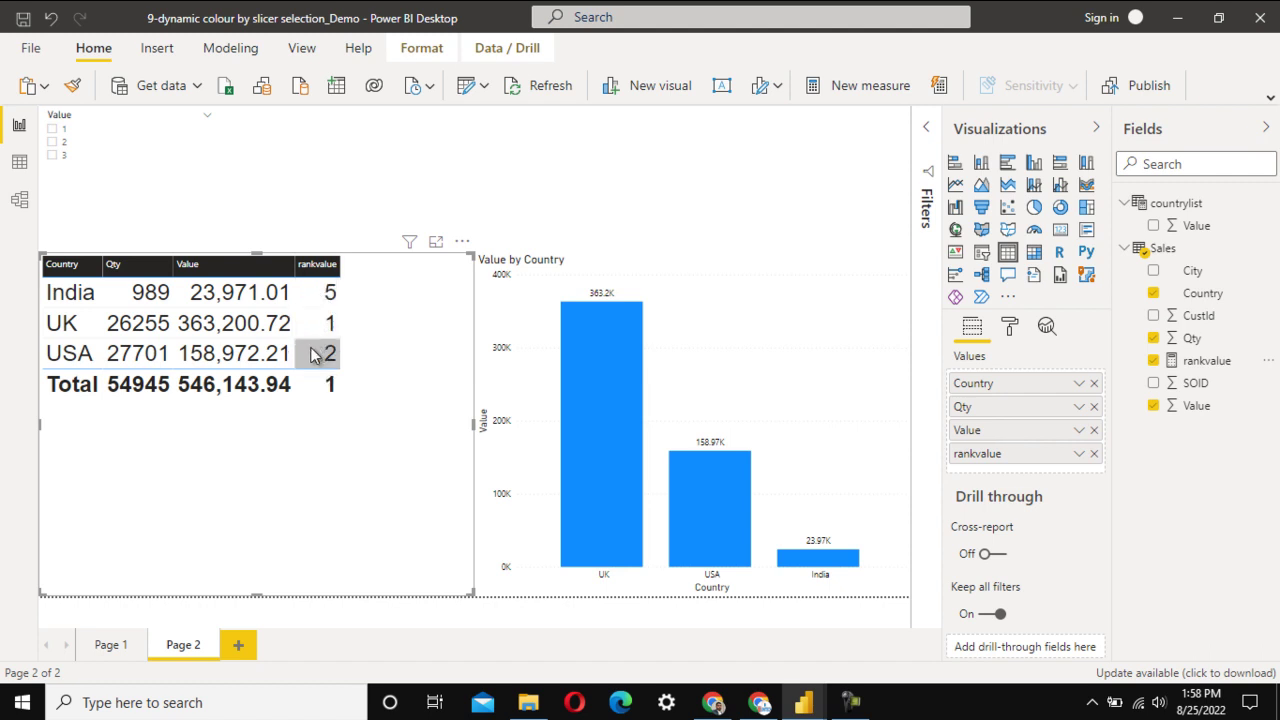
Step: Check the Sales table's data rows and add the City field after Country in the report's table visual
click(17, 164)
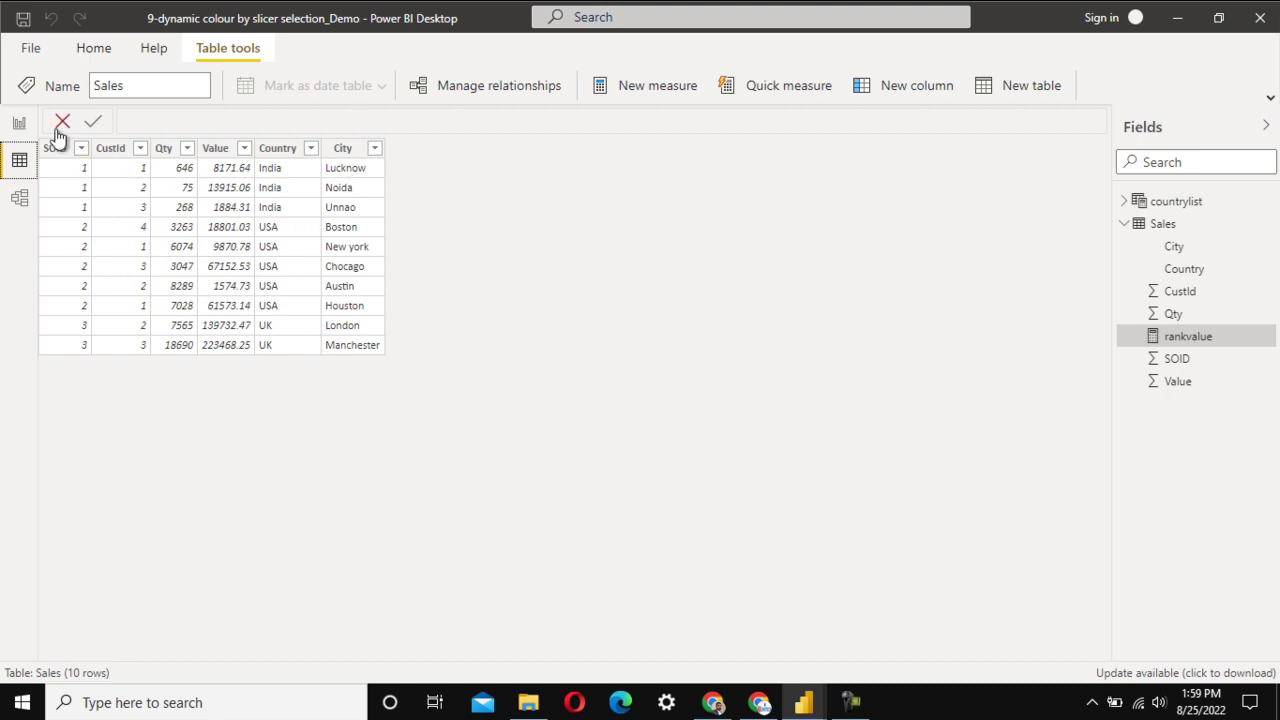
click(19, 124)
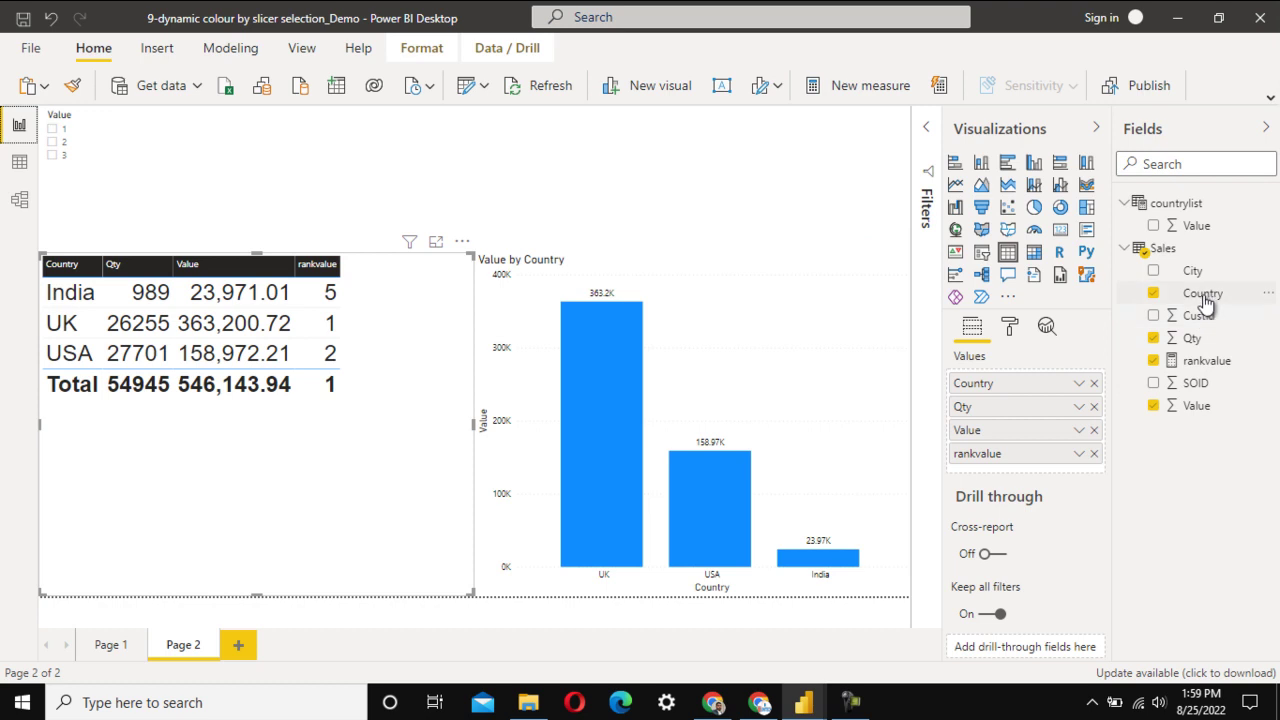
drag(1193, 270, 1021, 395)
Step: Enlarge the table visual to show all city rows and sort it by rankvalue in ascending order
drag(474, 423, 696, 414)
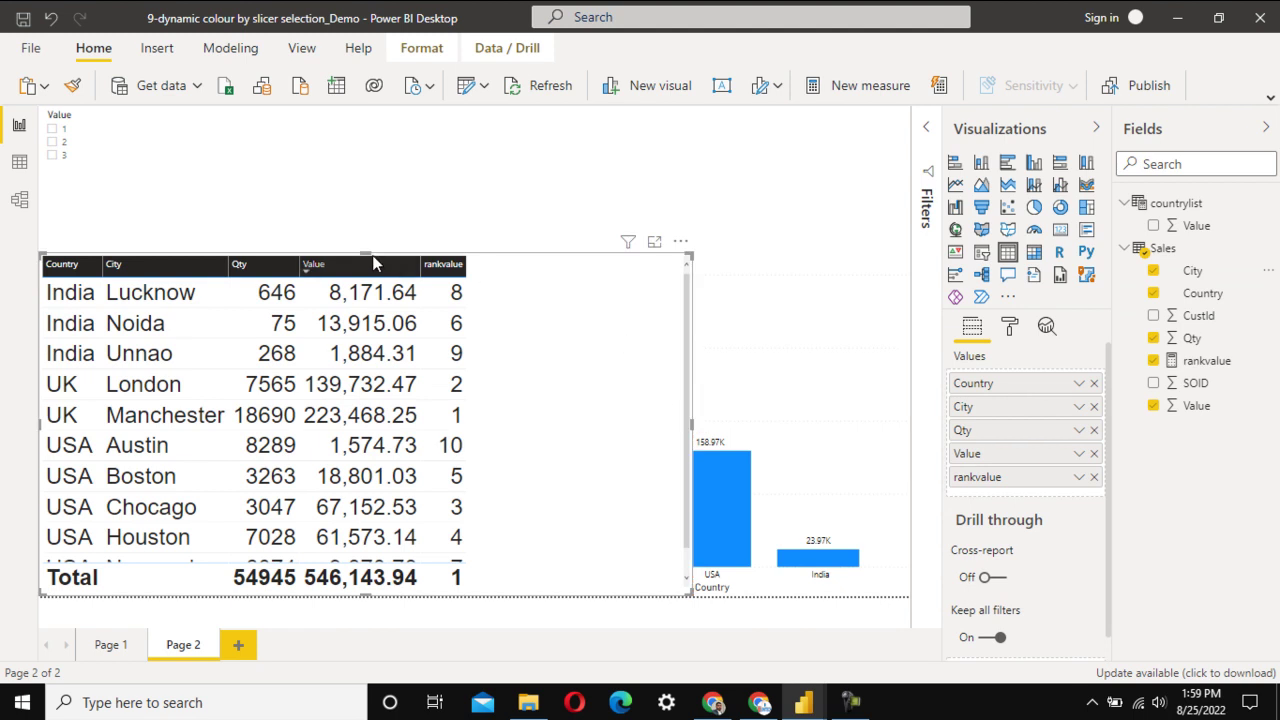
drag(366, 252, 366, 126)
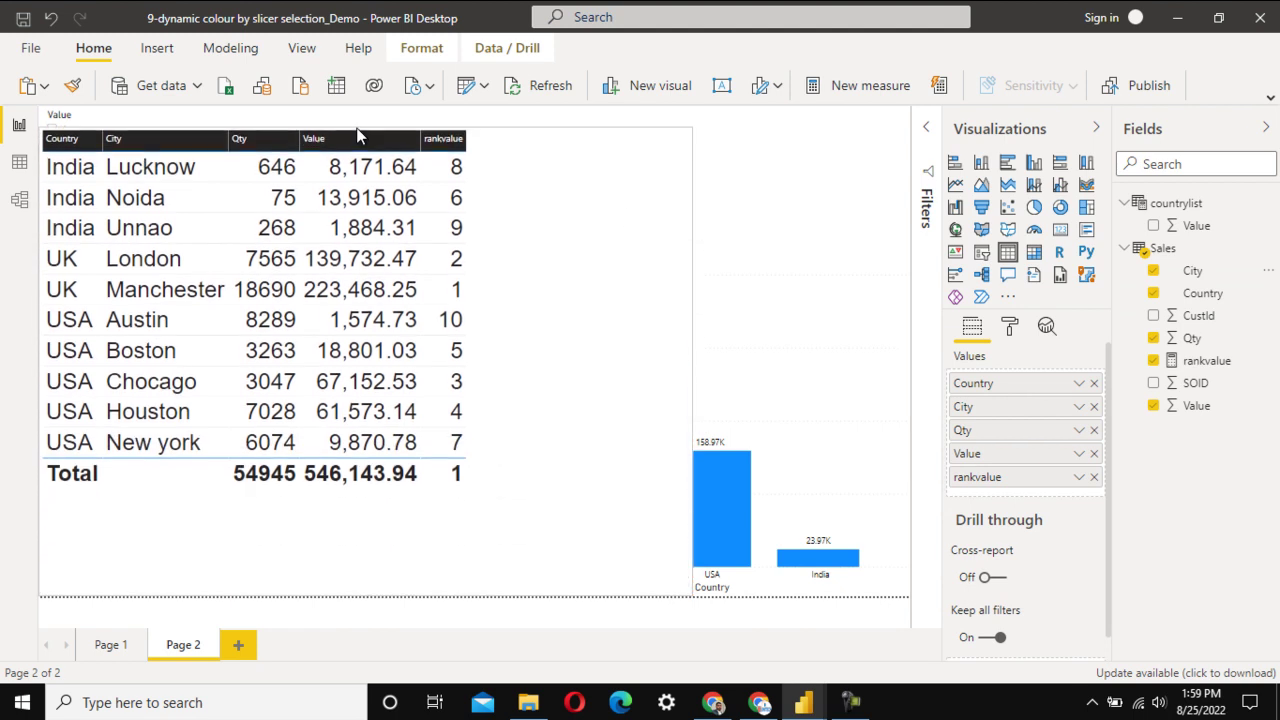
click(446, 146)
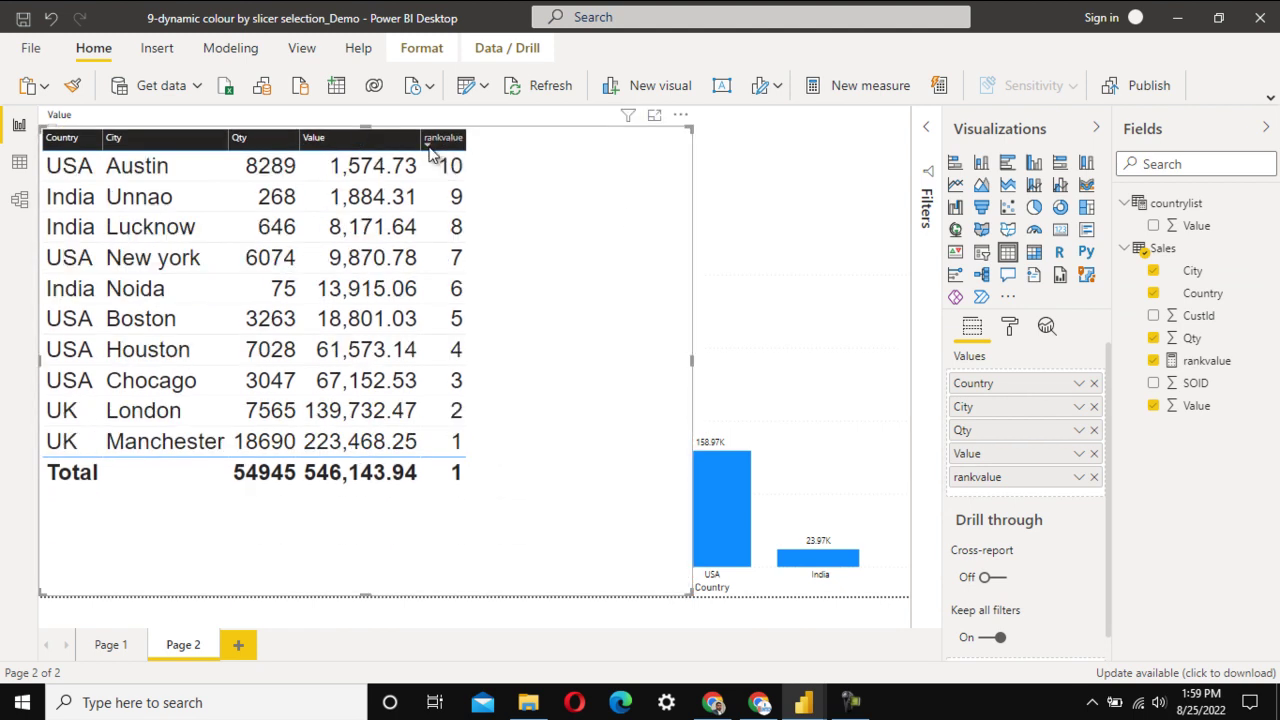
click(430, 146)
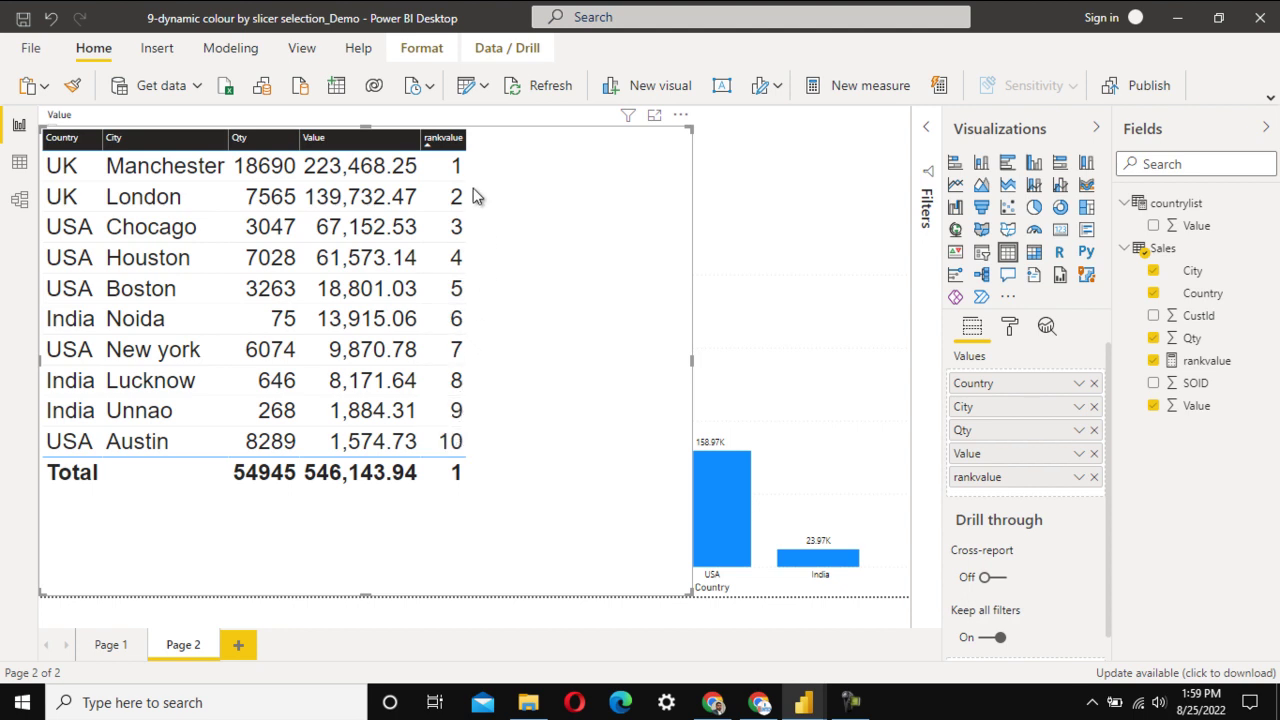
Step: Remove the City field from the table visual and shrink the table to fit below the slicer and beside the Value by Country chart
click(1094, 408)
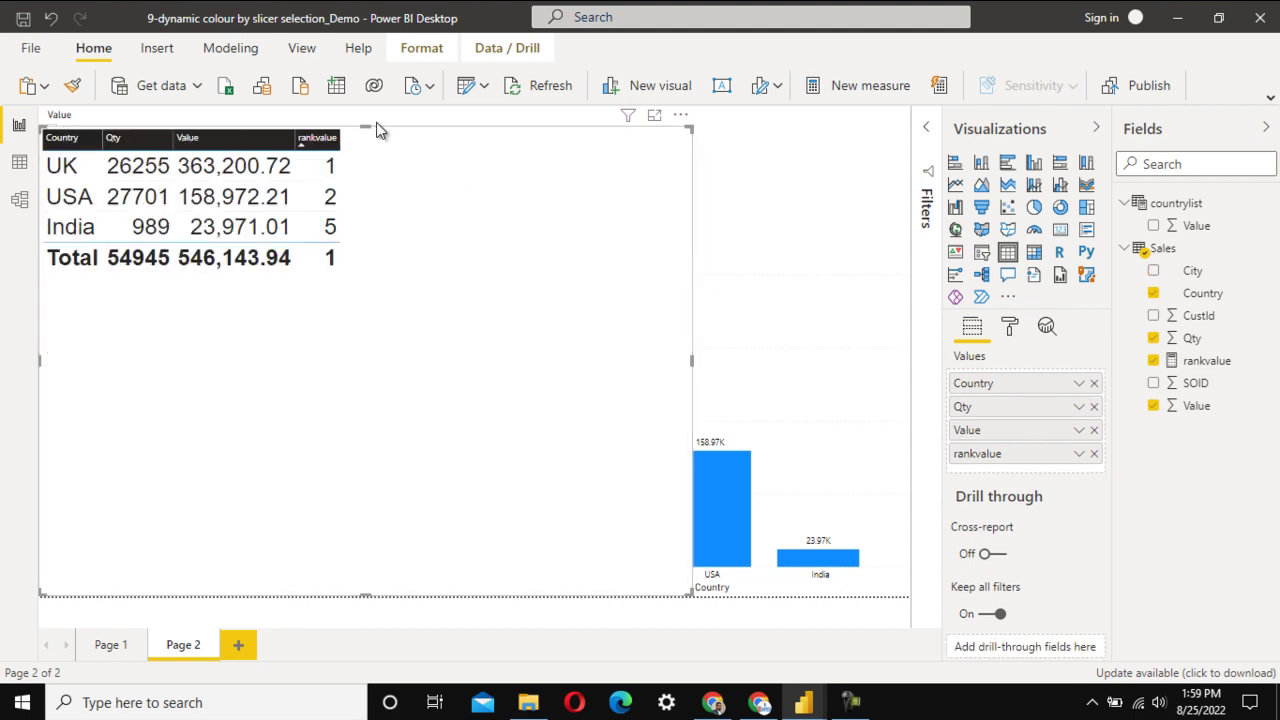
drag(366, 126, 346, 262)
drag(692, 420, 474, 414)
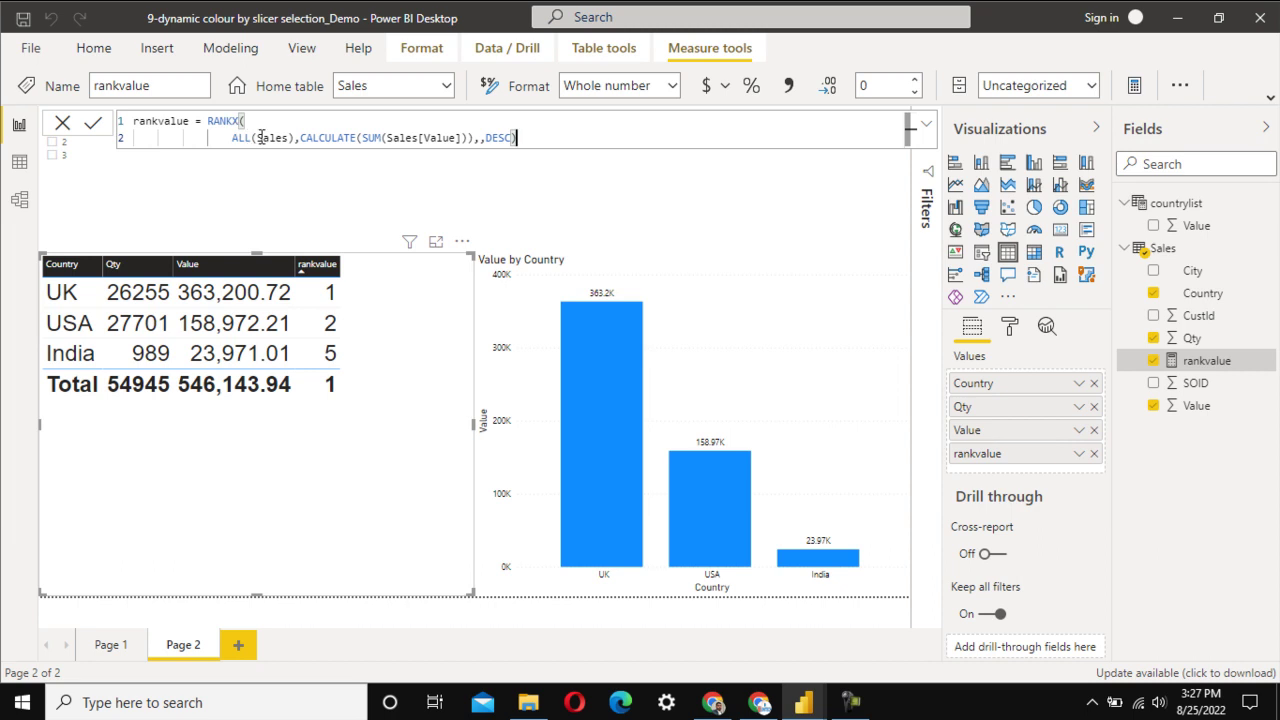
Step: Change the ALL argument in the rankvalue measure to Sales[Country] and commit the formula
drag(256, 137, 290, 137)
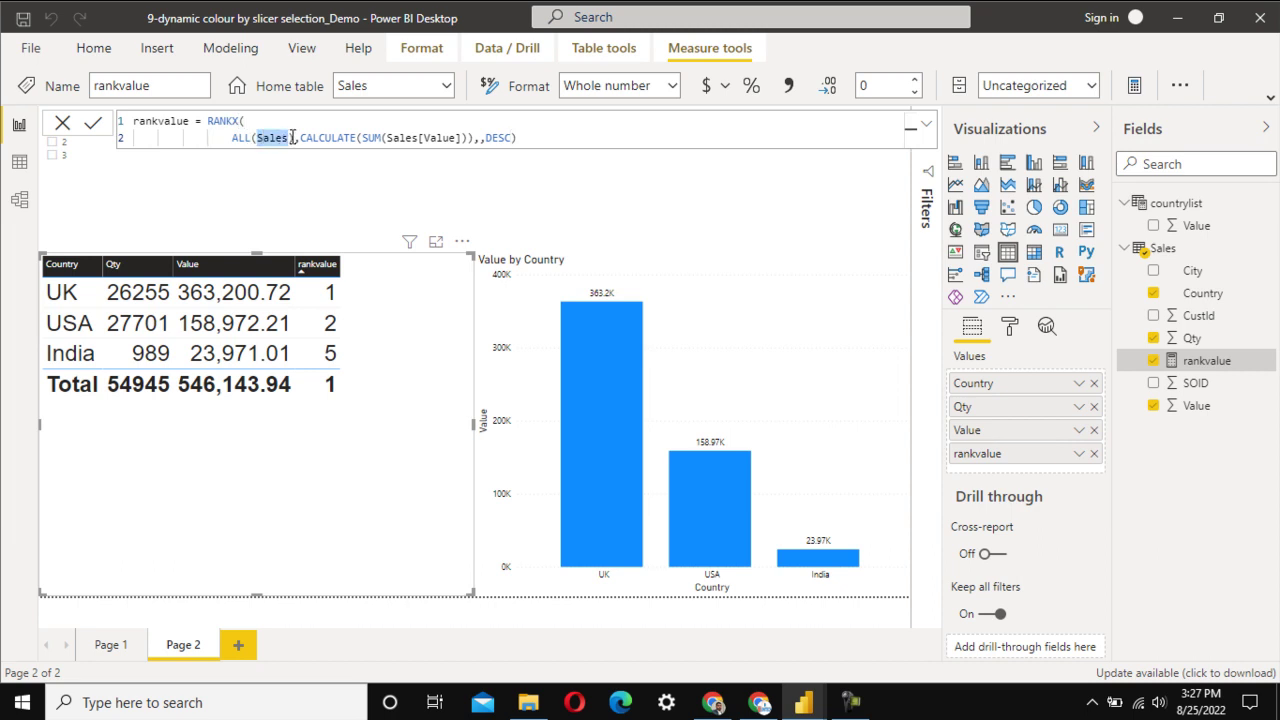
click(289, 137)
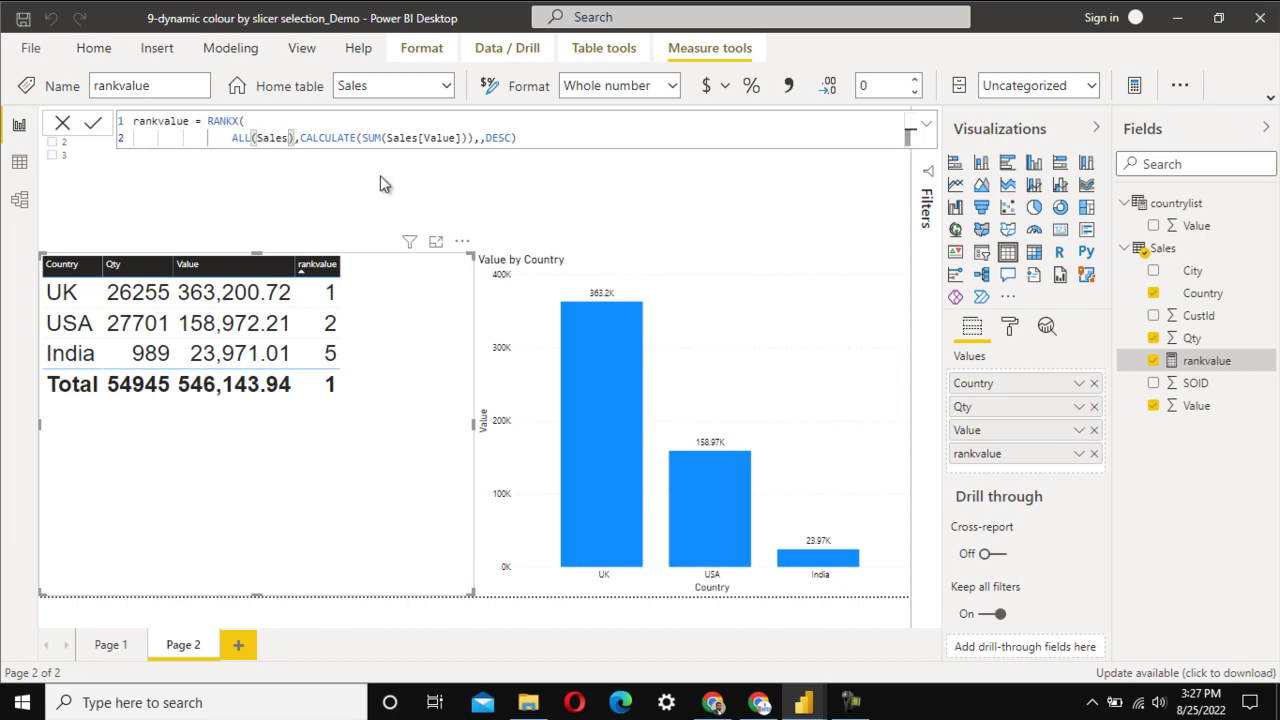
text([)
key(Down)
key(Tab)
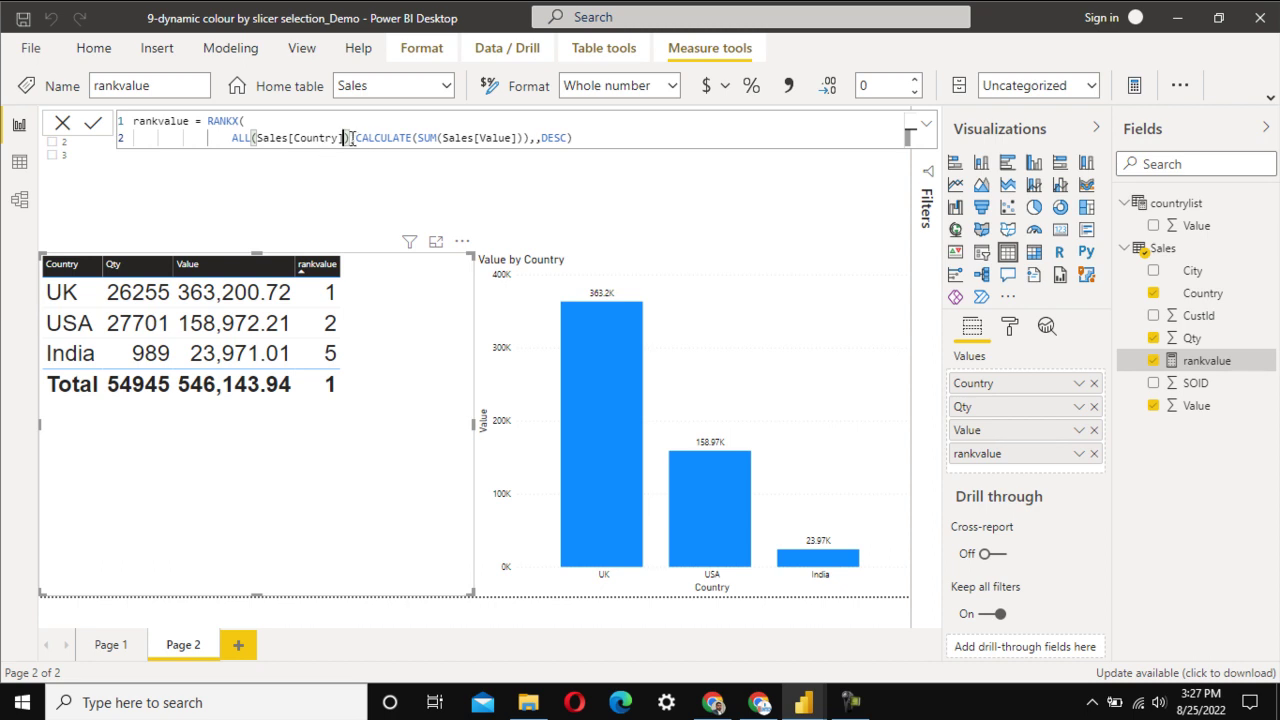
click(619, 137)
key(Return)
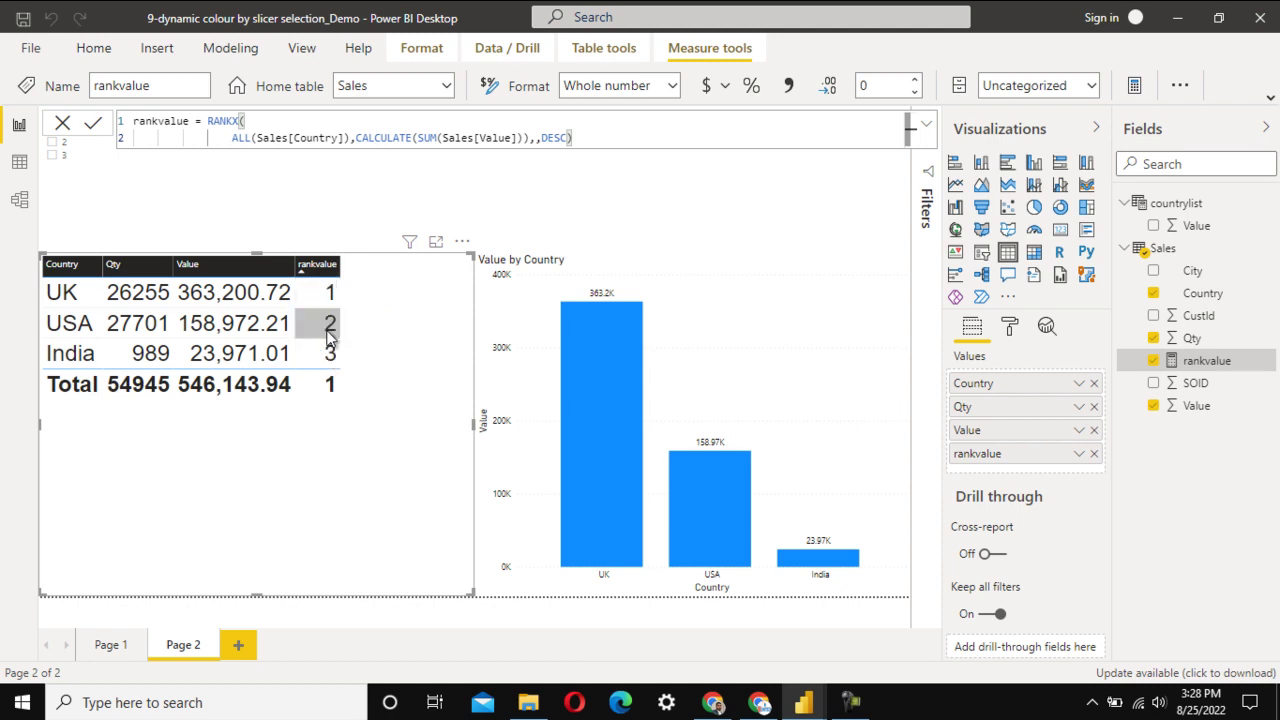
Step: Deselect all visuals and start a new measure in the Sales table named Colourcode
click(346, 197)
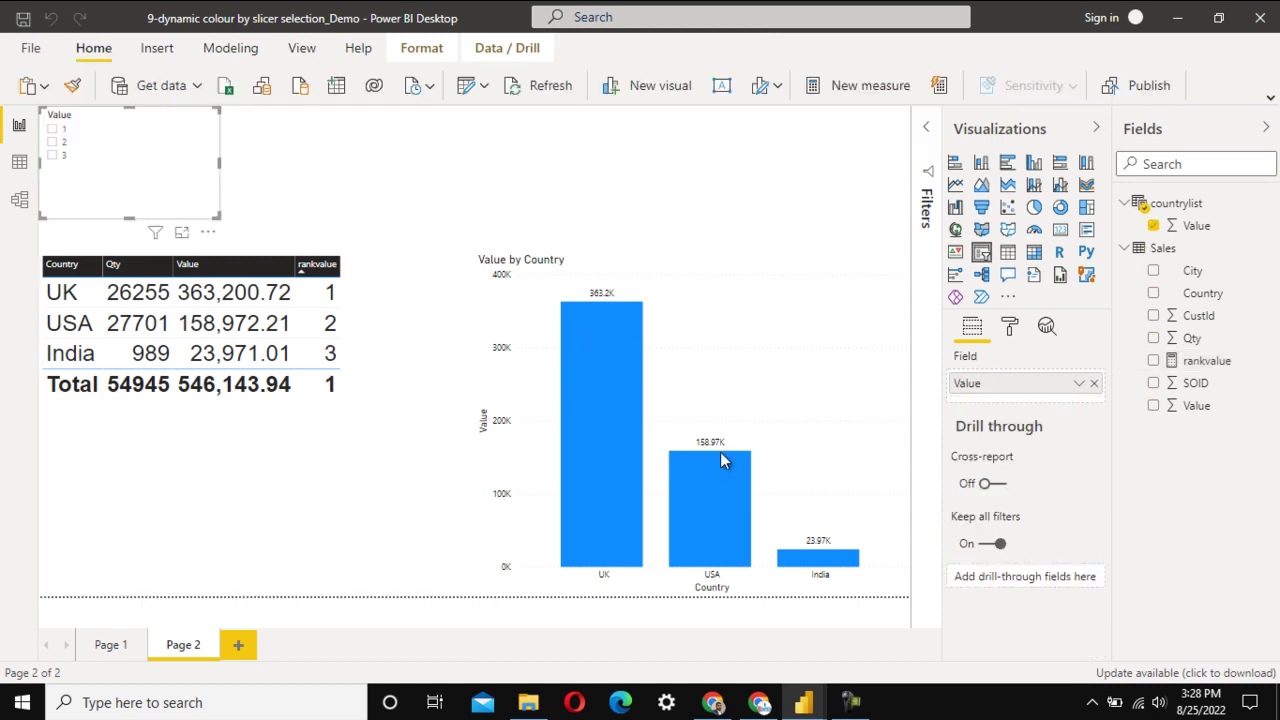
key(Escape)
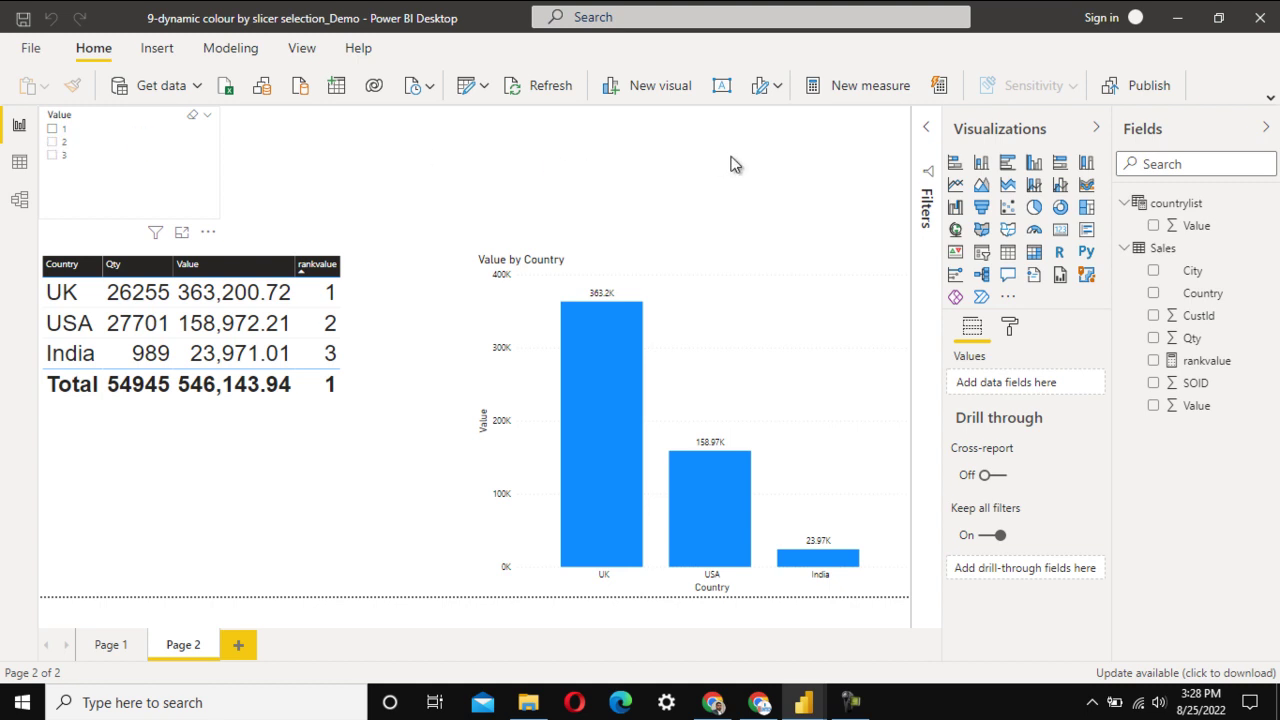
click(886, 157)
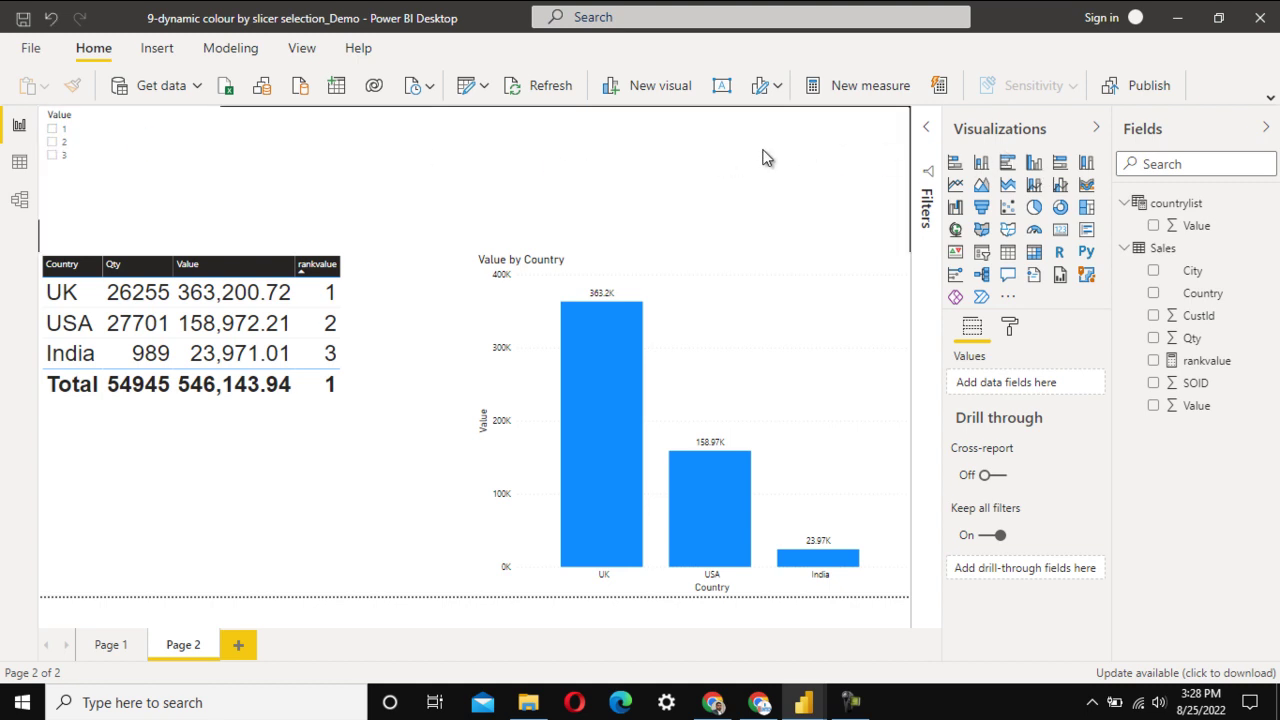
click(869, 87)
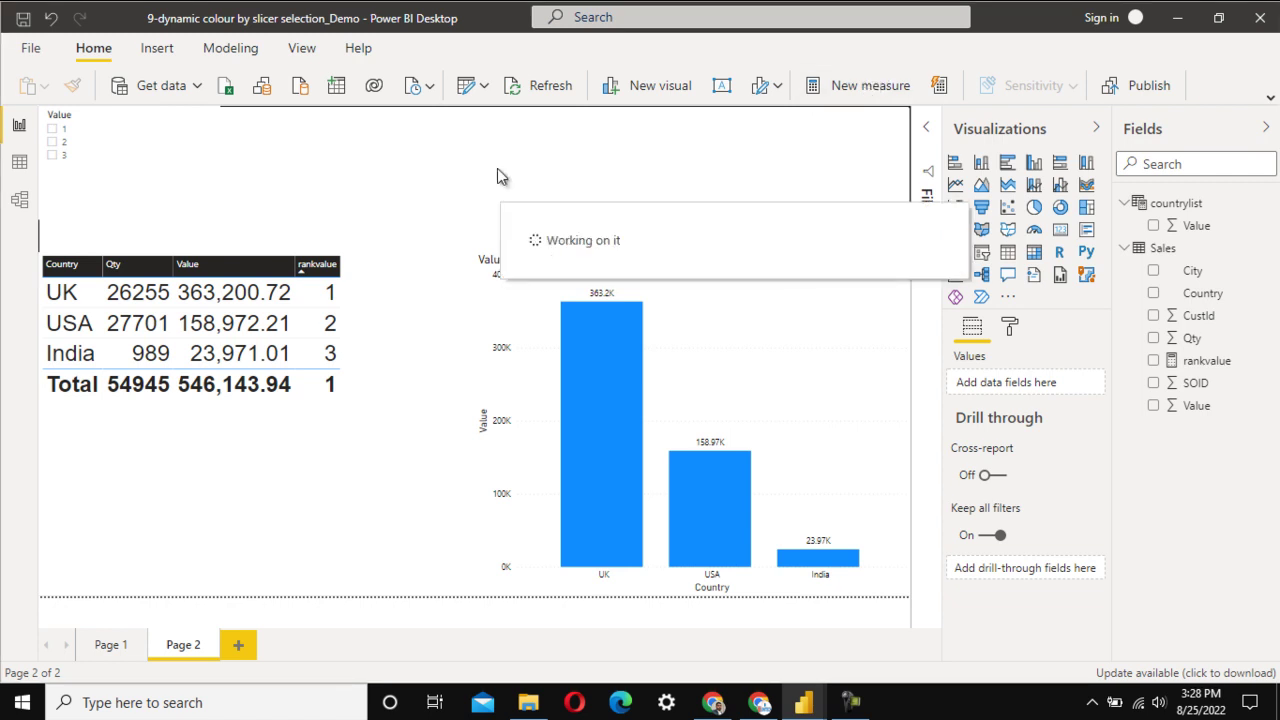
click(176, 120)
drag(176, 120, 130, 125)
text(Colourcode =)
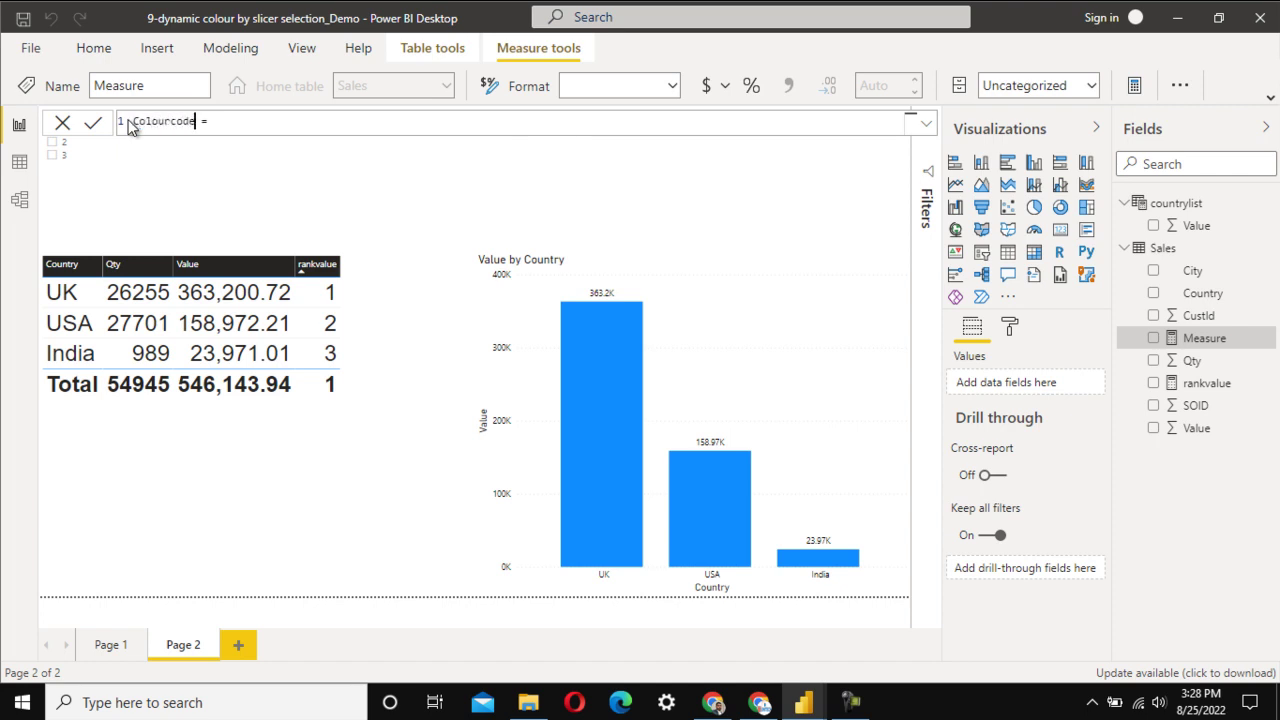
Step: Begin the Colourcode formula with an IF whose condition is SELECTEDVALUE(countrylist[Value])>=[rankvalue]
click(220, 121)
text(IF()
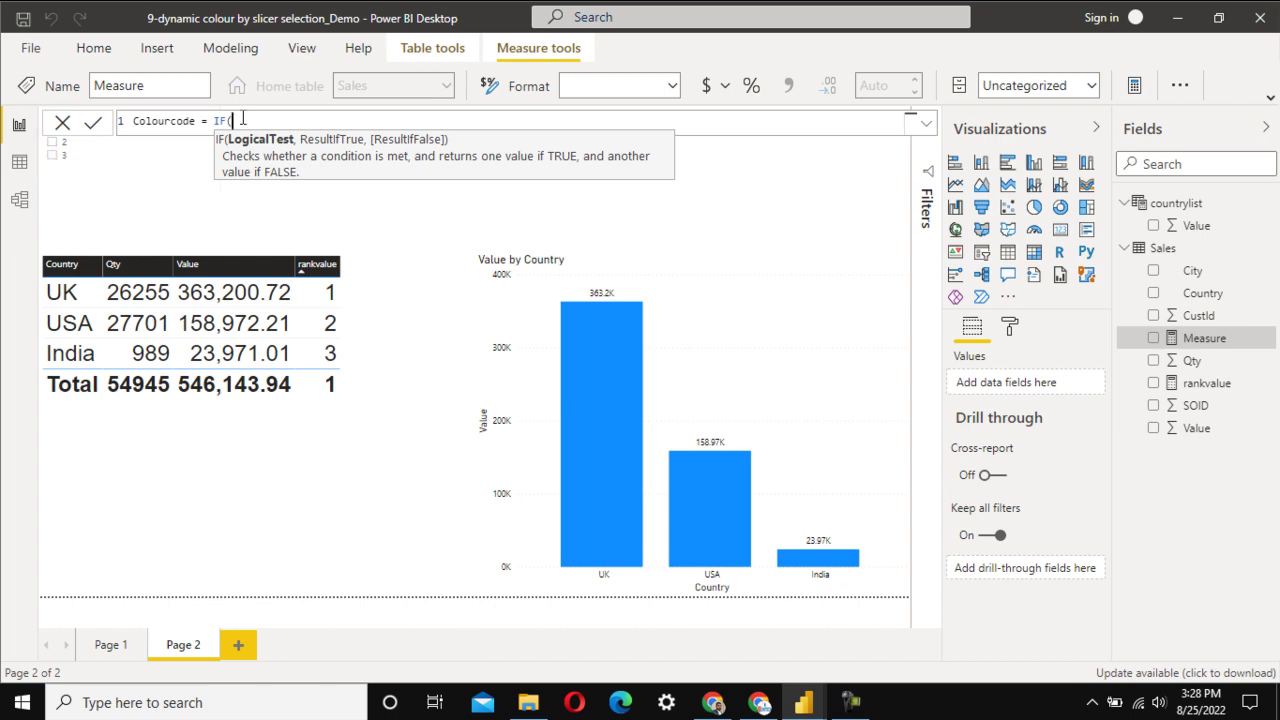
text(selec)
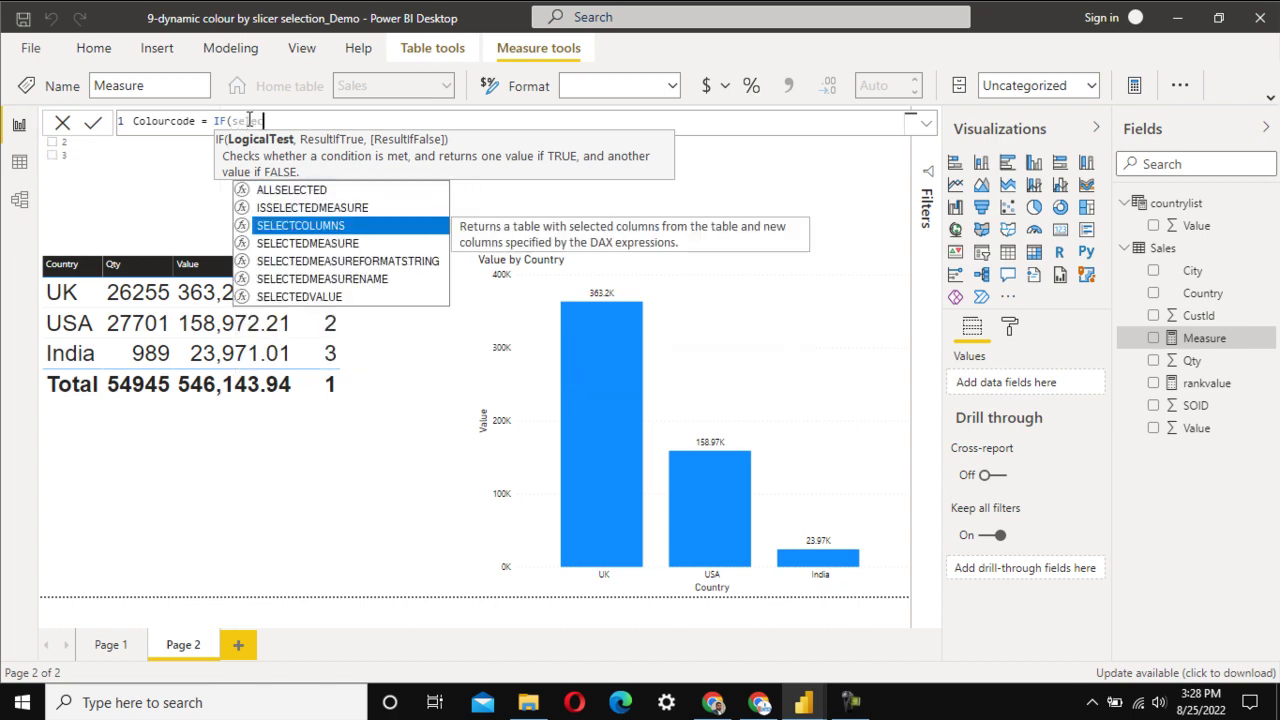
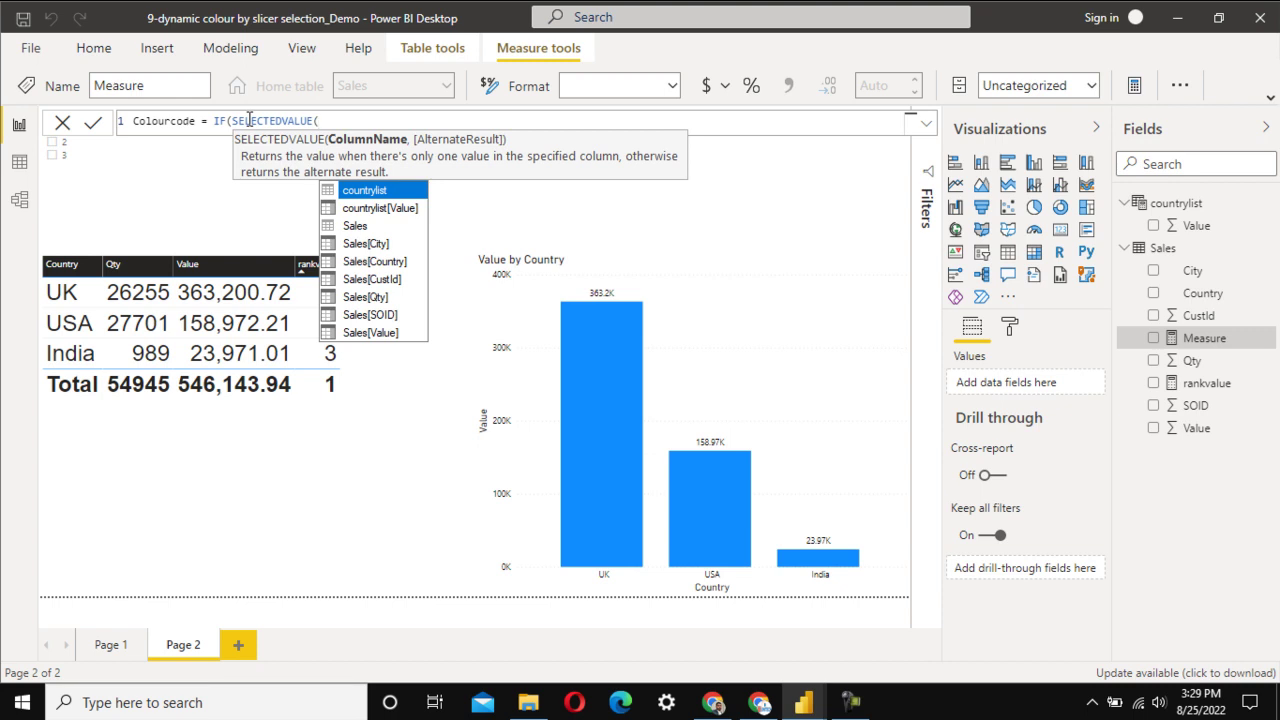
key(Down)
key(Tab)
text())
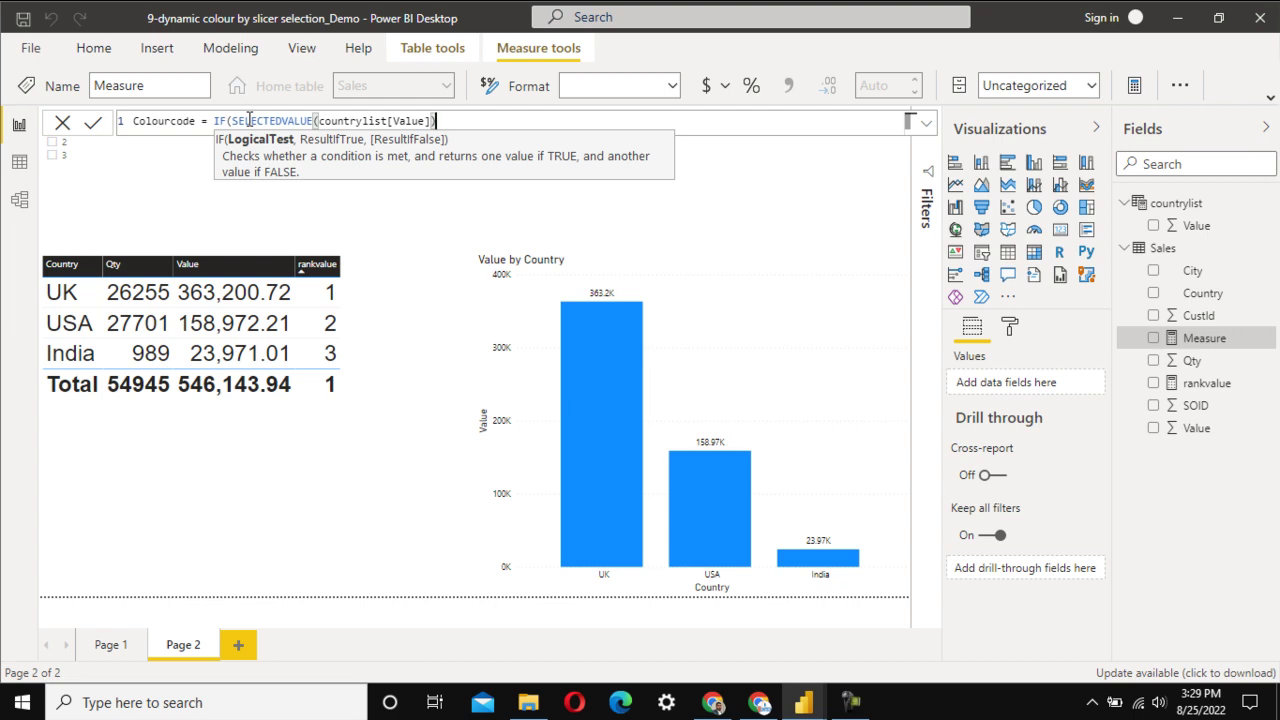
text(>=rank)
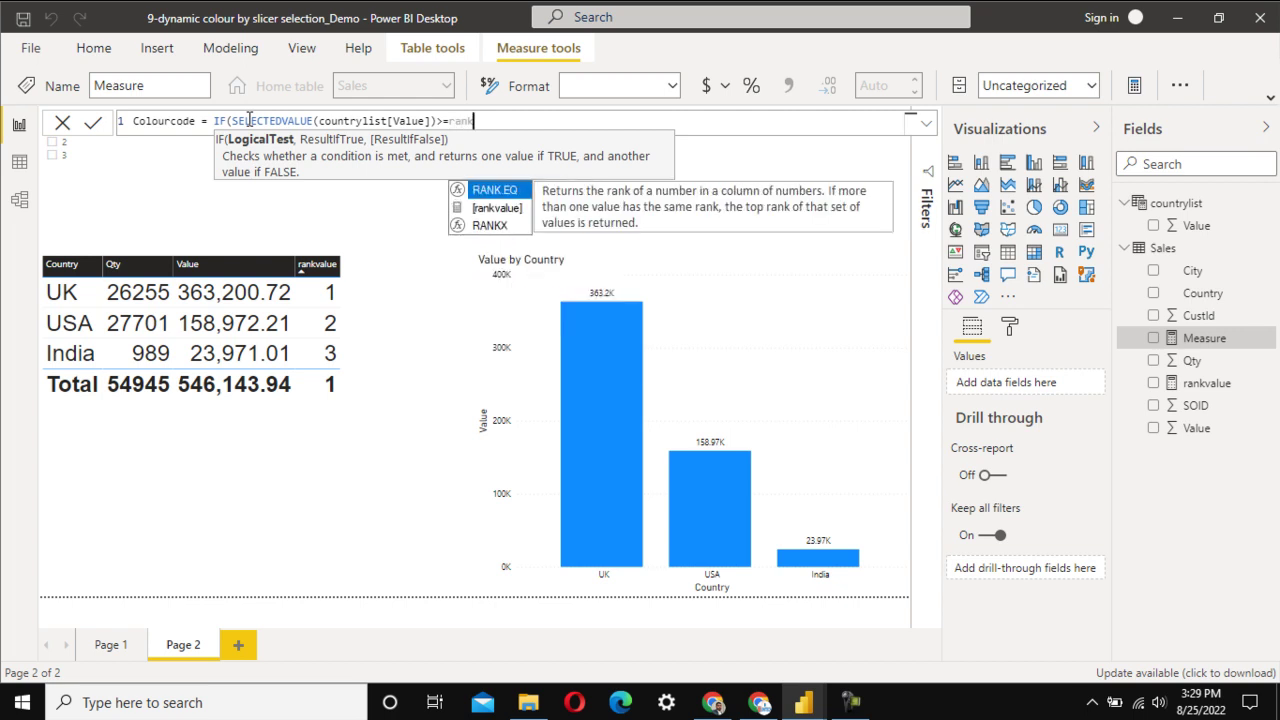
key(Down)
key(Tab)
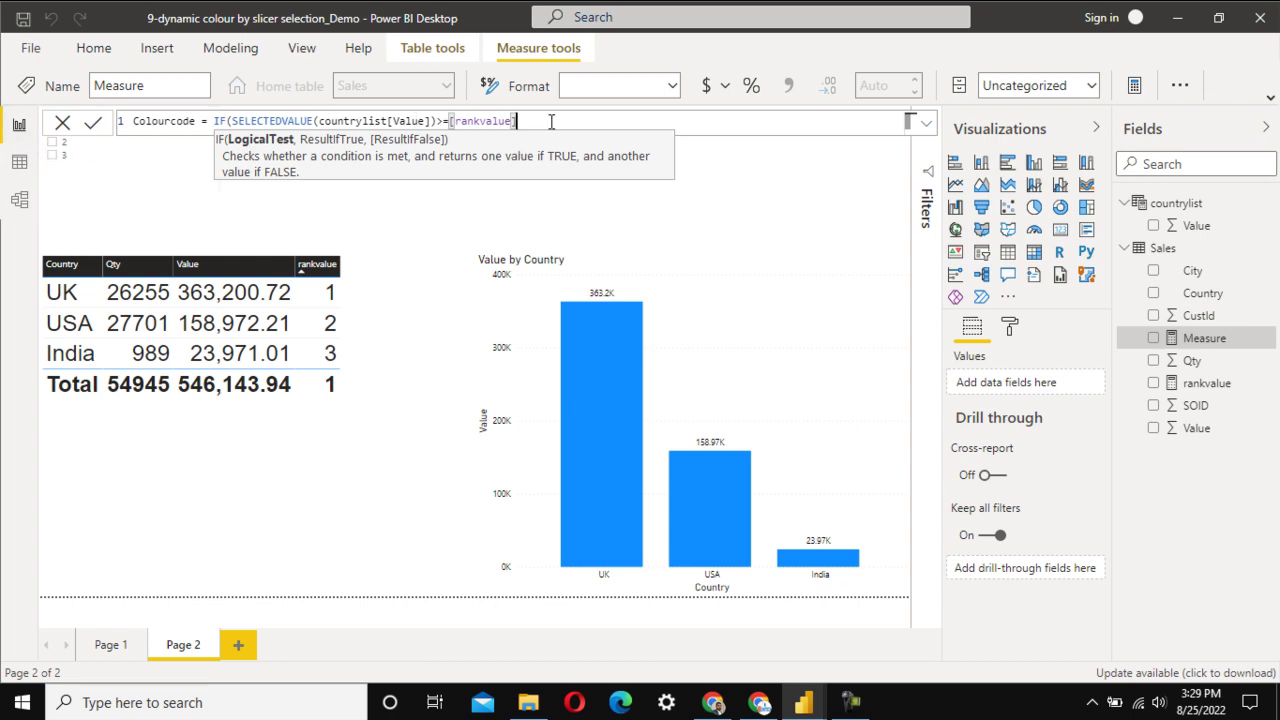
Step: Return "Green" when the Colourcode condition is true and "Blue" otherwise, close the formula and commit the measure
text(,)
text("B)
text(reen)
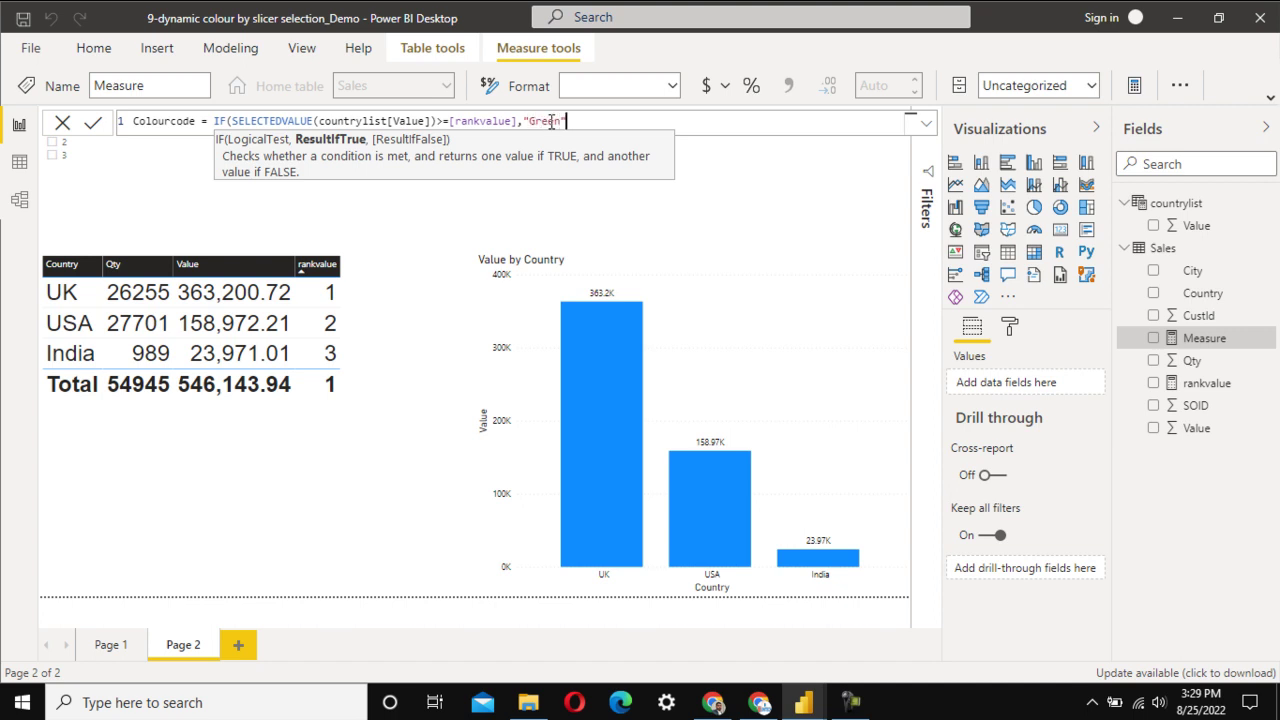
text(,"Blue")
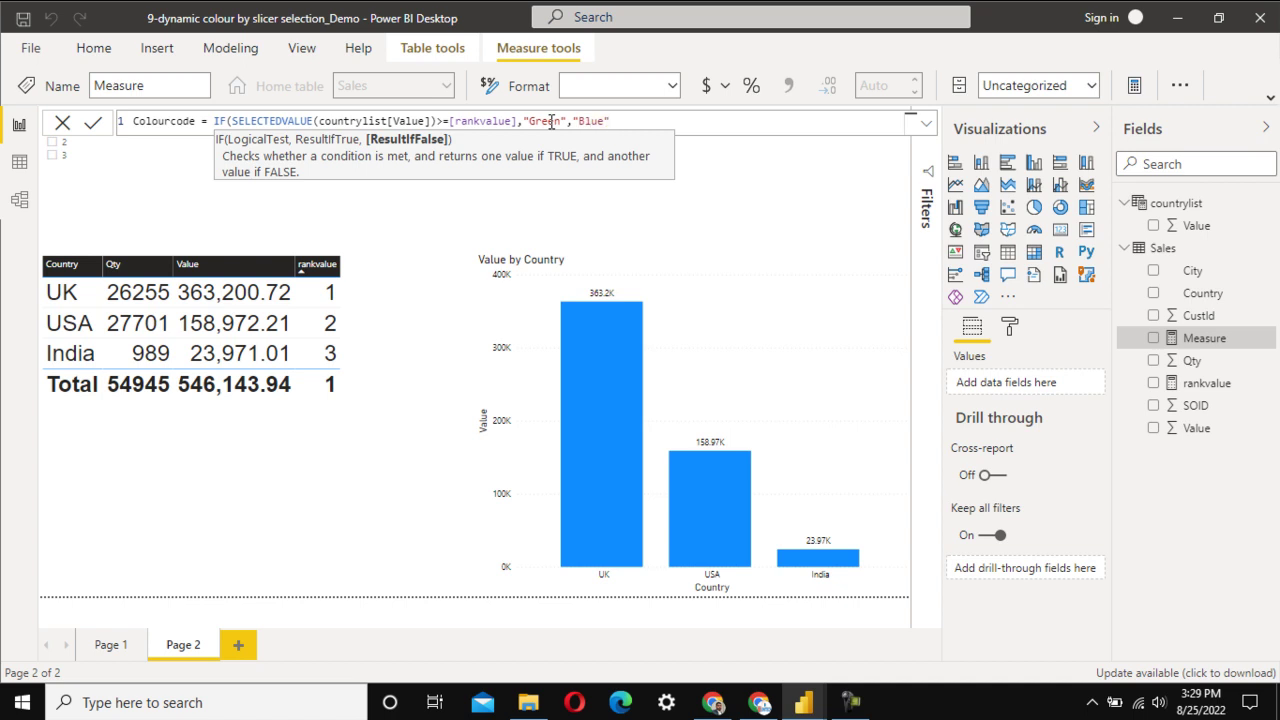
text())
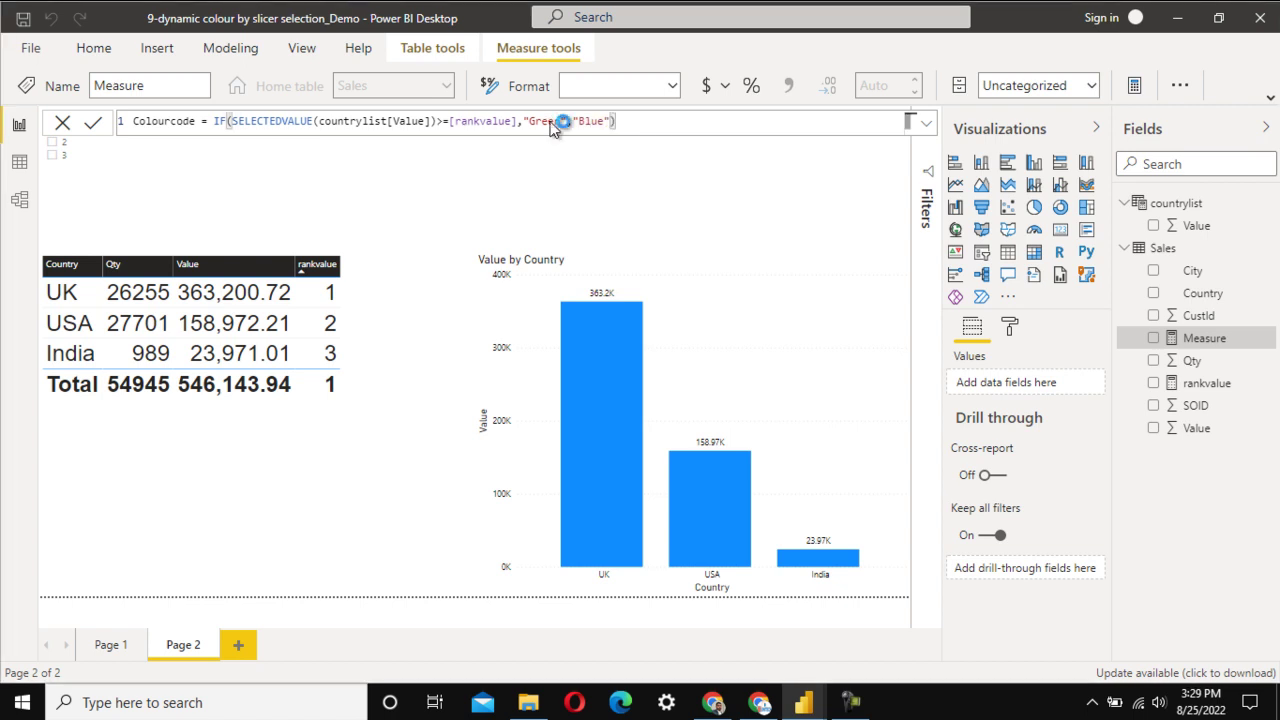
key(Return)
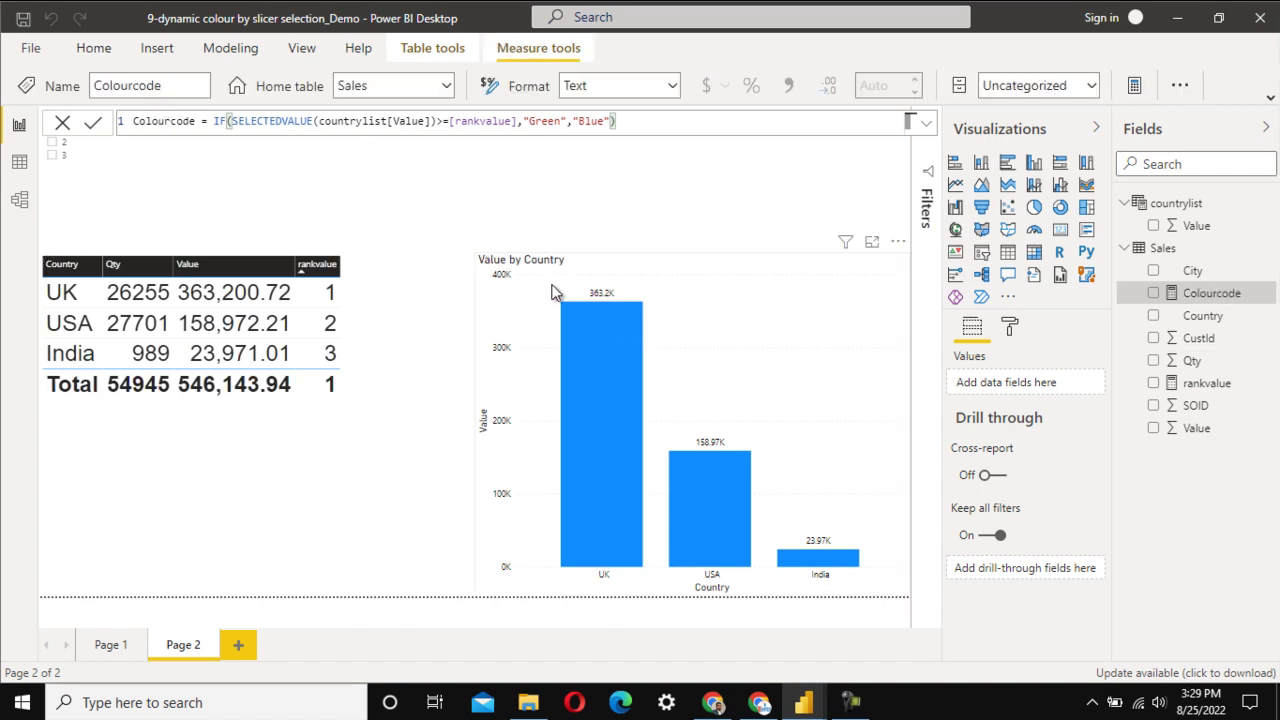
Step: Format the Value by Country chart's default data colour by field value, based on the Colourcode measure
click(714, 317)
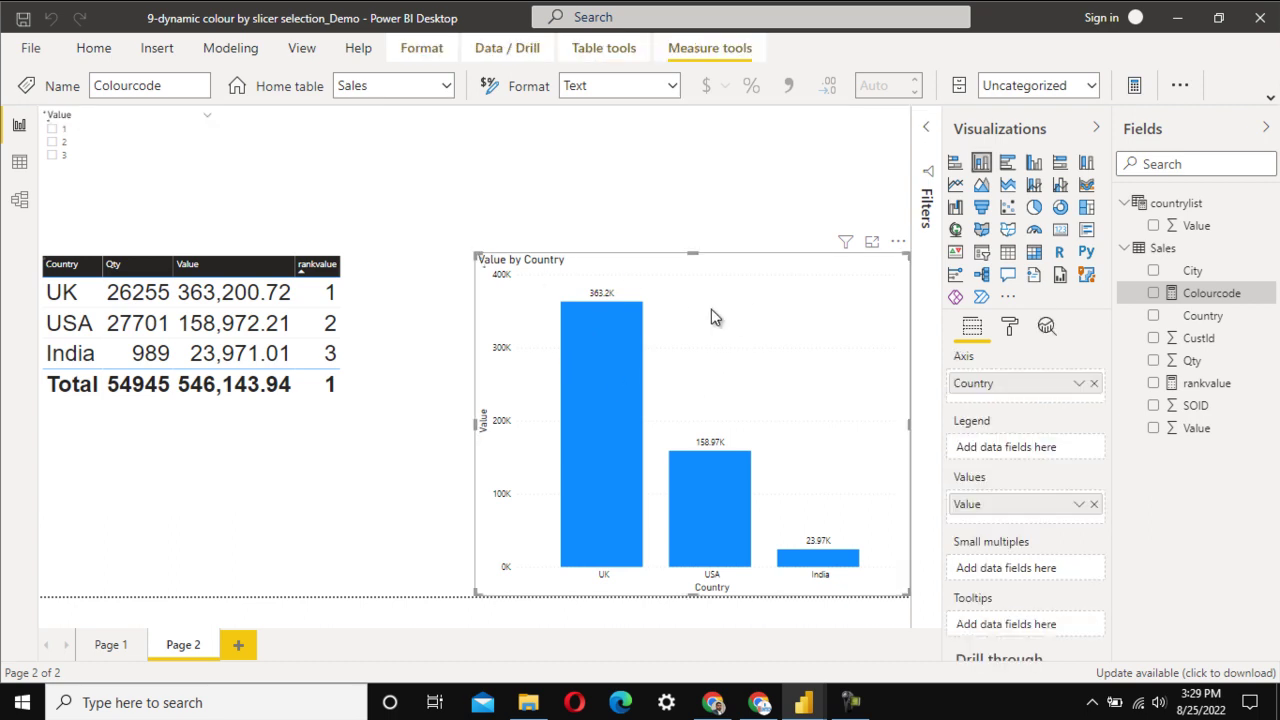
click(1012, 328)
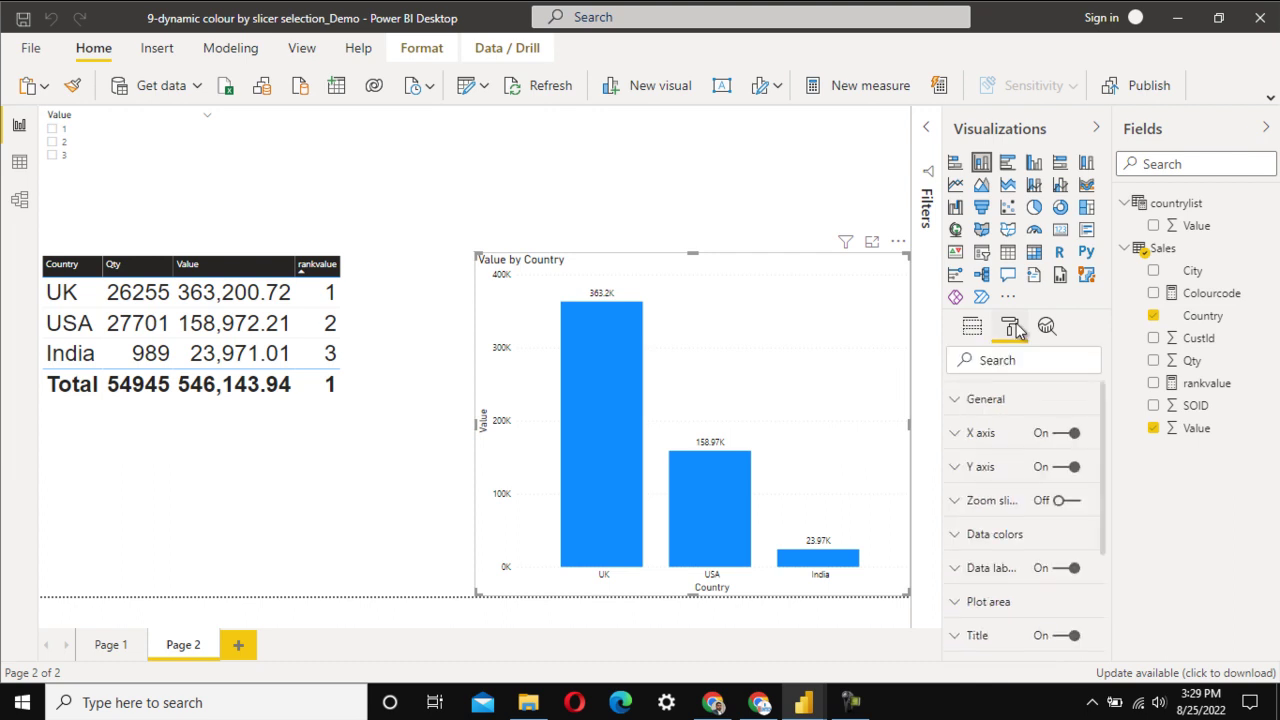
click(1030, 540)
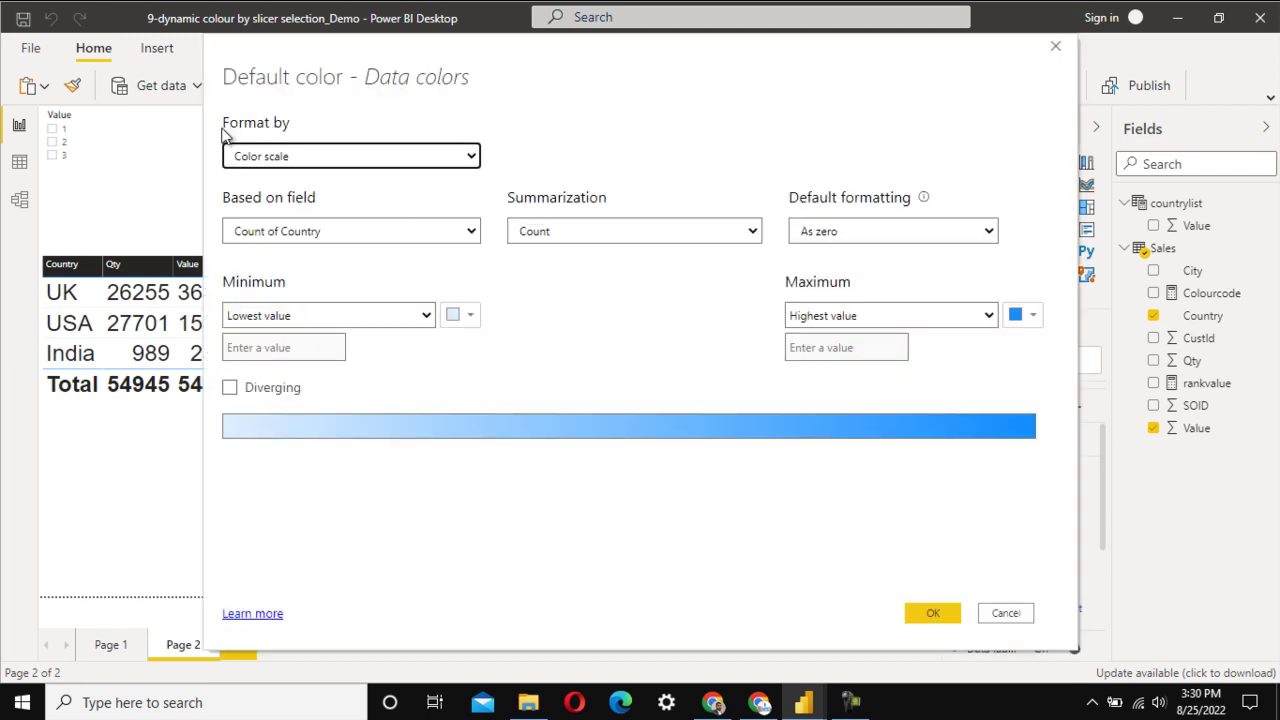
click(306, 155)
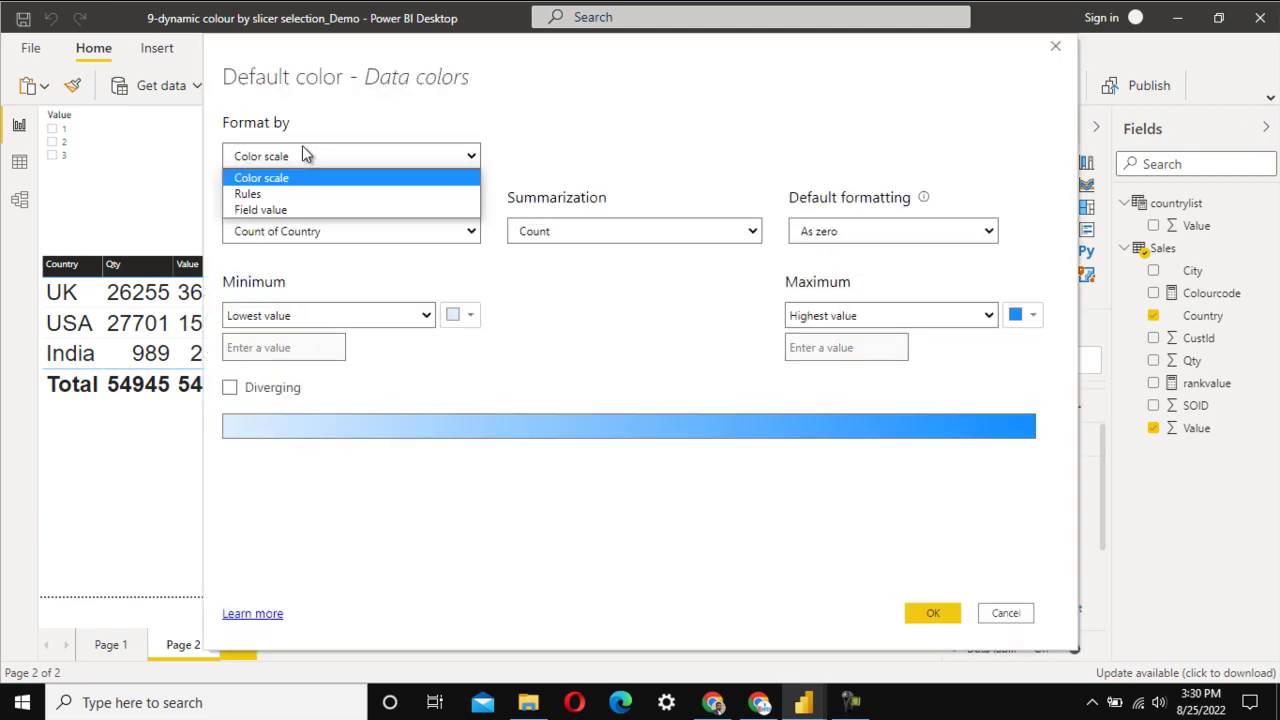
click(277, 209)
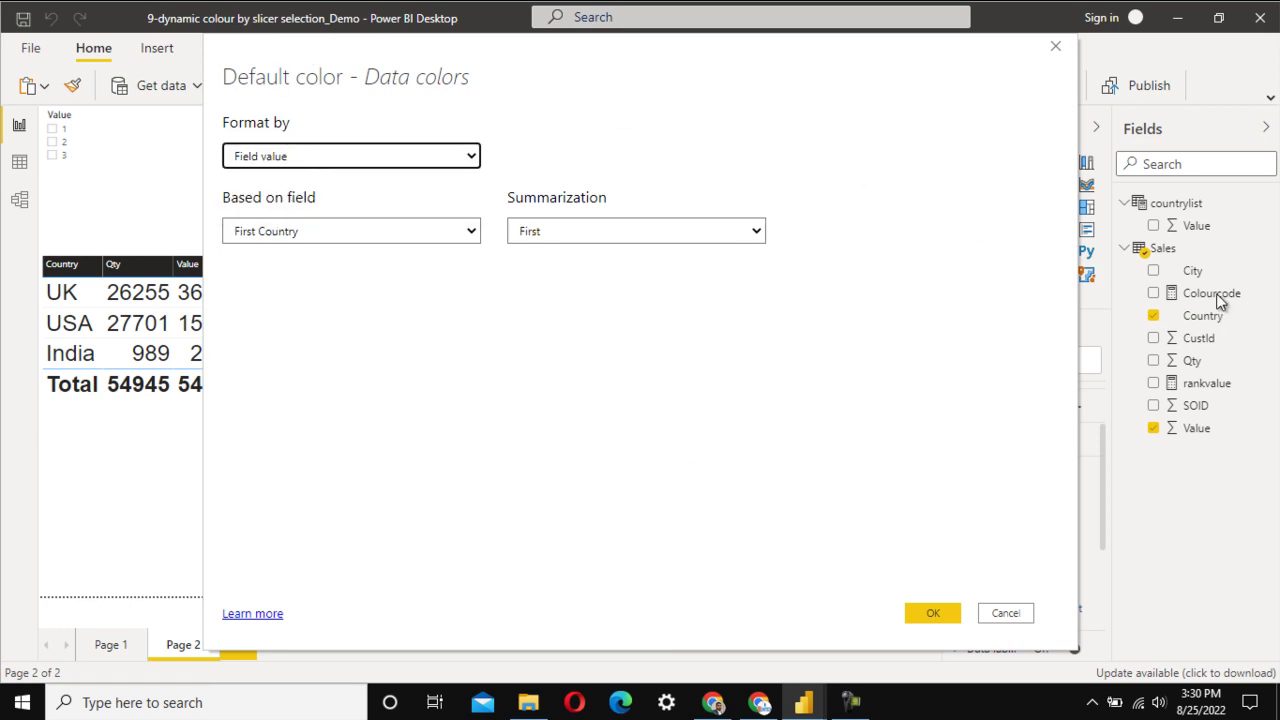
click(288, 234)
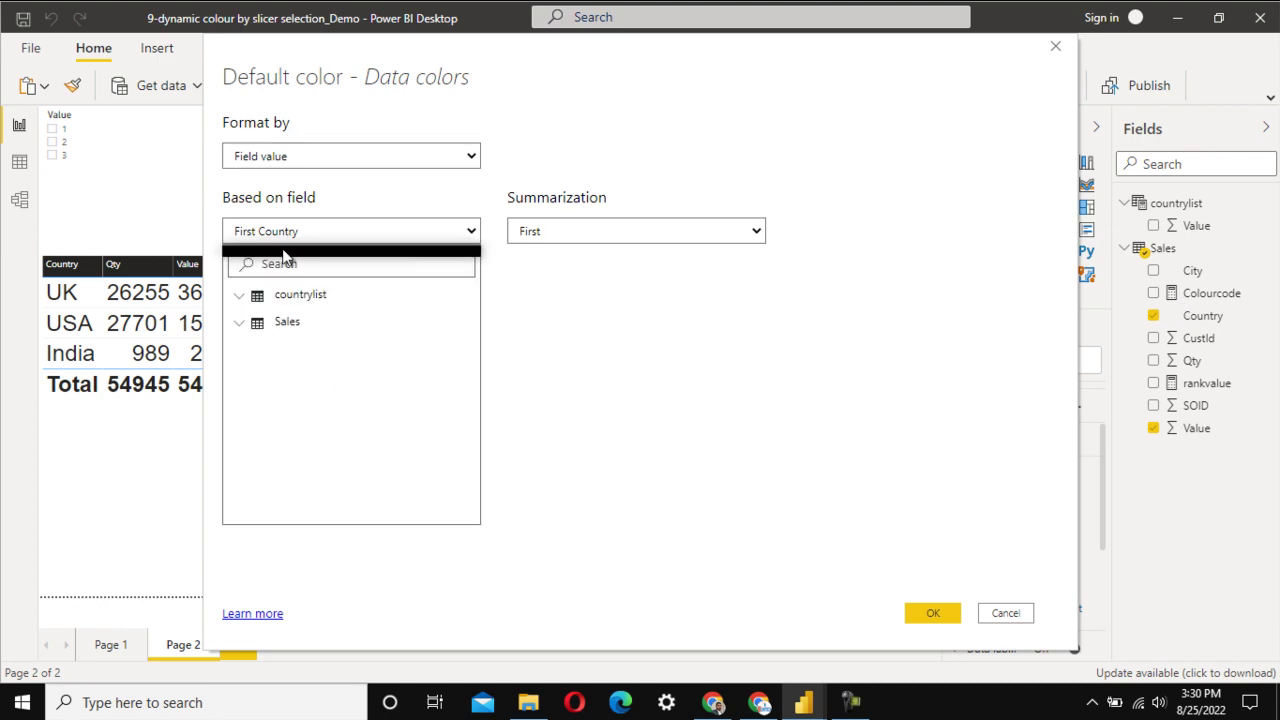
click(239, 324)
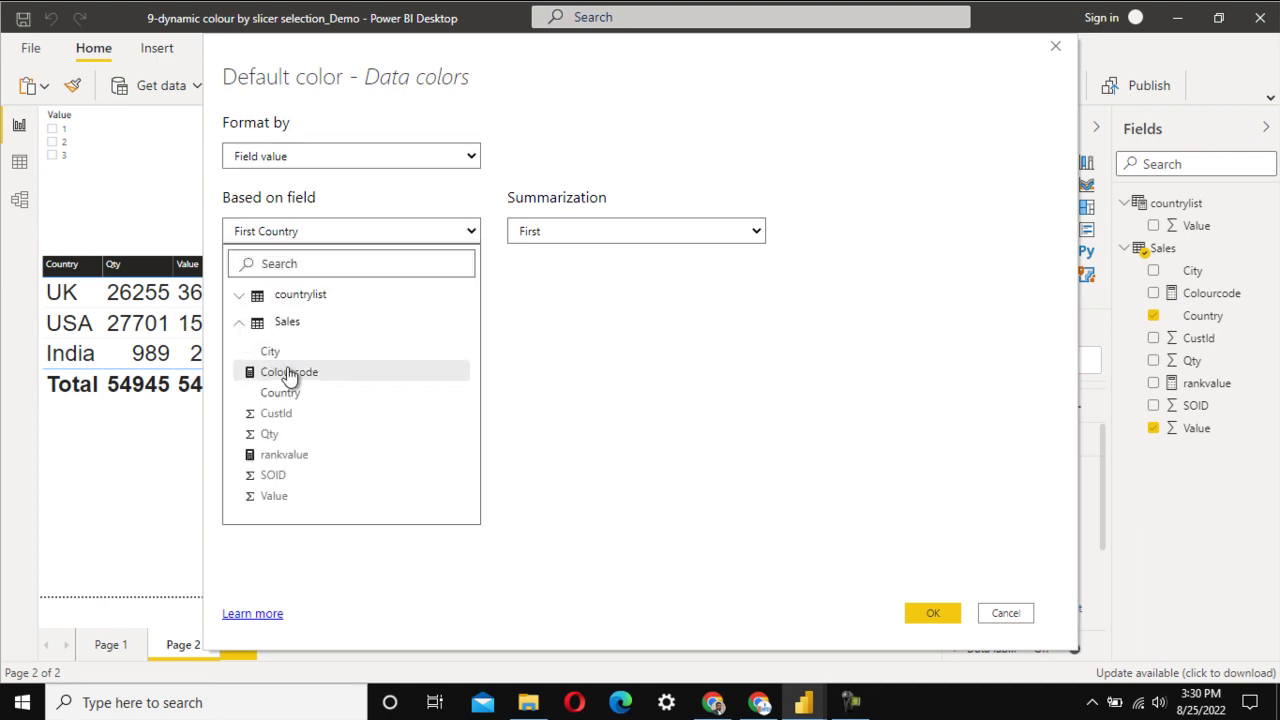
click(328, 373)
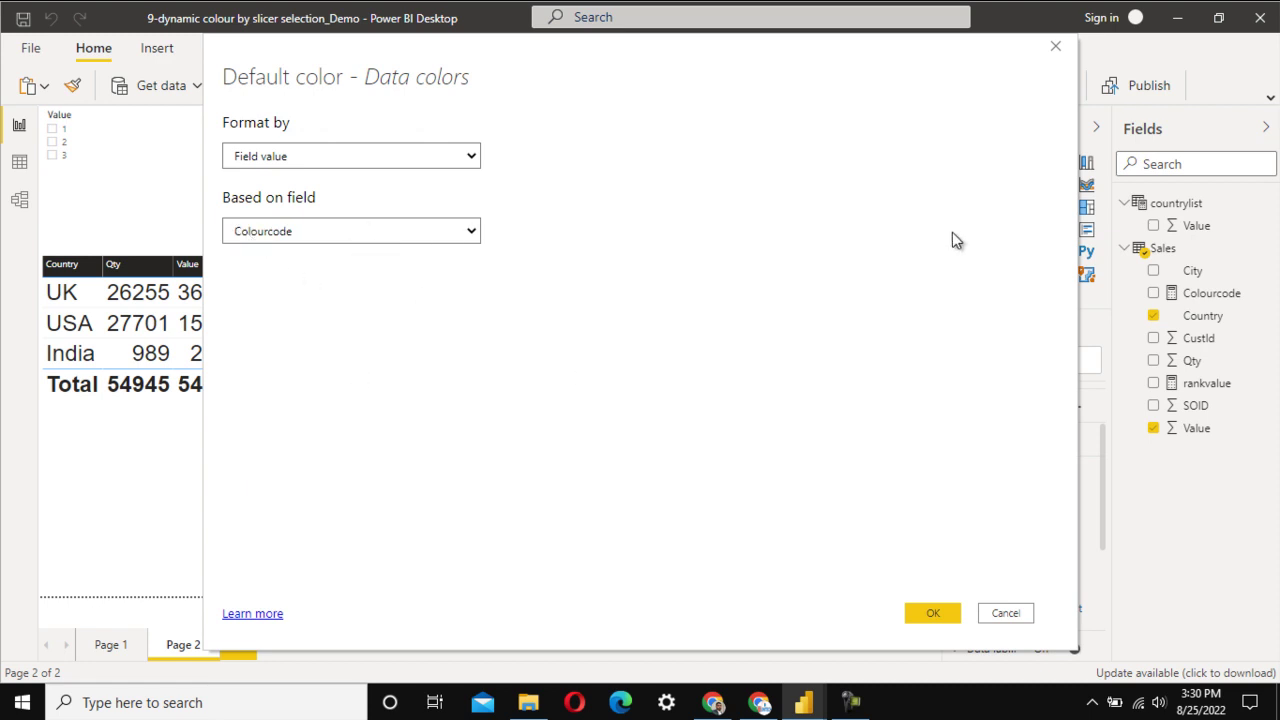
click(929, 613)
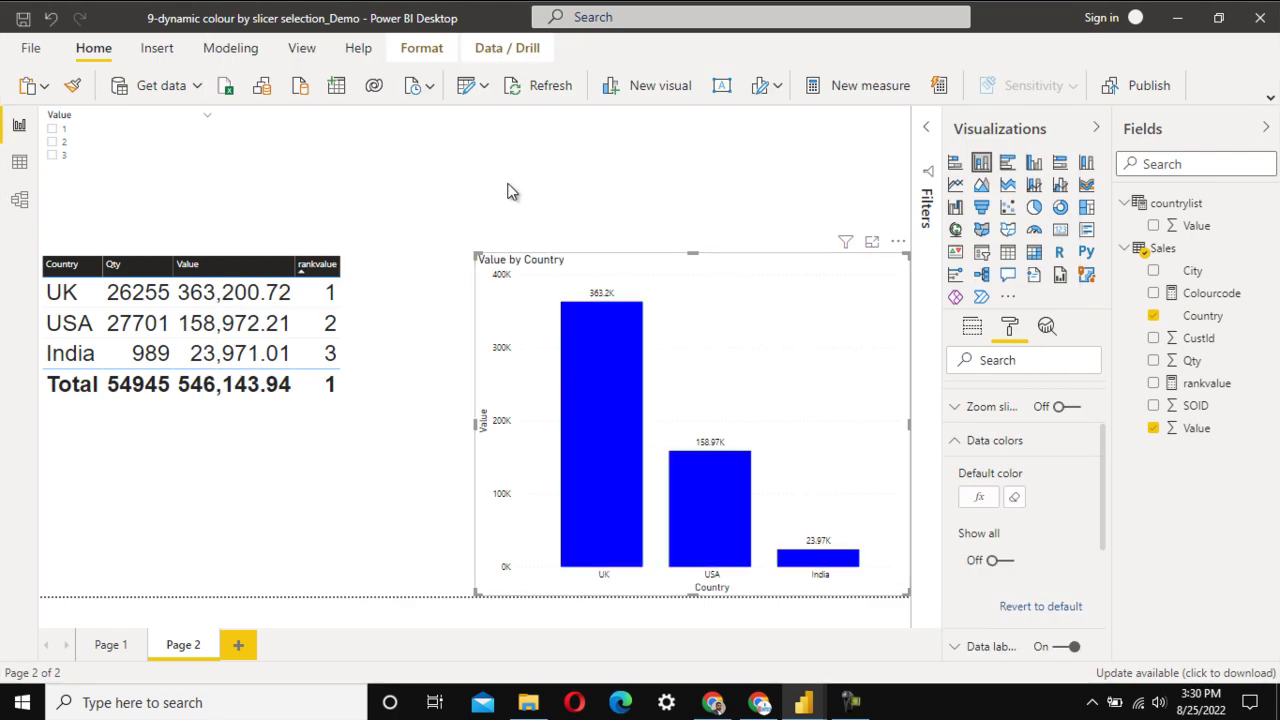
Step: Test the chart's dynamic bar colours by selecting 1, 2 and 3 in the Value slicer, ending on 1
click(54, 137)
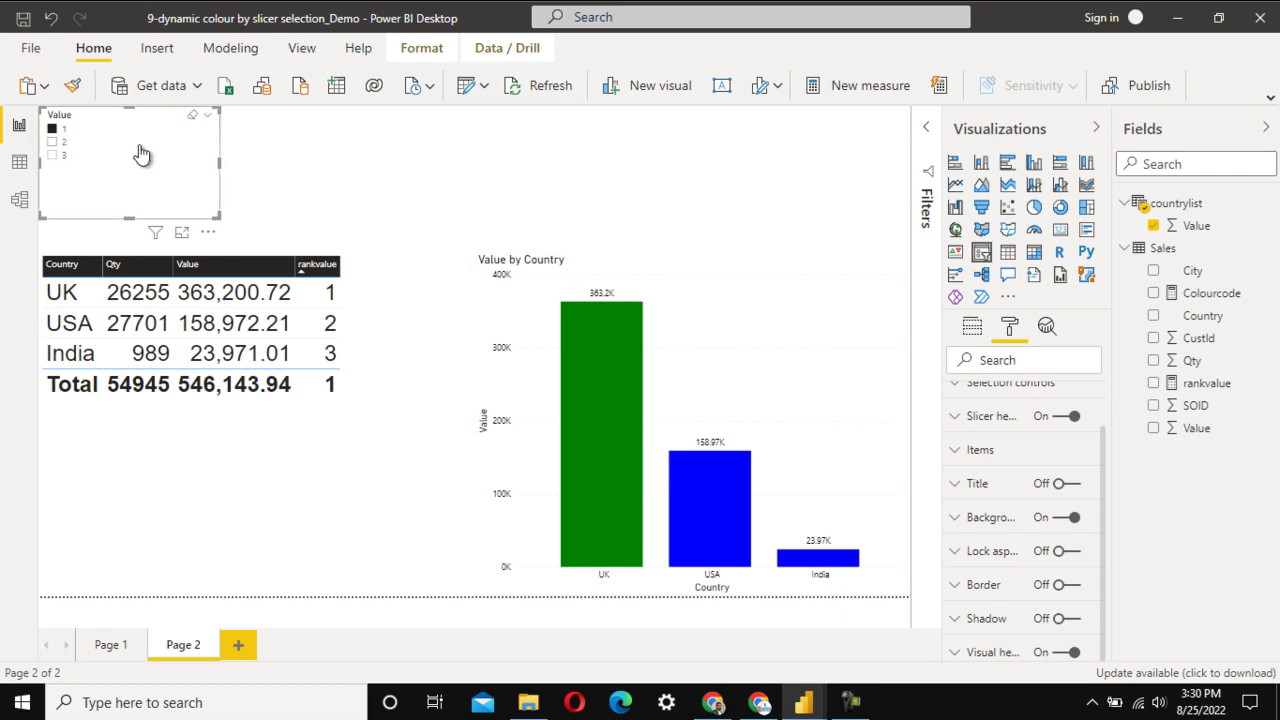
click(56, 142)
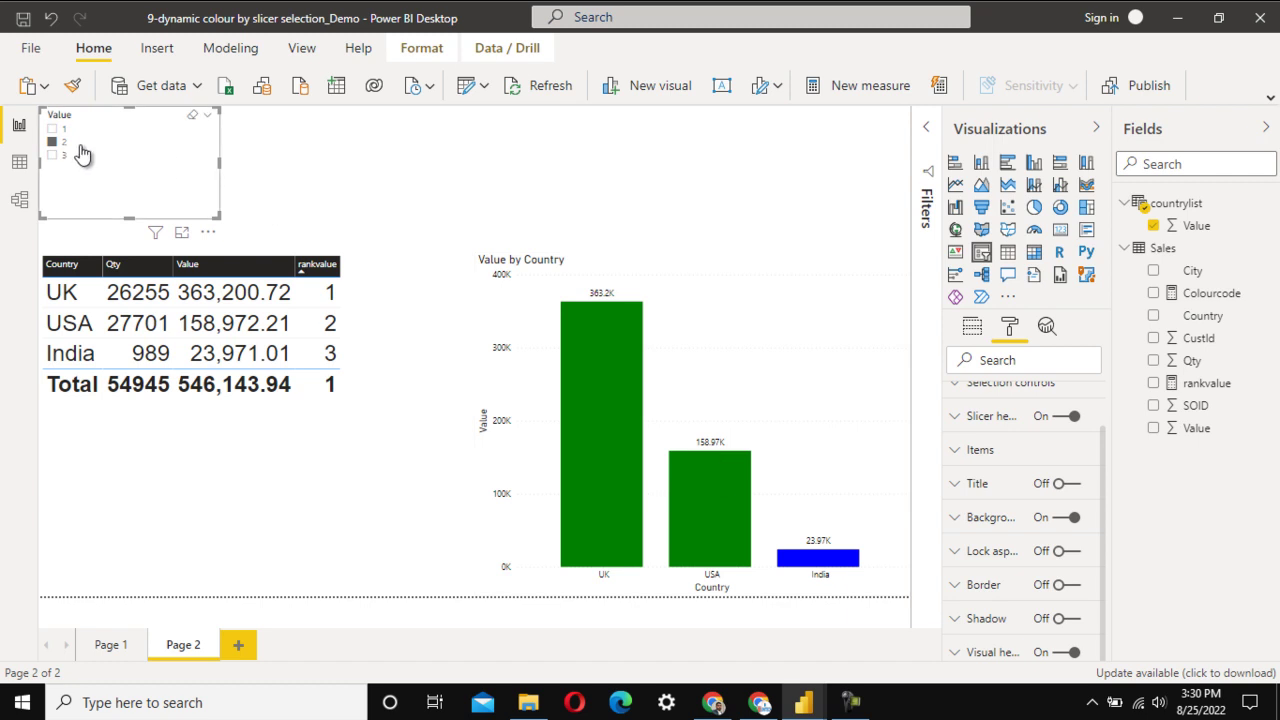
click(53, 156)
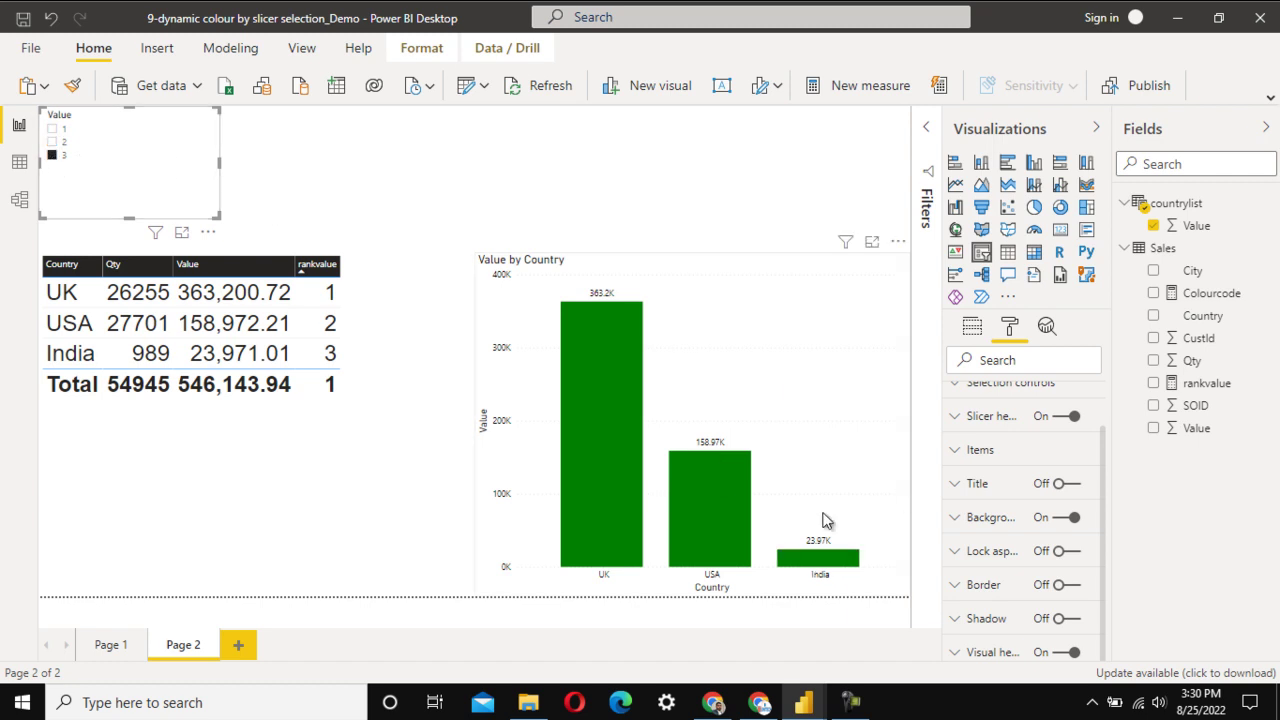
click(56, 130)
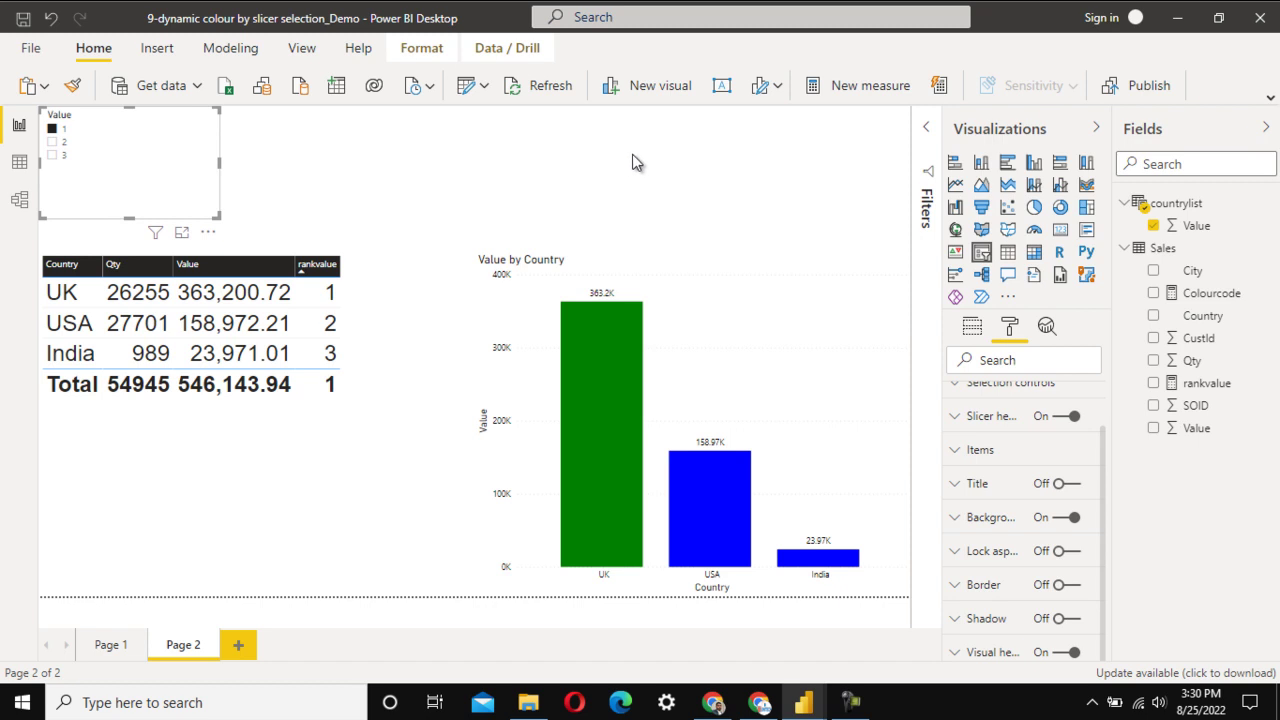
Step: Reduce the Value slicer's height, leaving empty space above it on the report page
drag(125, 216, 125, 181)
drag(85, 118, 86, 152)
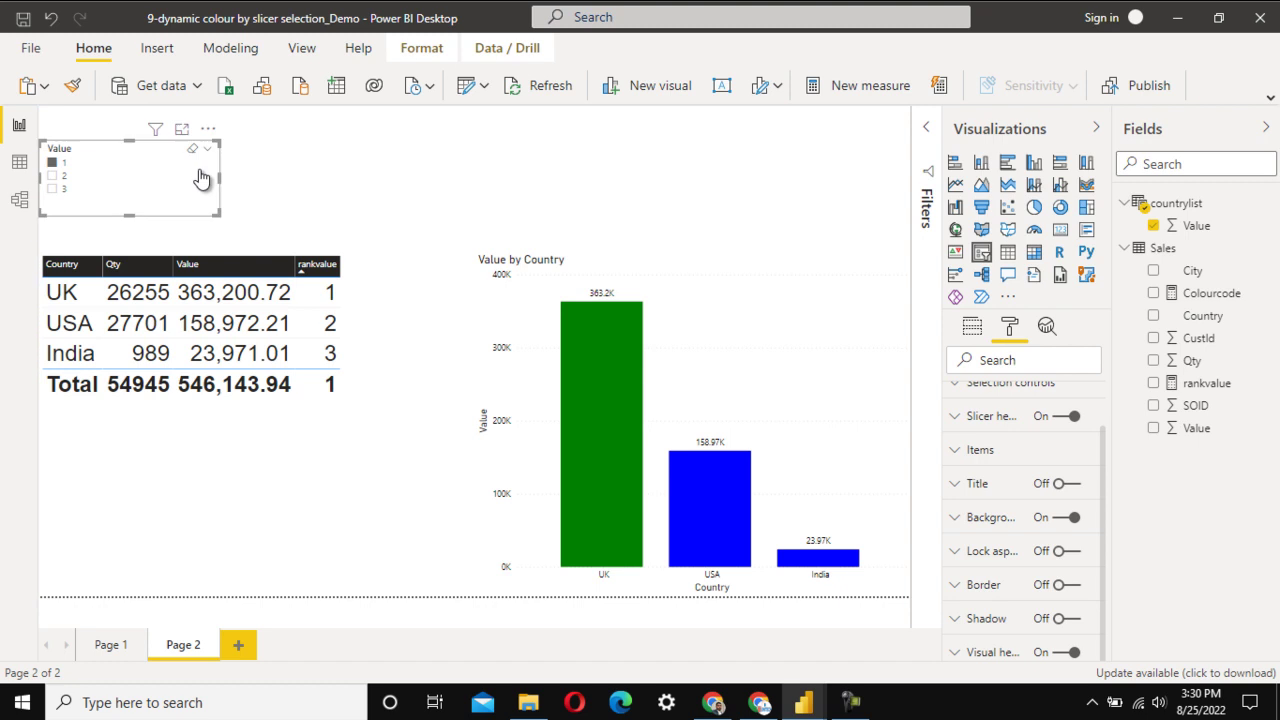
Step: Review the rankvalue measure's formula, examining its ALL(Sales[Country]) argument and its CALCULATE(SUM(Sales[Value])) expression
click(497, 164)
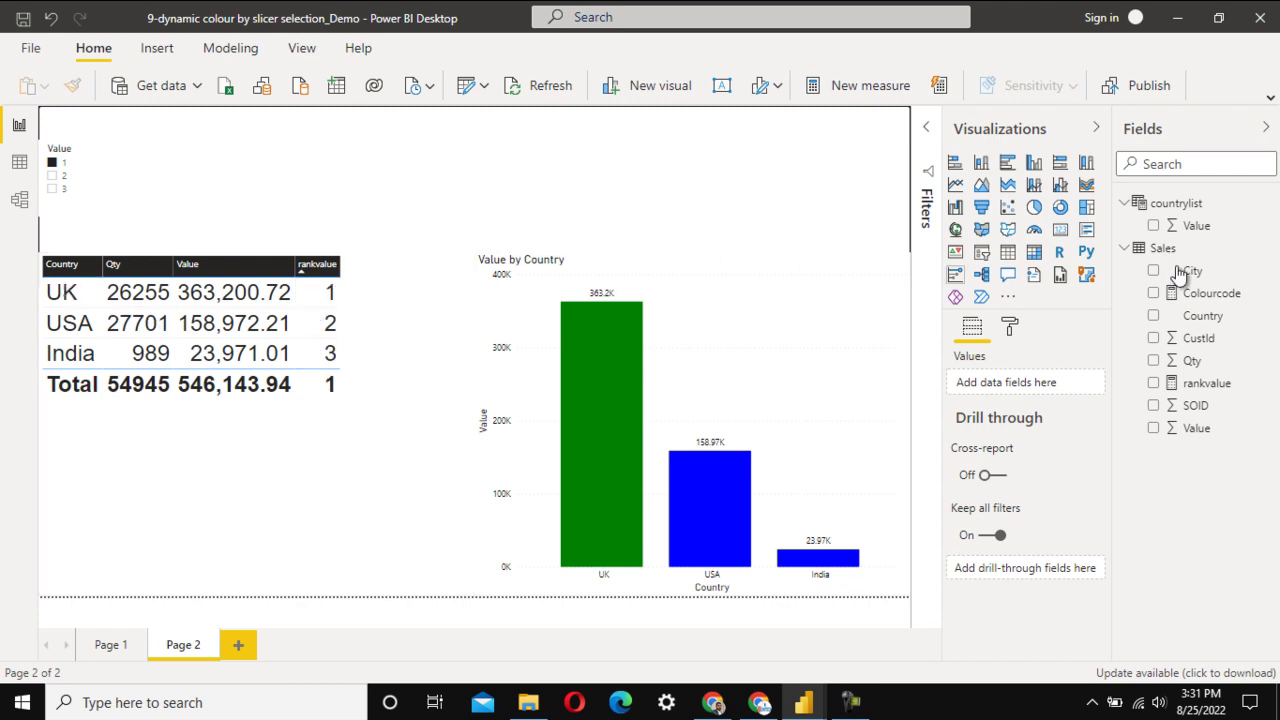
click(1190, 381)
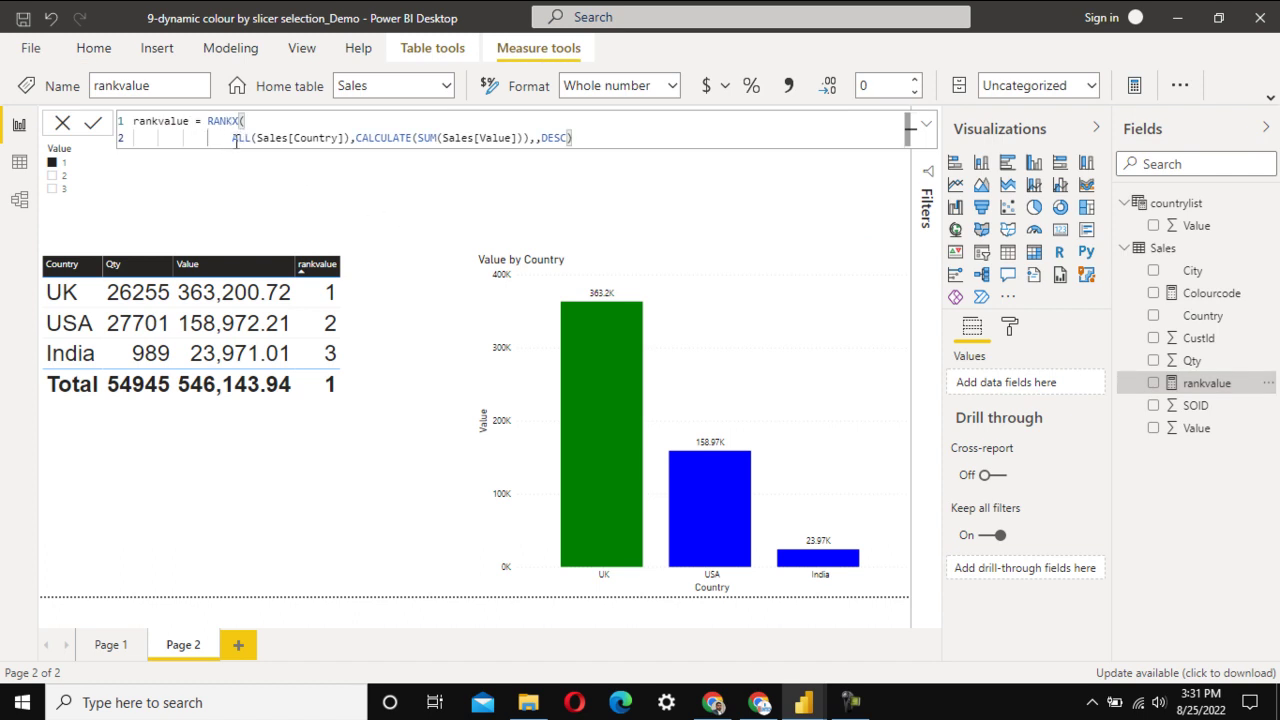
drag(229, 138, 350, 138)
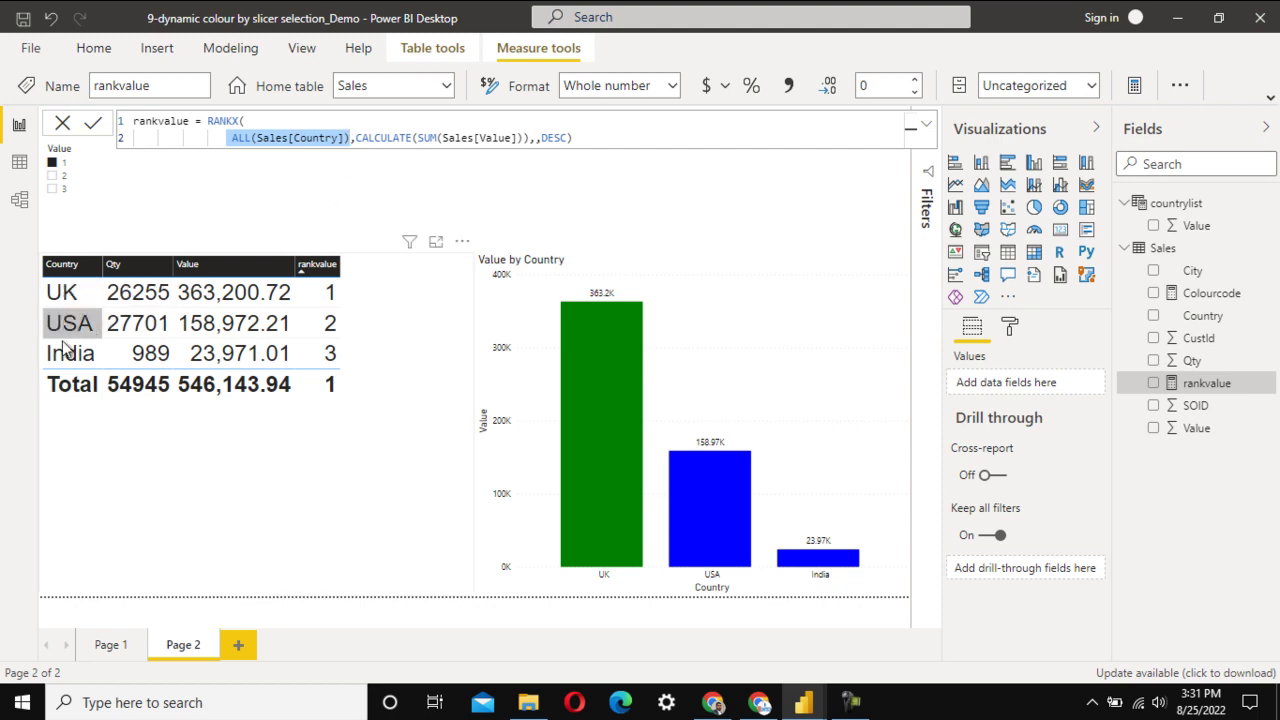
click(405, 137)
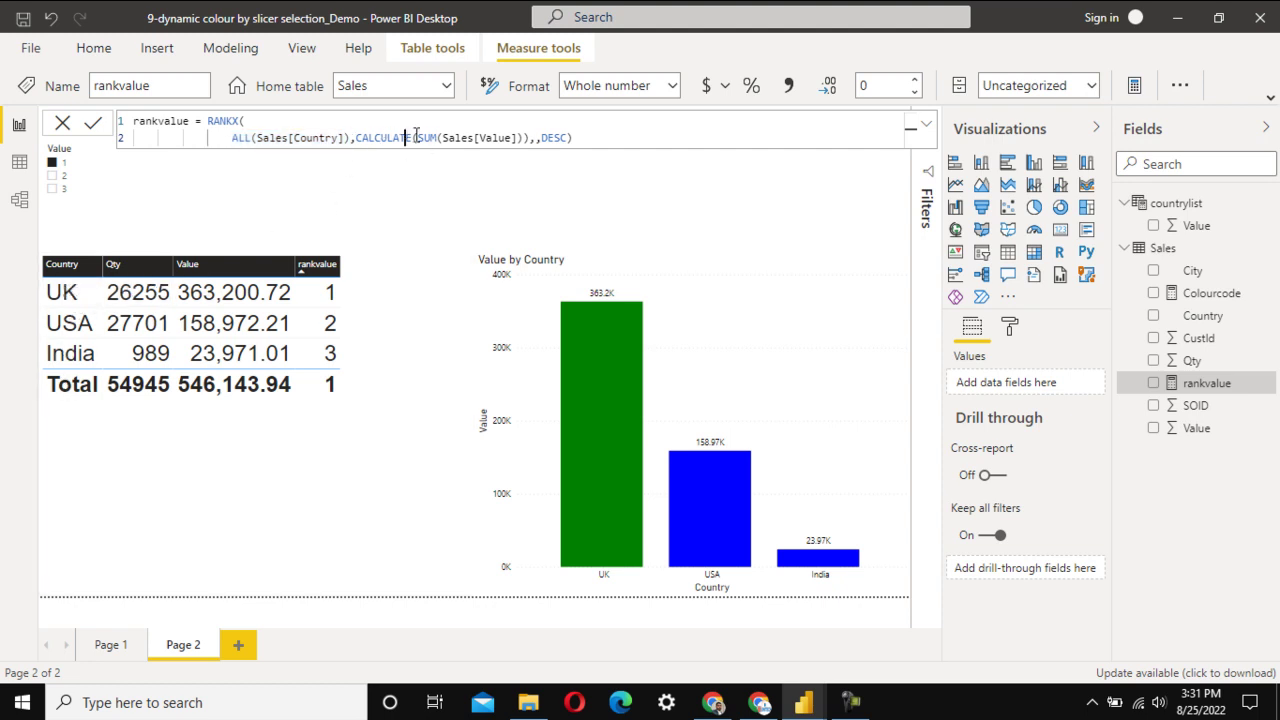
drag(418, 137, 522, 134)
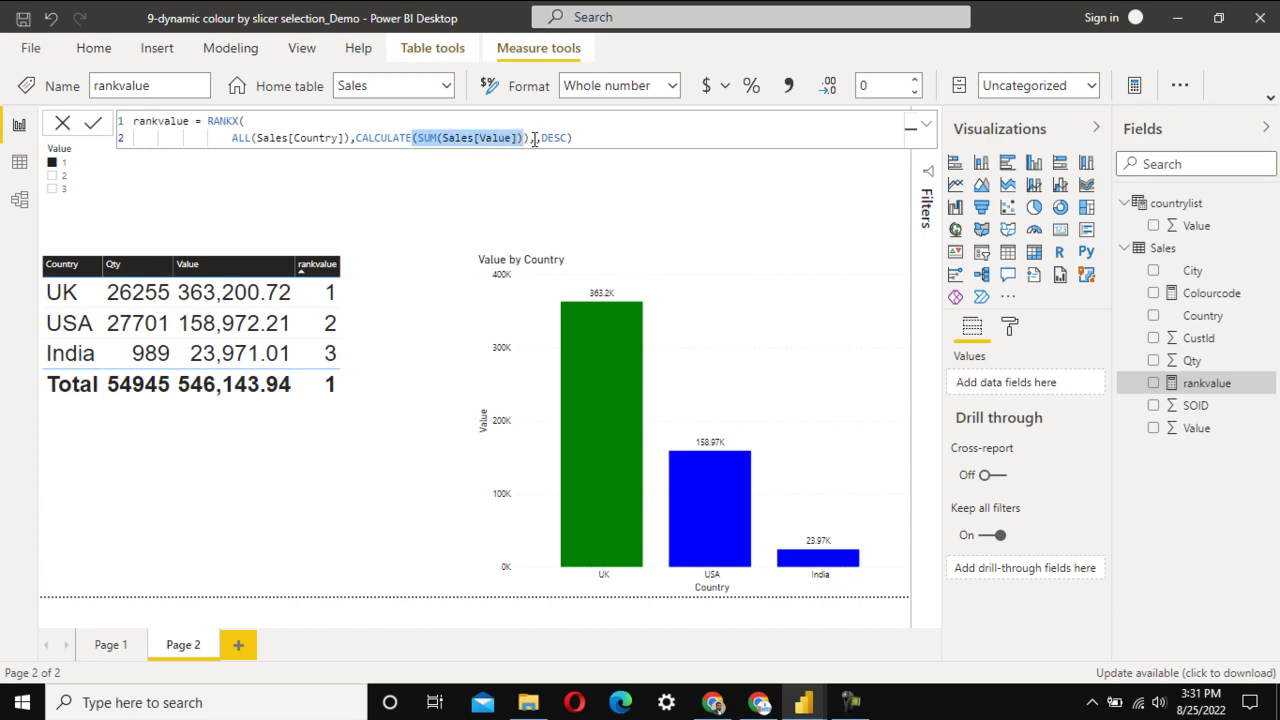
click(529, 137)
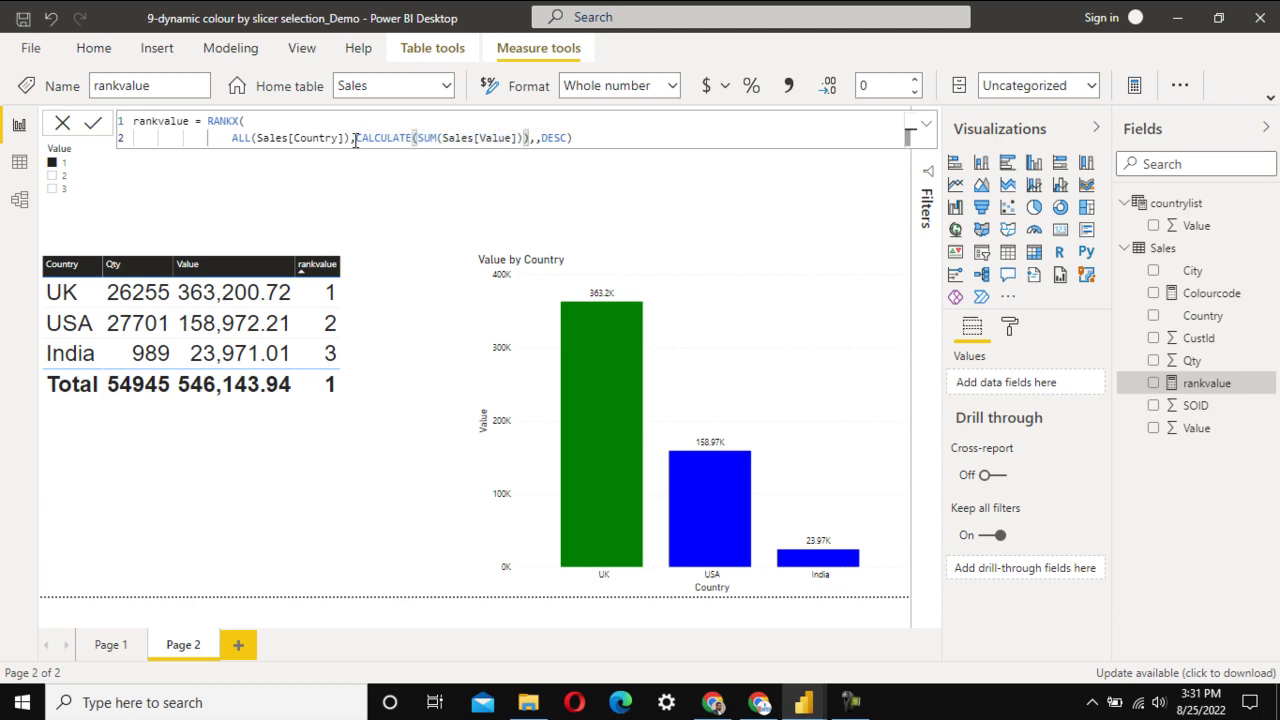
drag(354, 137, 412, 137)
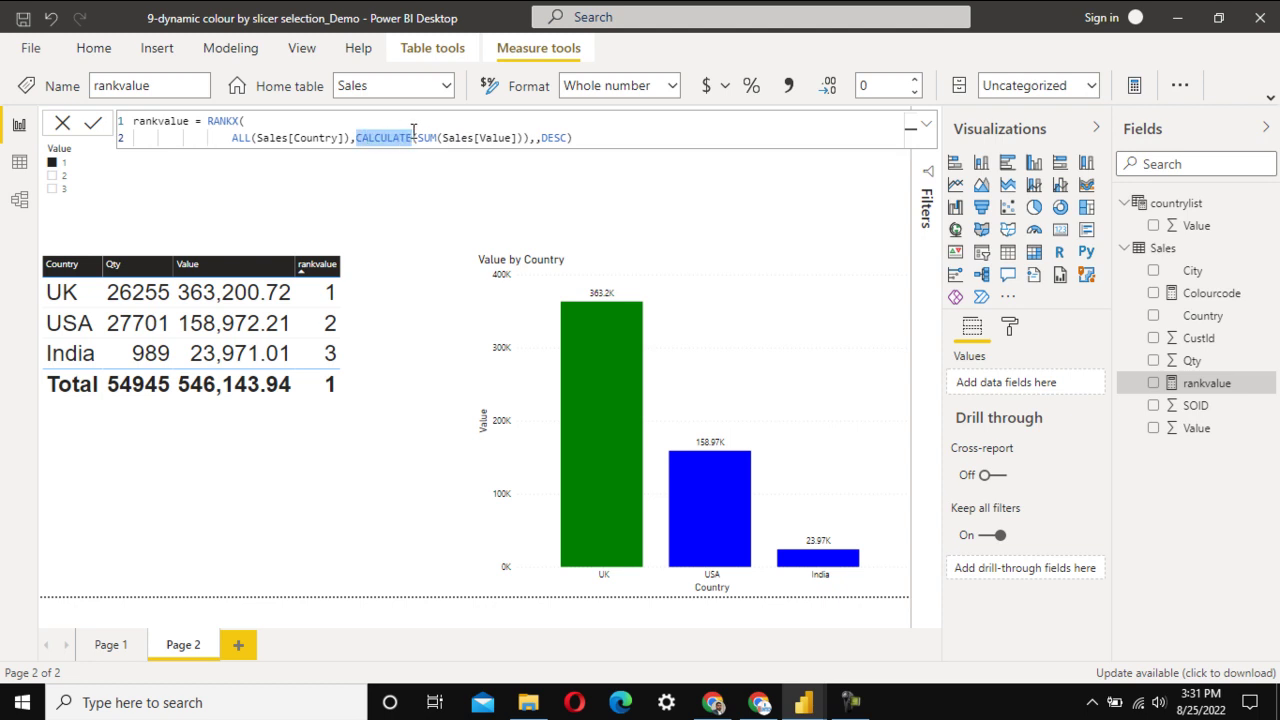
click(420, 137)
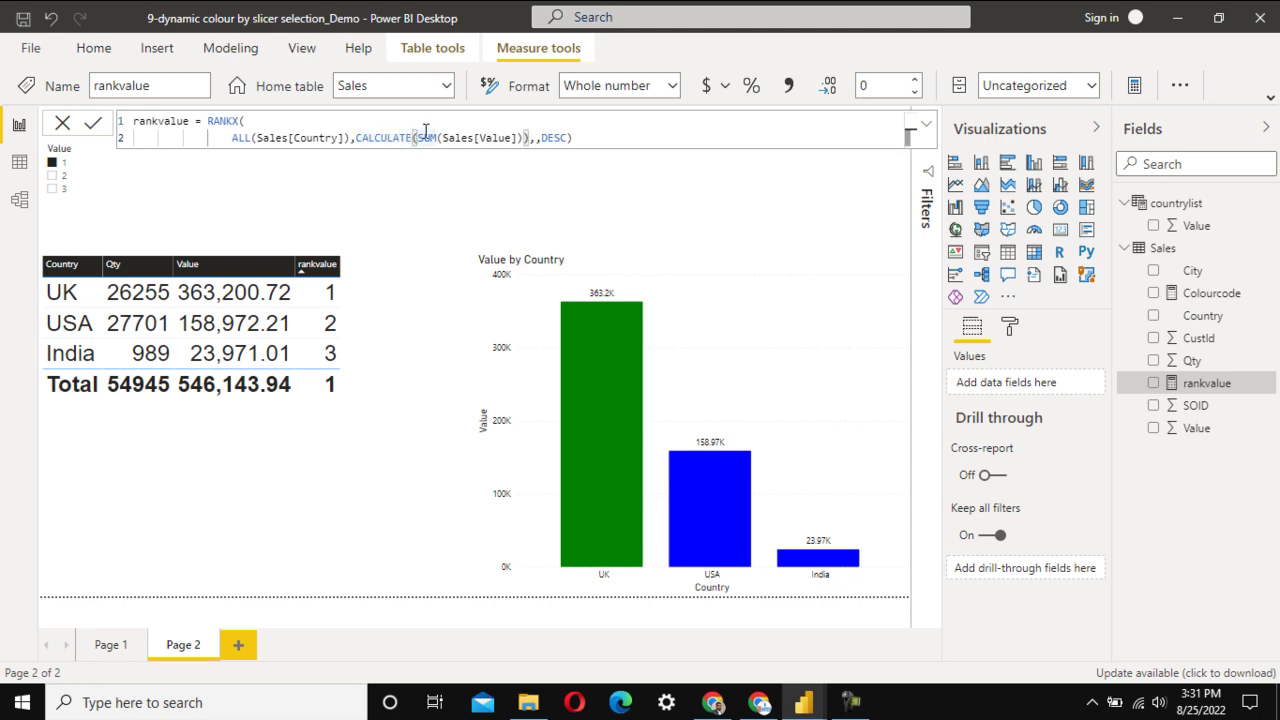
drag(523, 137, 420, 143)
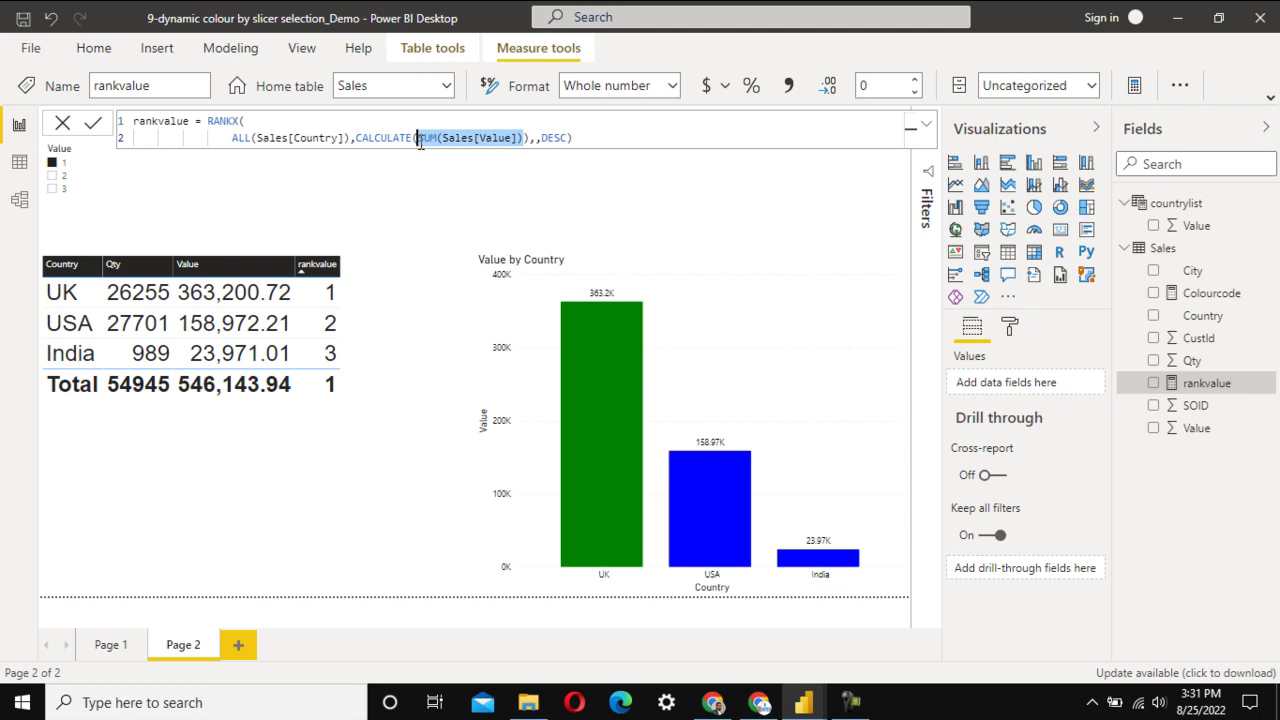
click(599, 137)
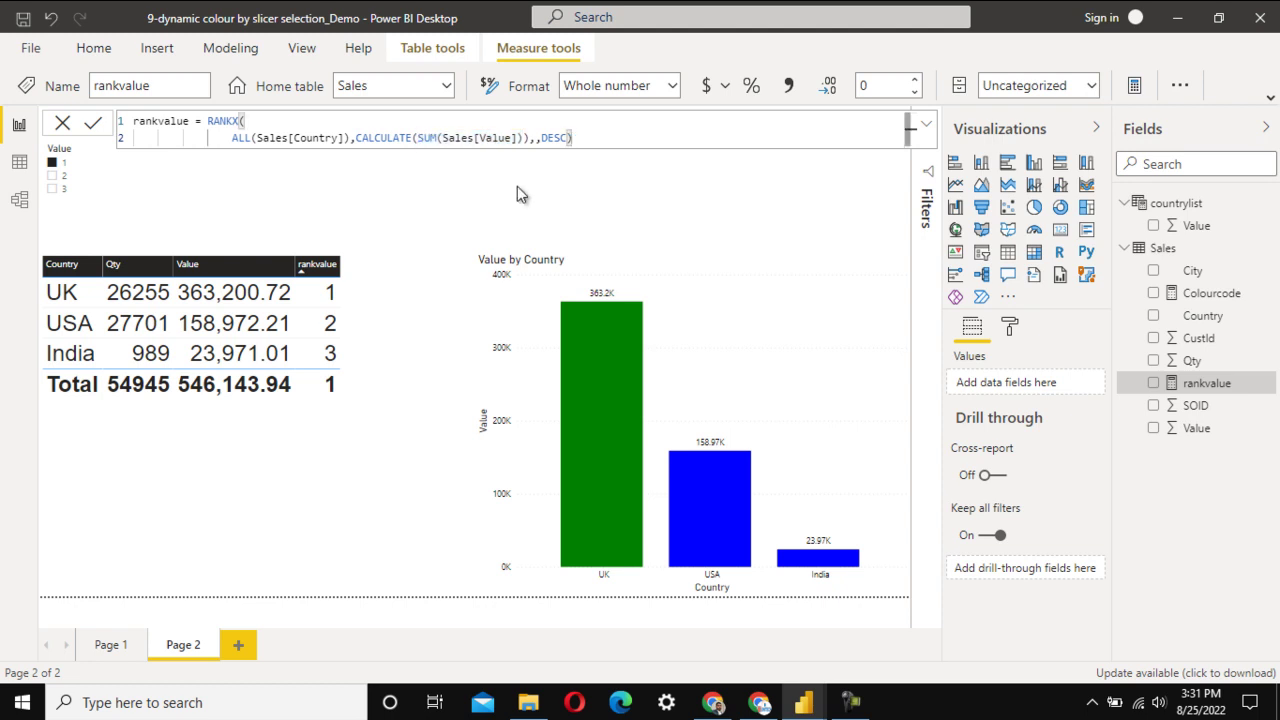